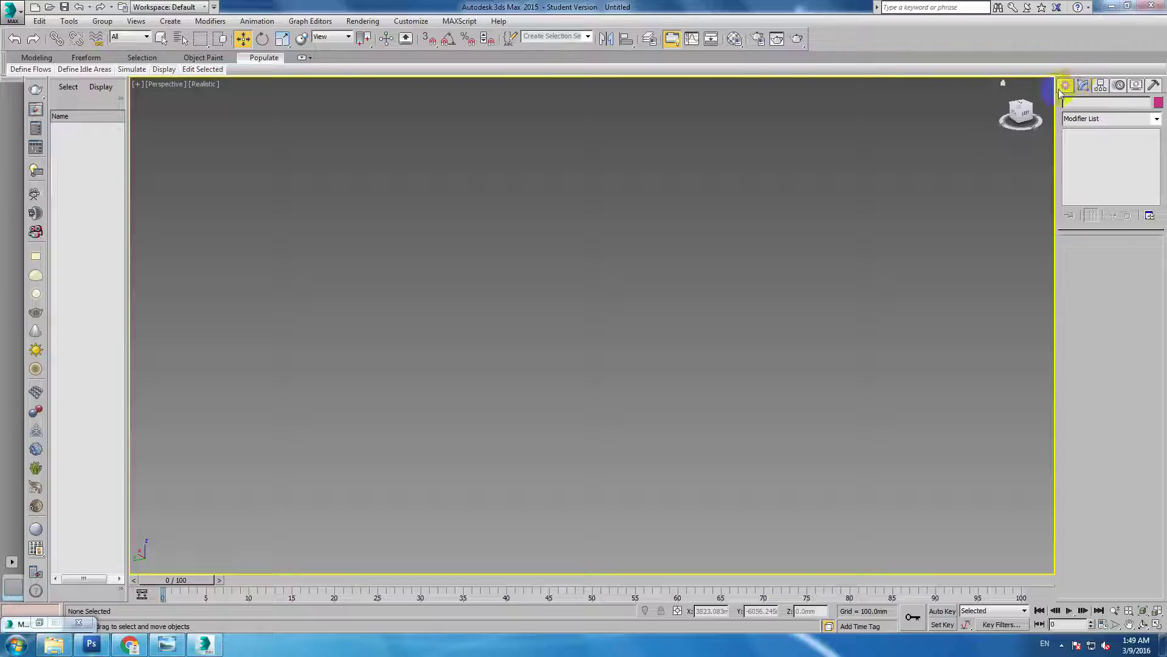
Step: Drag out a new box in the Perspective viewport
click(1087, 163)
drag(407, 262, 534, 360)
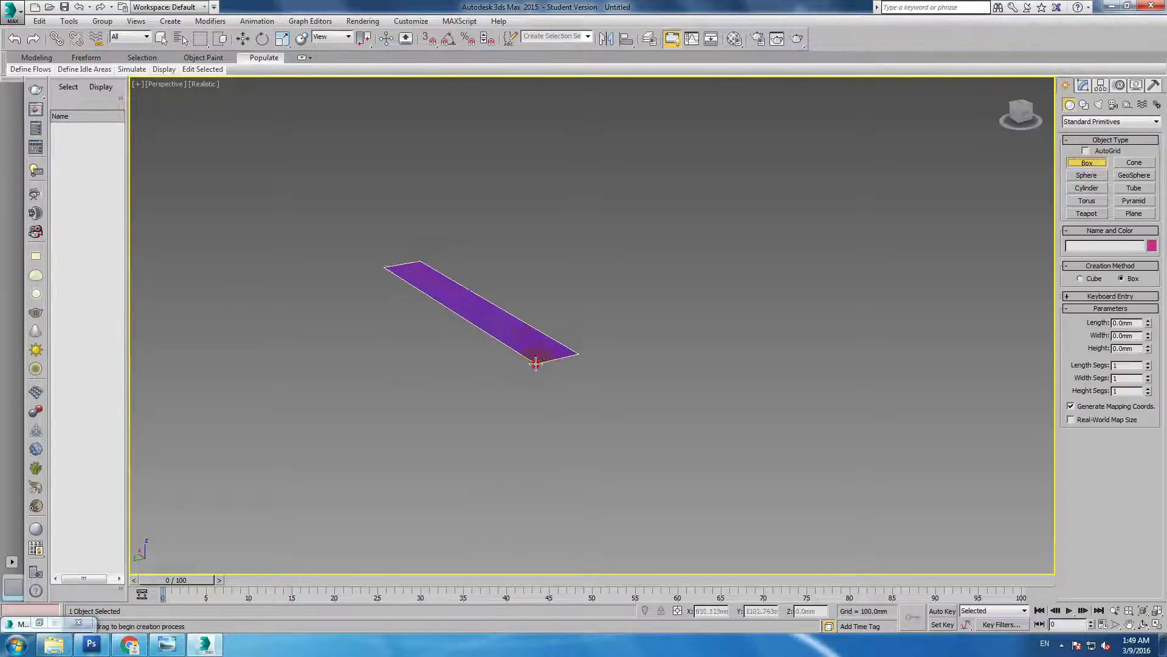
click(539, 235)
right_click(548, 244)
middle_drag(547, 244, 542, 280)
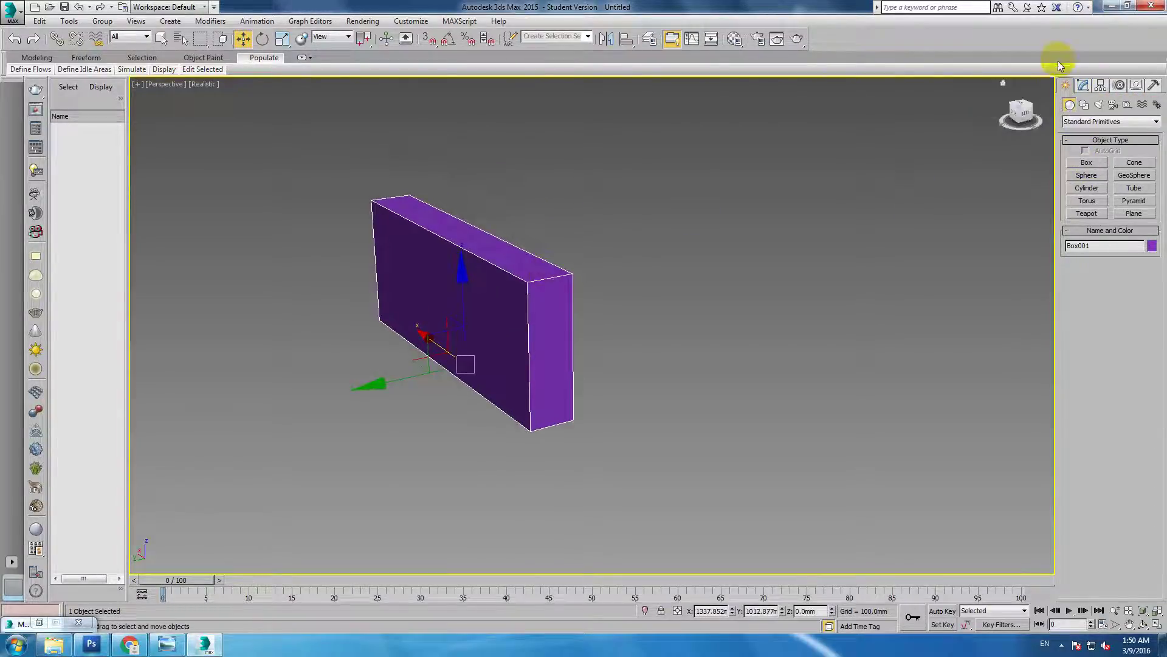
Step: Set the box to Length 80 mm, Width 500 mm and Height 500 mm
click(1081, 87)
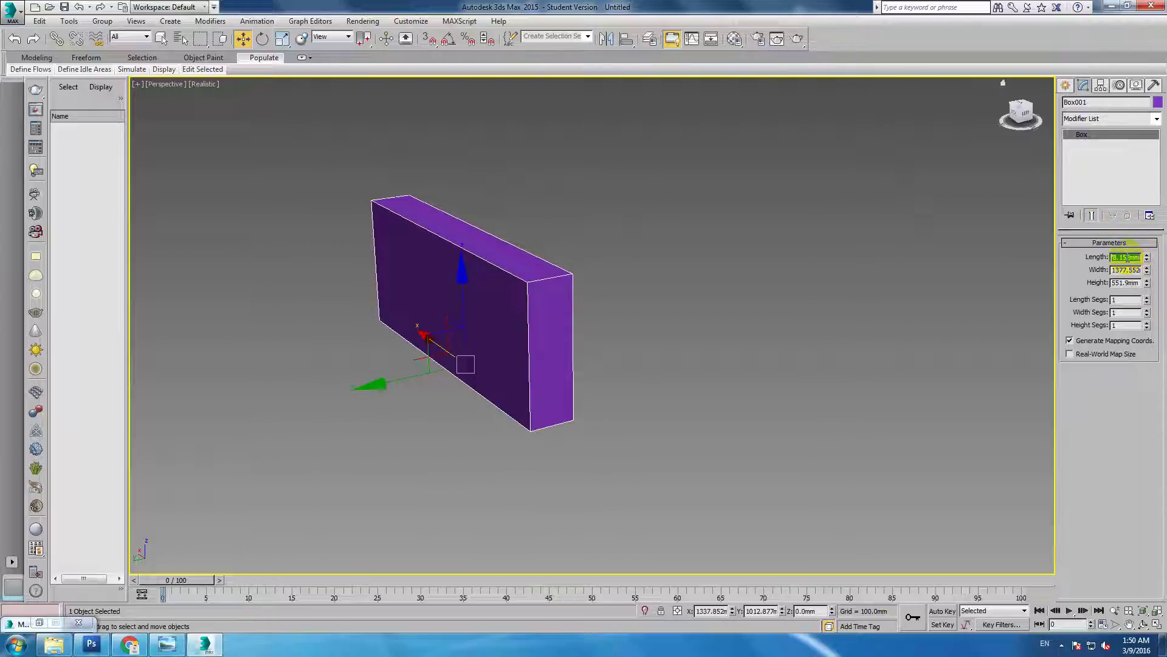
key(Return)
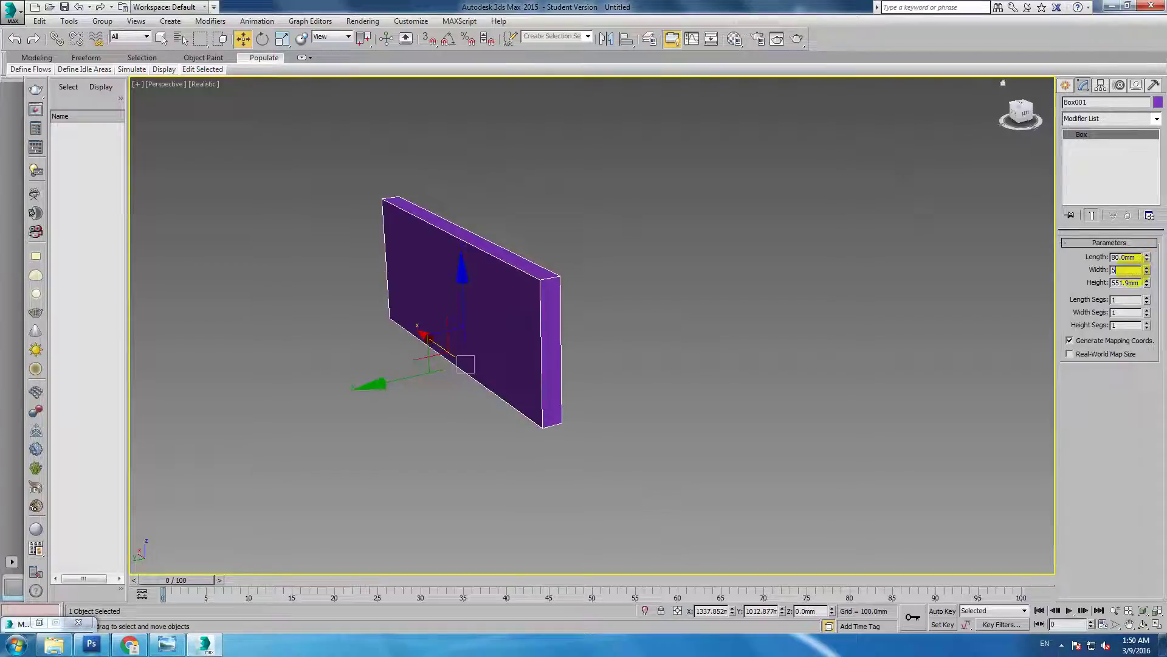
text(00)
key(Return)
click(1132, 281)
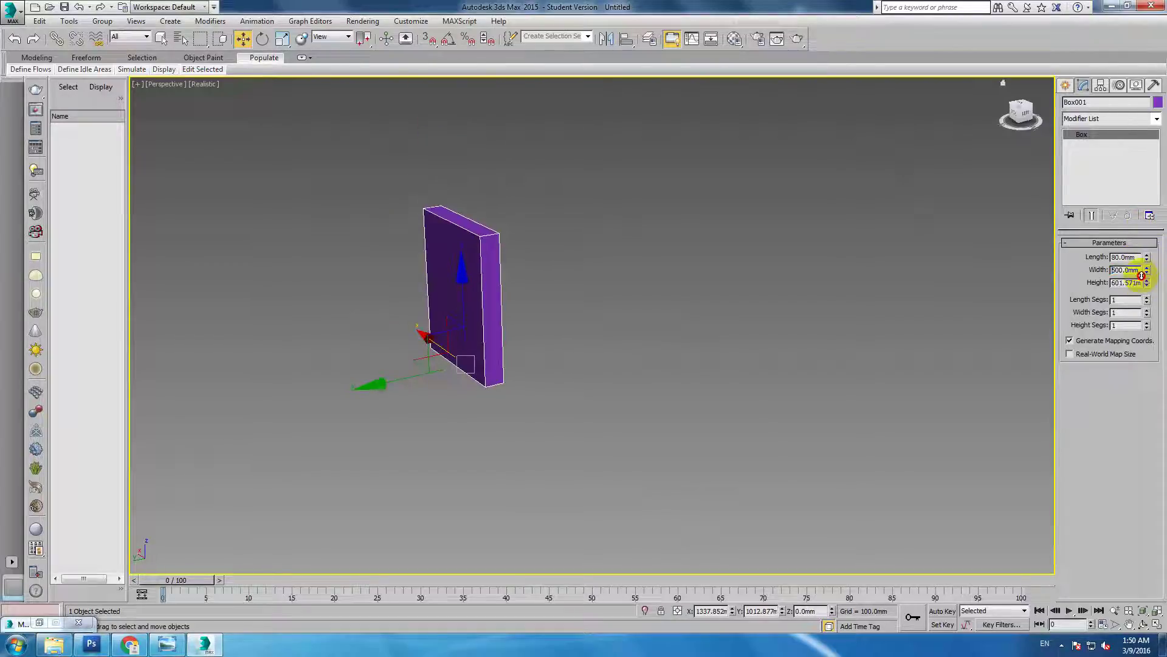
text(00)
key(Return)
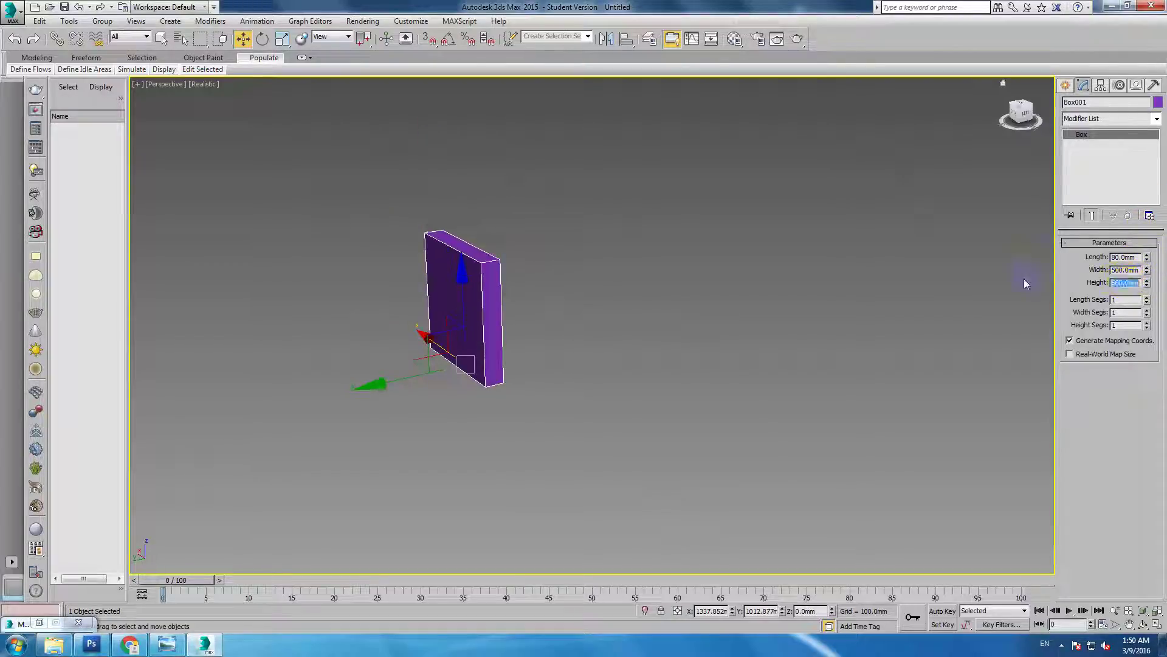
middle_drag(567, 289, 549, 290)
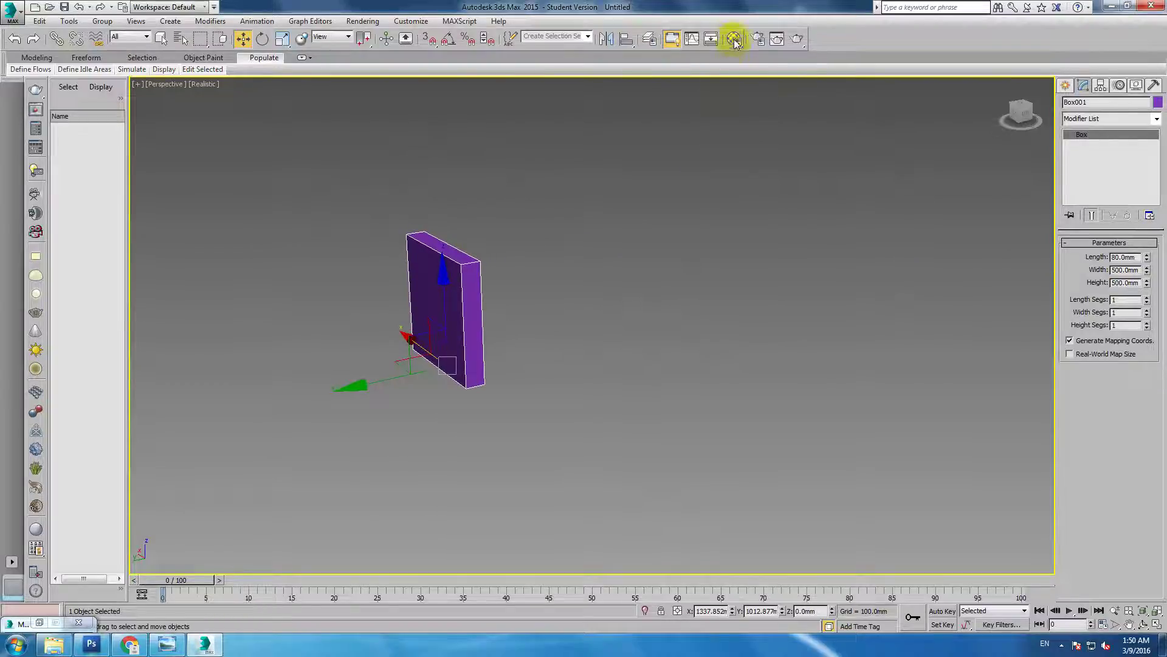
Step: Assign the 02 - Default material to Box001 and convert it to an Editable Poly
click(734, 39)
click(89, 231)
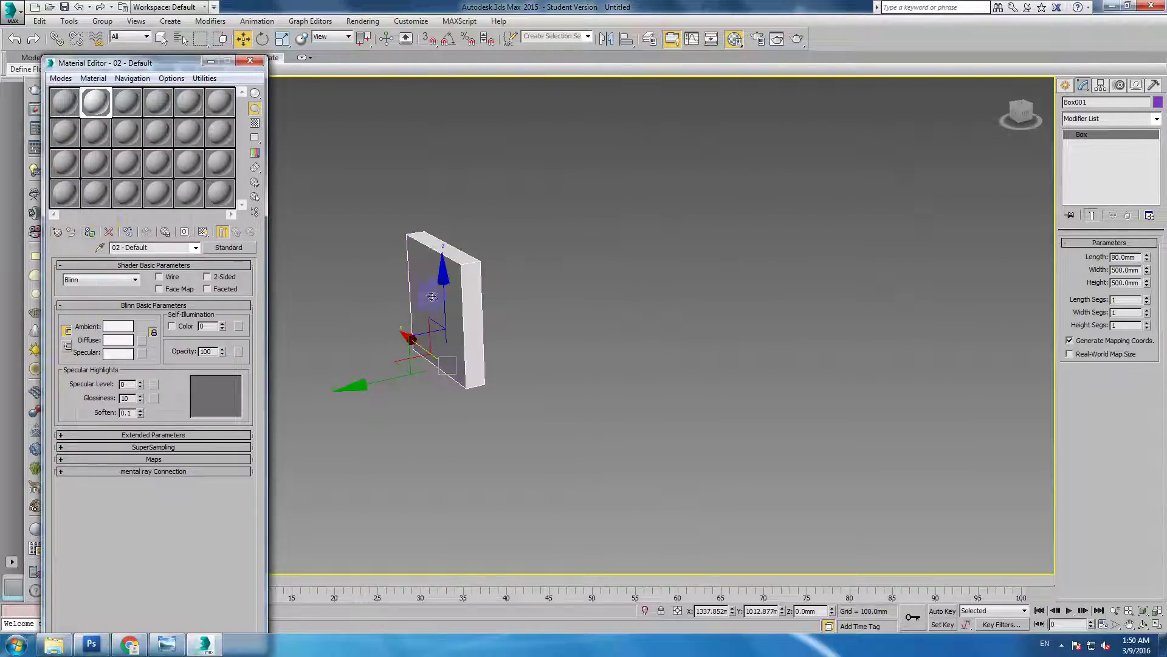
middle_drag(432, 296, 495, 295)
click(250, 60)
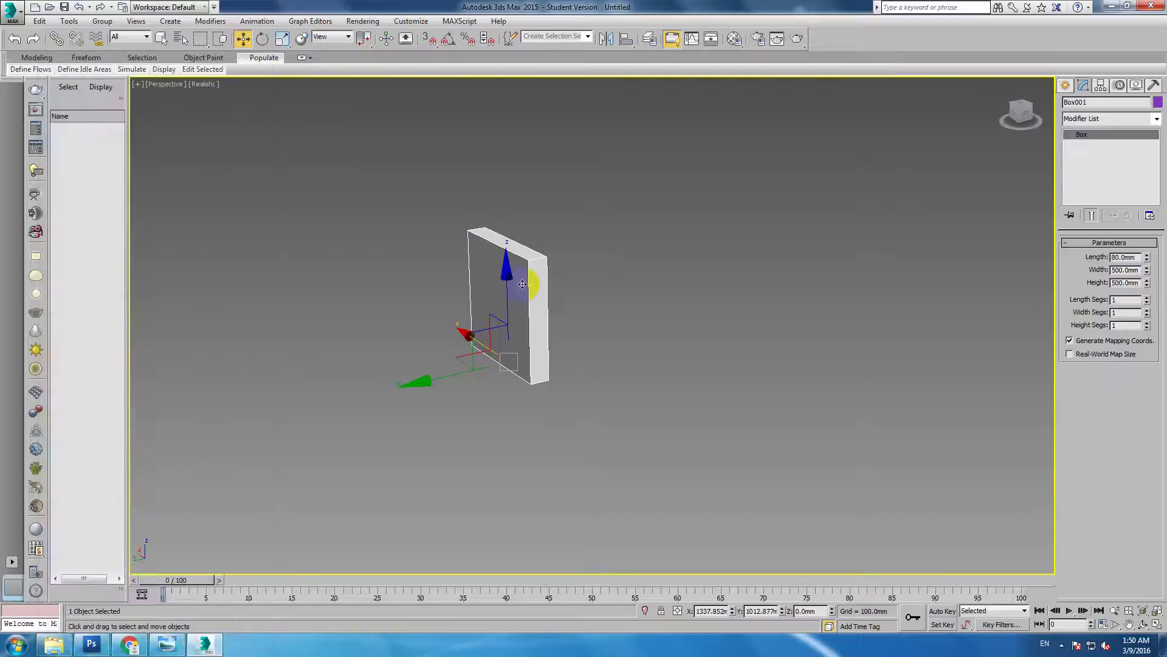
right_click(522, 283)
click(639, 409)
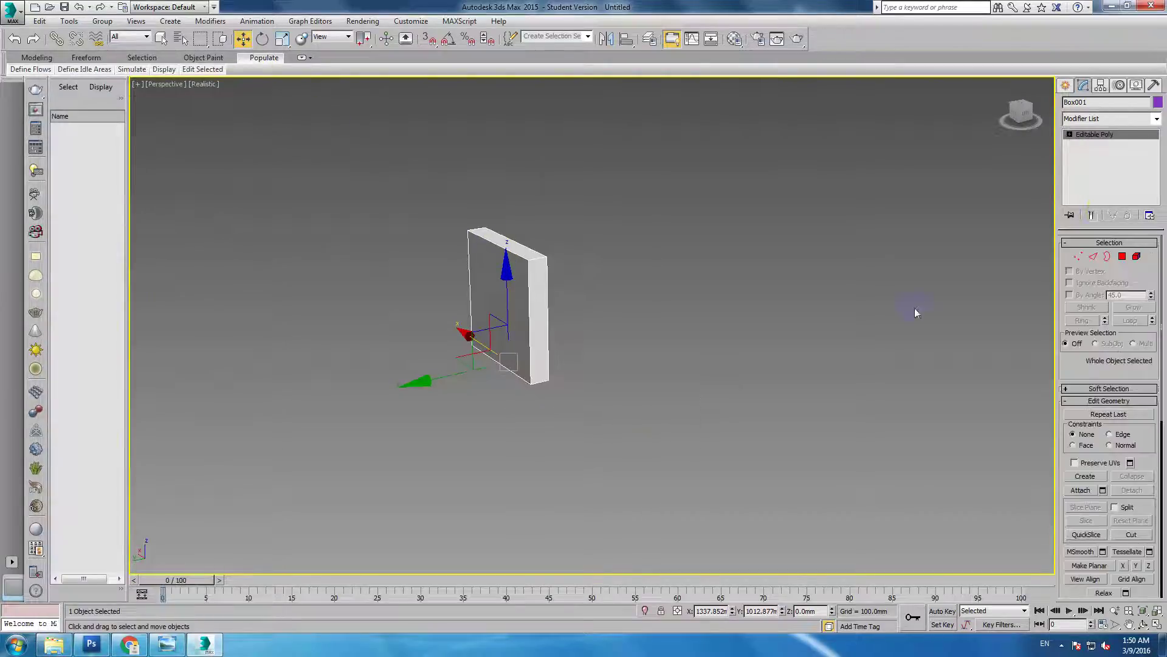
Step: In Polygon mode, extrude the box's top face 80 mm
click(1122, 256)
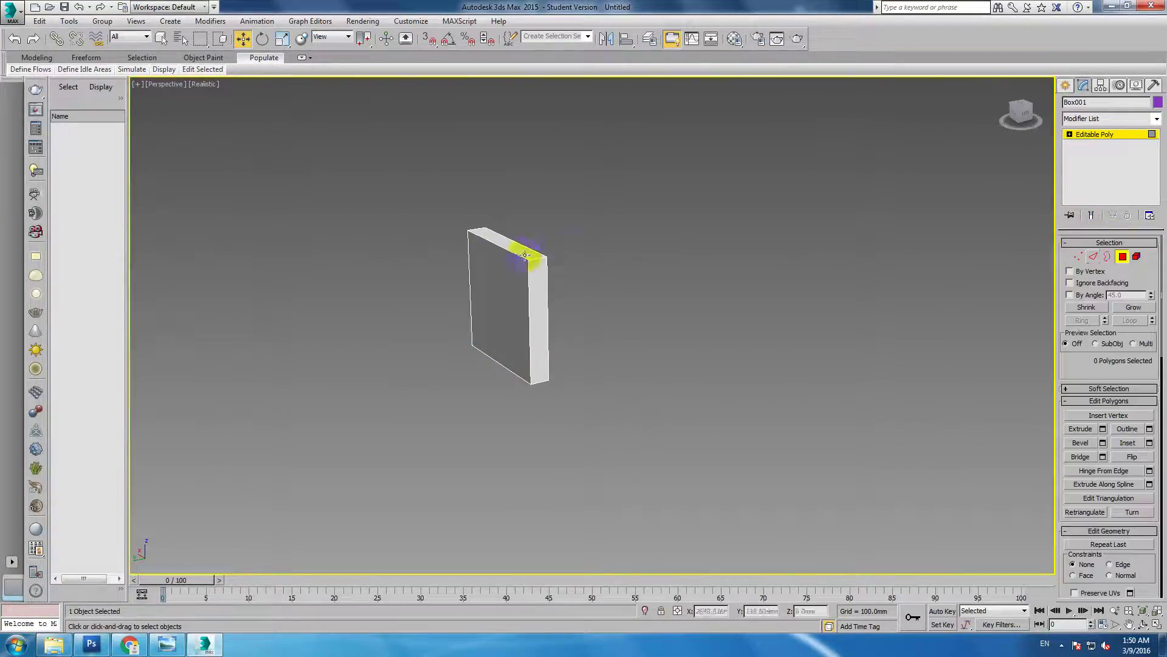
click(532, 252)
middle_drag(533, 252, 534, 286)
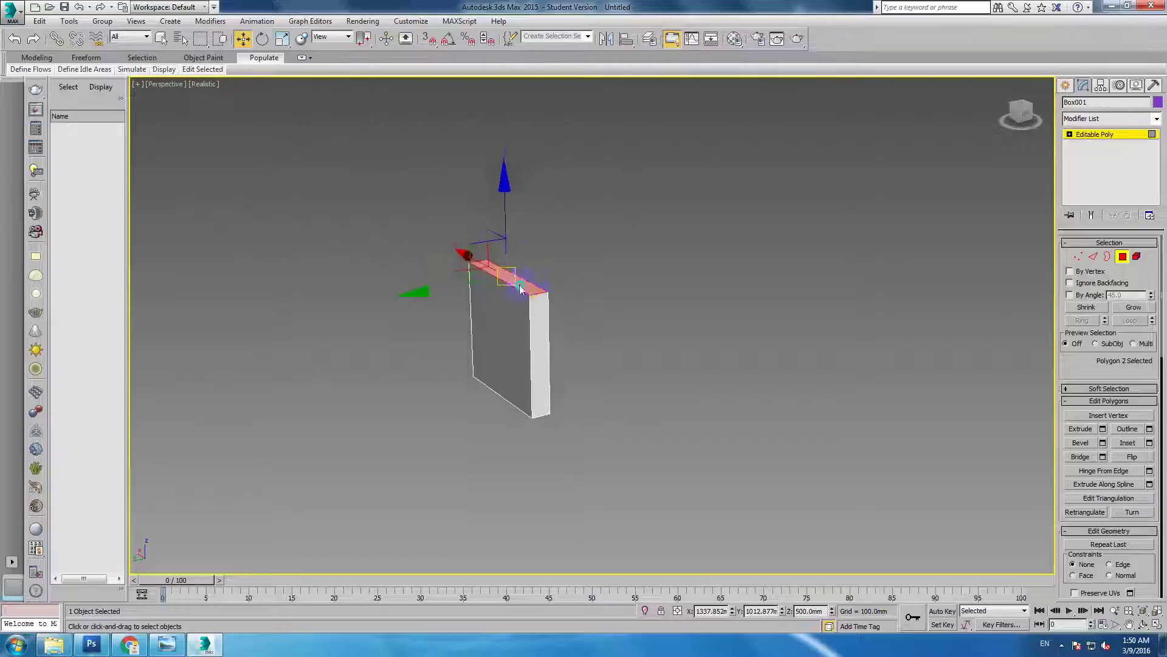
right_click(519, 286)
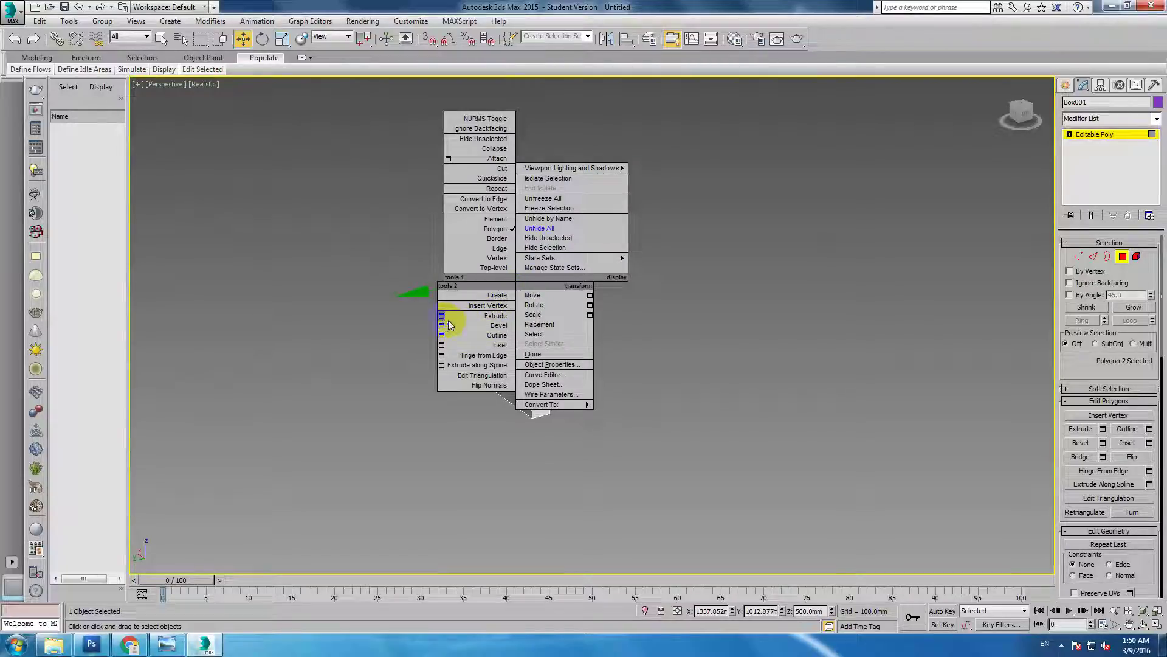
click(1067, 480)
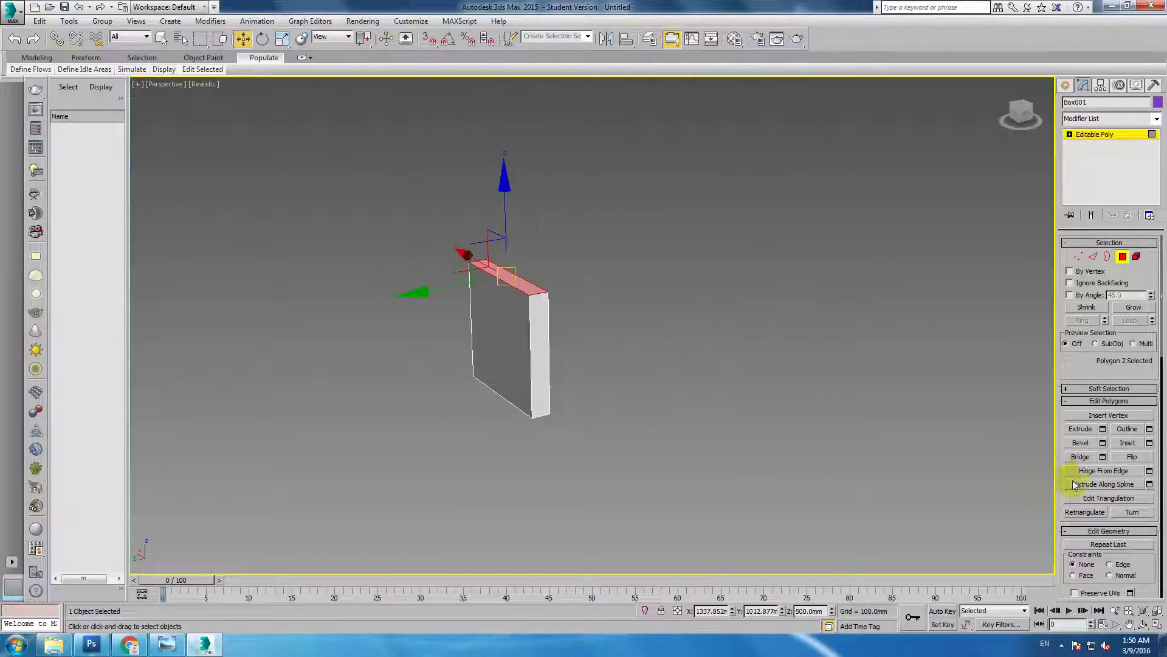
click(1103, 429)
text(80)
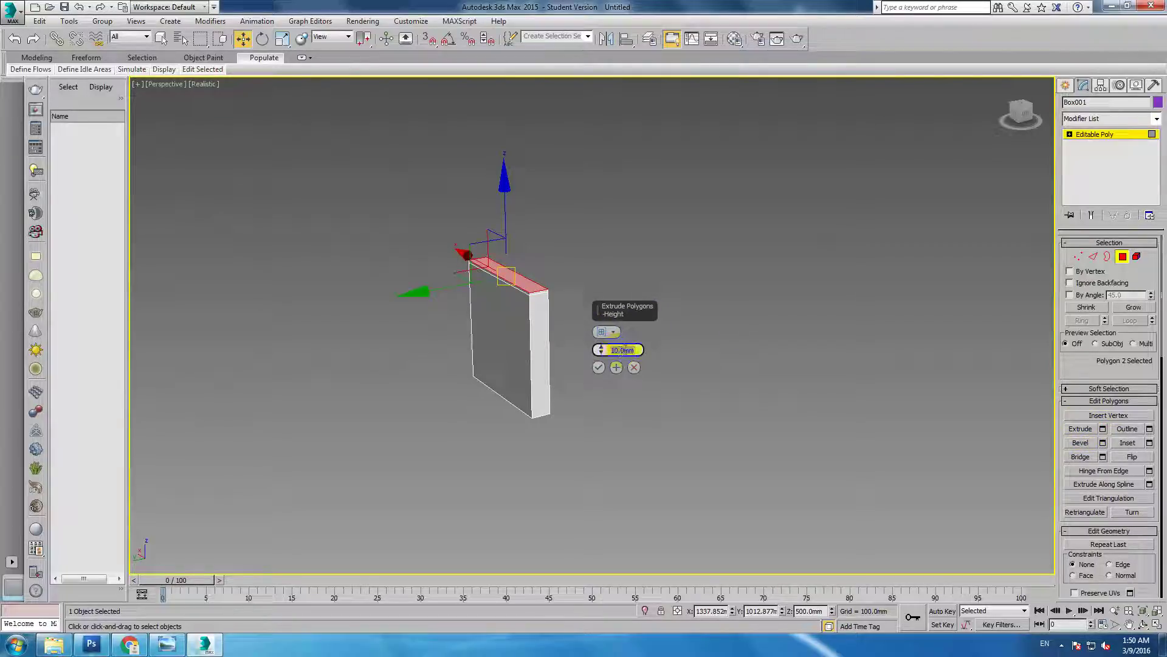
click(599, 367)
Step: Extrude the new strip's end face 1500 mm into a long horizontal top
mouse_move(600, 367)
alt+middle_down()
mouse_move(571, 340)
mouse_move(529, 341)
alt+middle_up()
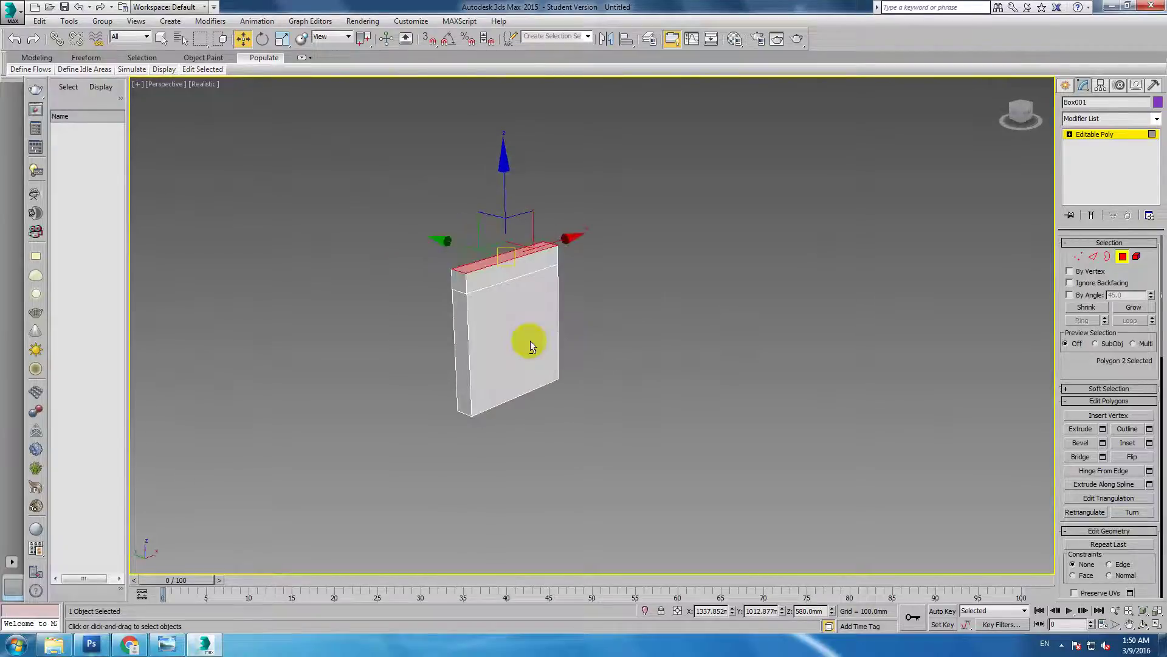
click(518, 268)
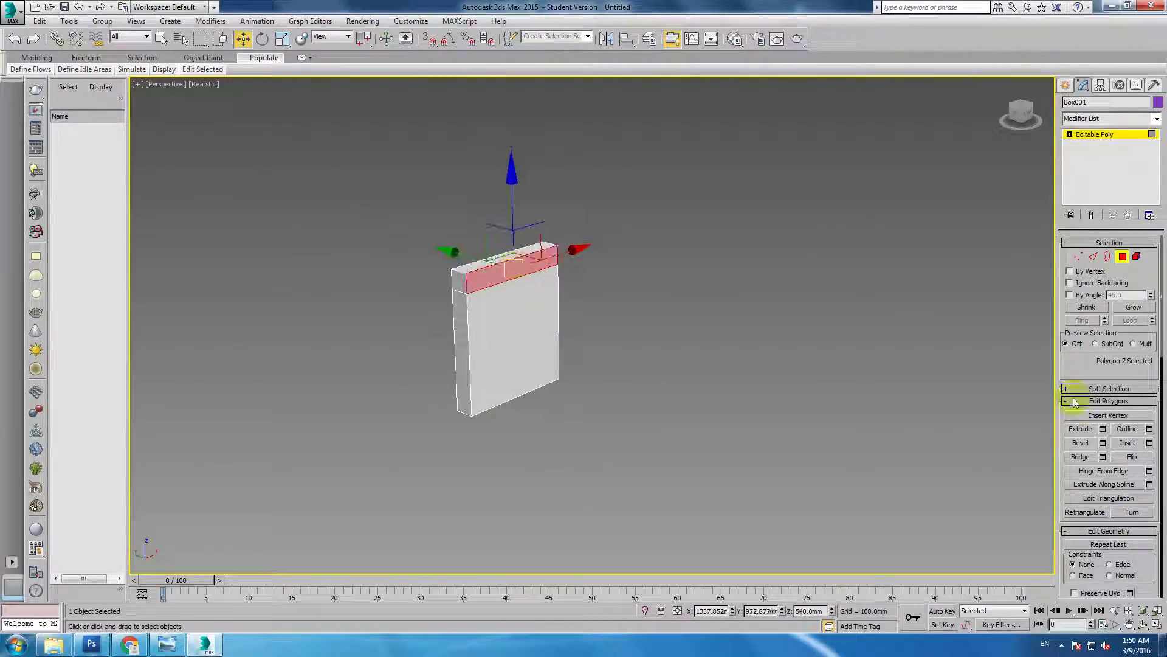
click(1103, 429)
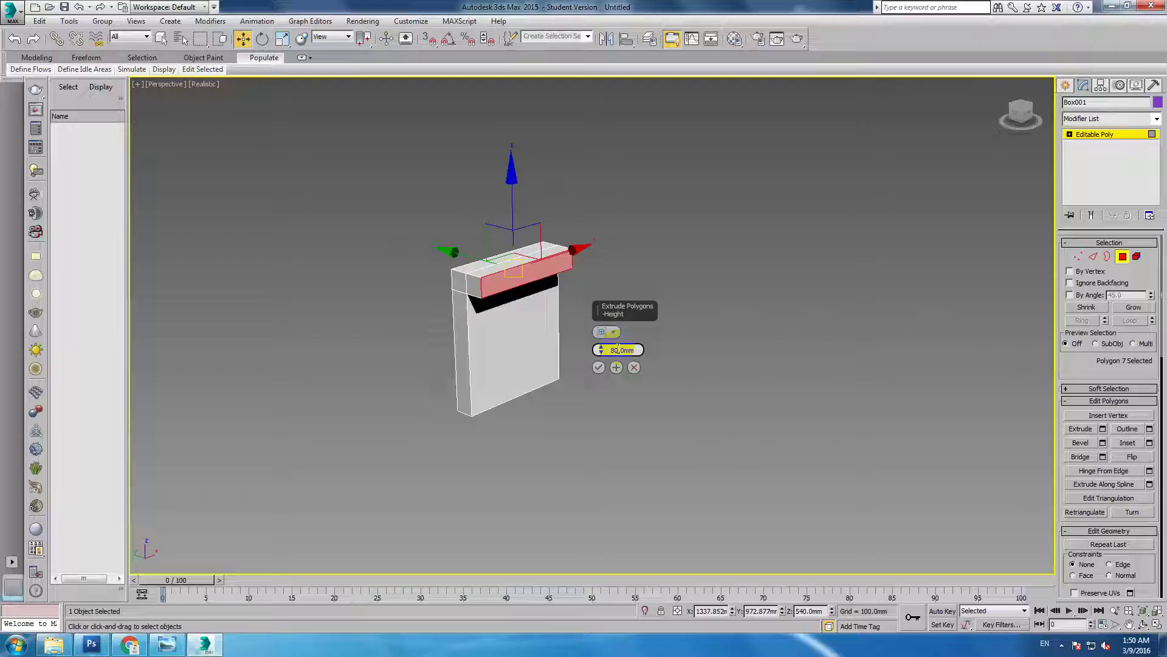
text(150)
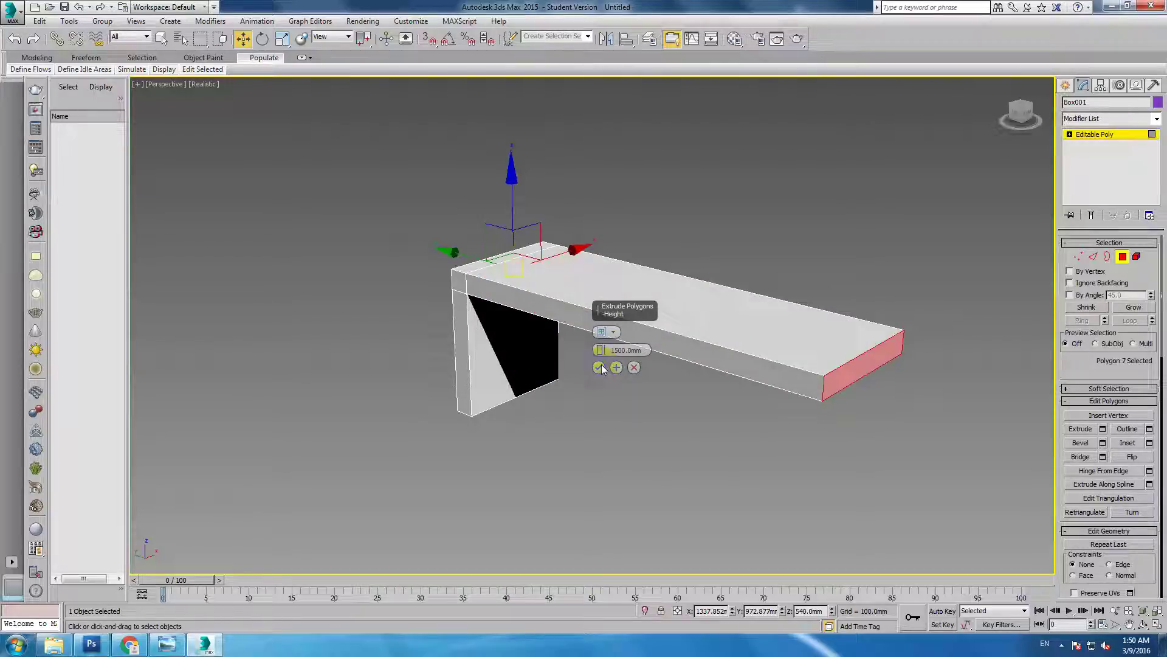
click(599, 367)
middle_drag(701, 396, 687, 352)
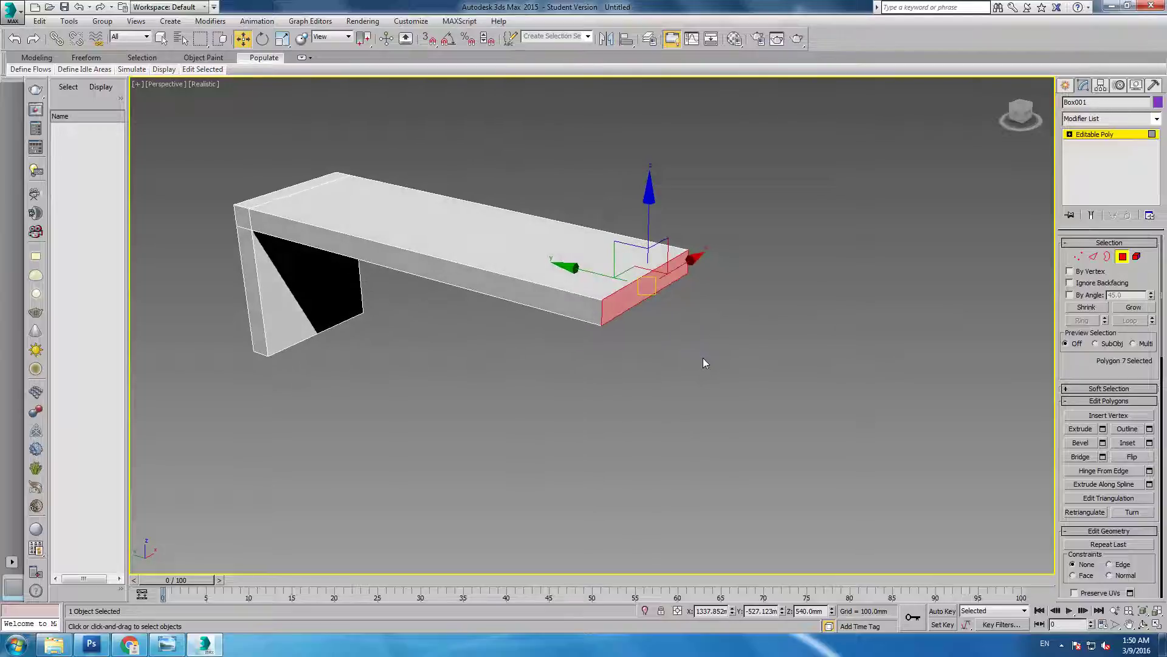
Step: Extrude the long top's end face a further 80 mm
right_click(624, 306)
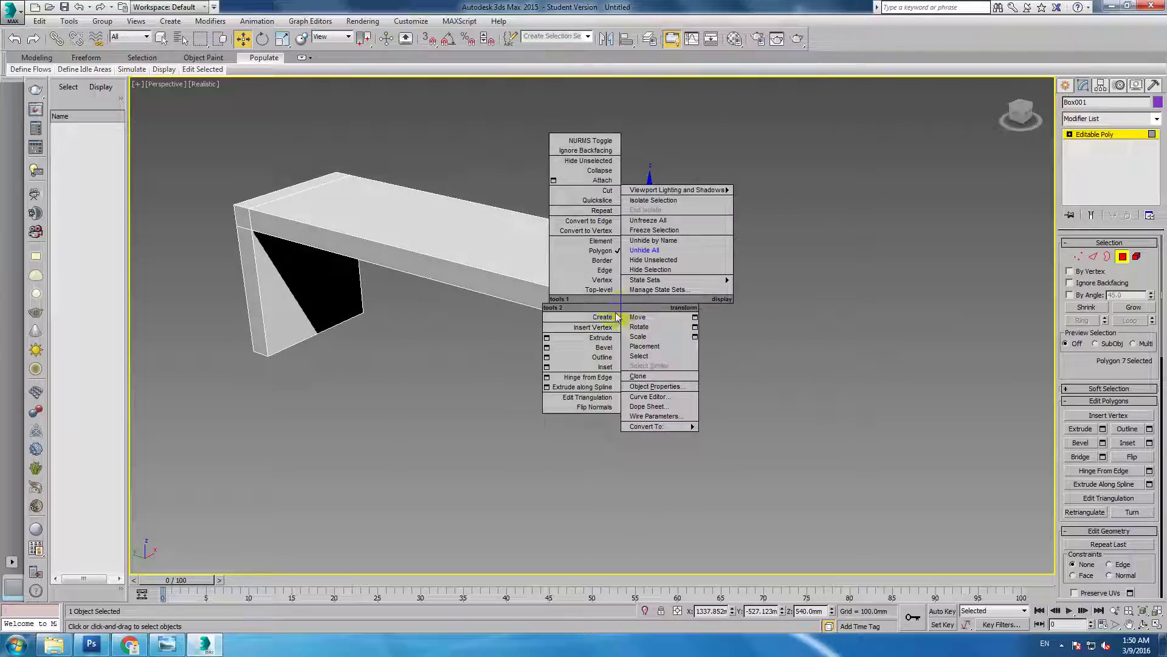
click(547, 338)
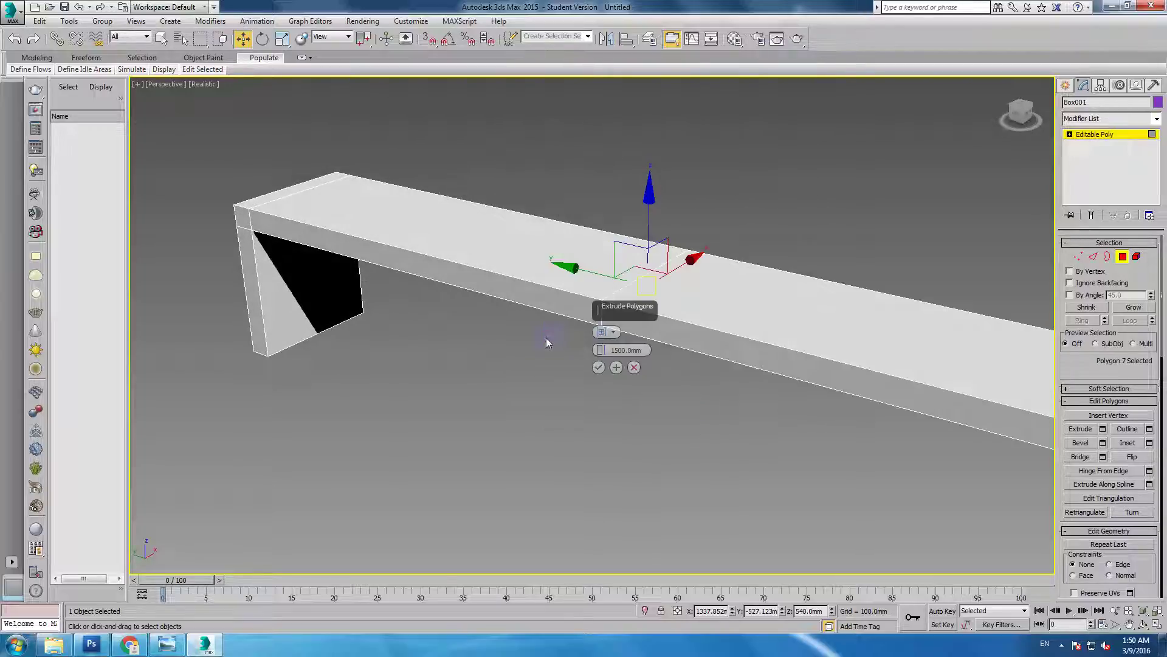
click(621, 350)
text(80)
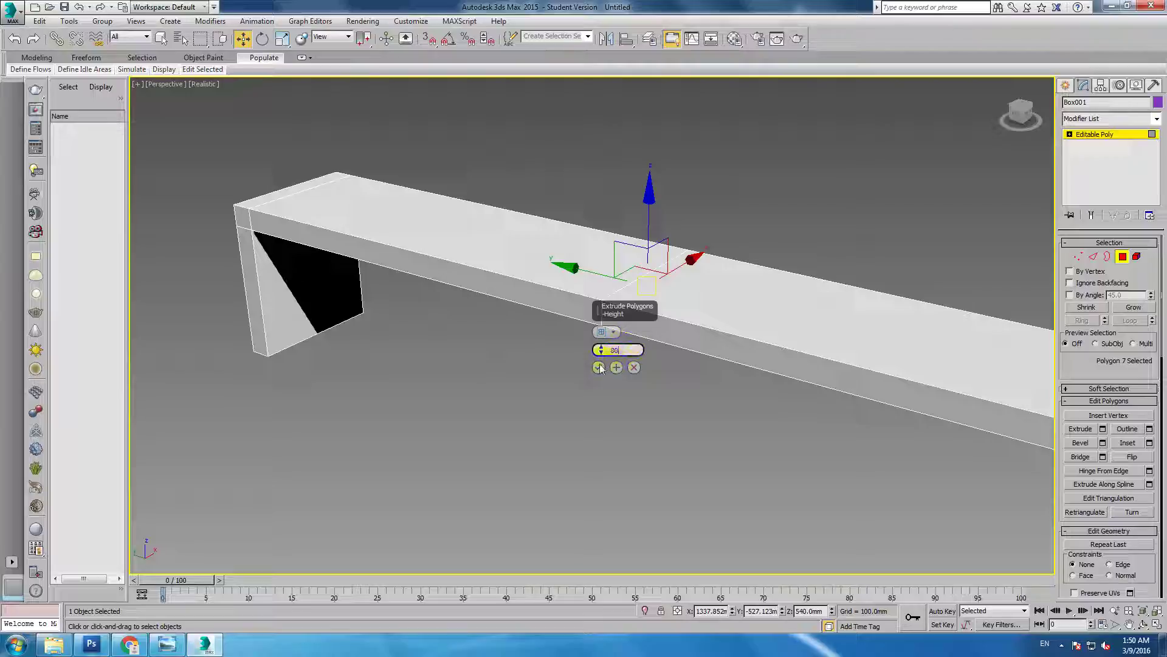
key(Return)
click(599, 368)
Step: Extrude the far-end underside polygon downward to form the second leg
mouse_move(605, 365)
alt+middle_down()
mouse_move(648, 279)
mouse_move(654, 368)
alt+middle_up()
click(648, 278)
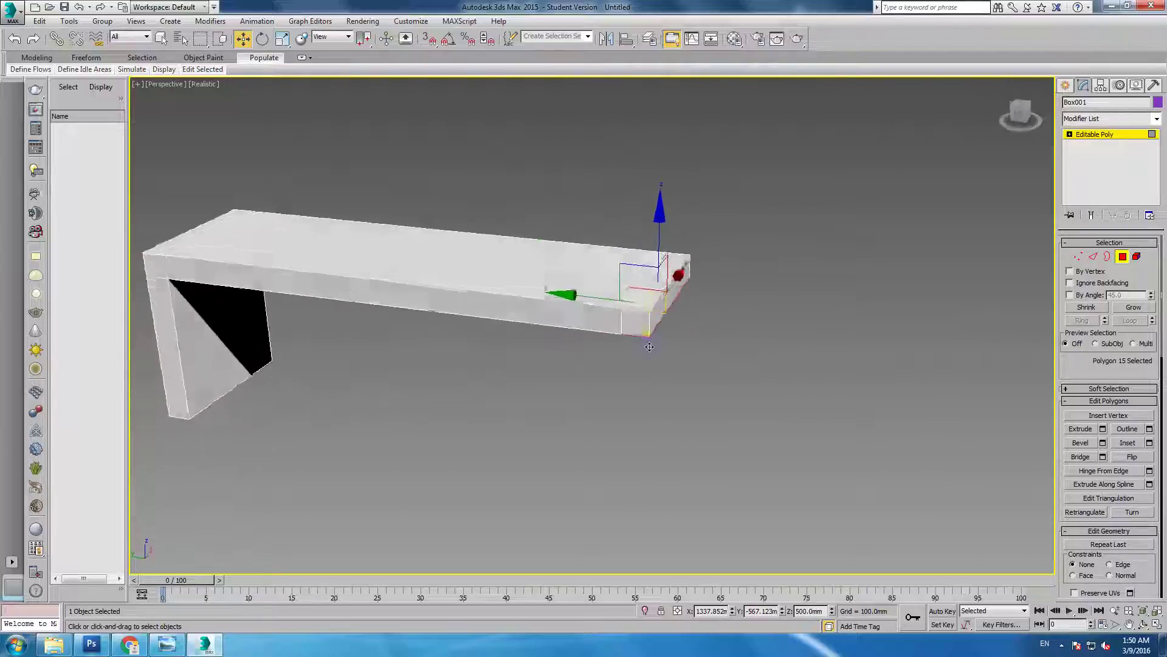
click(1102, 428)
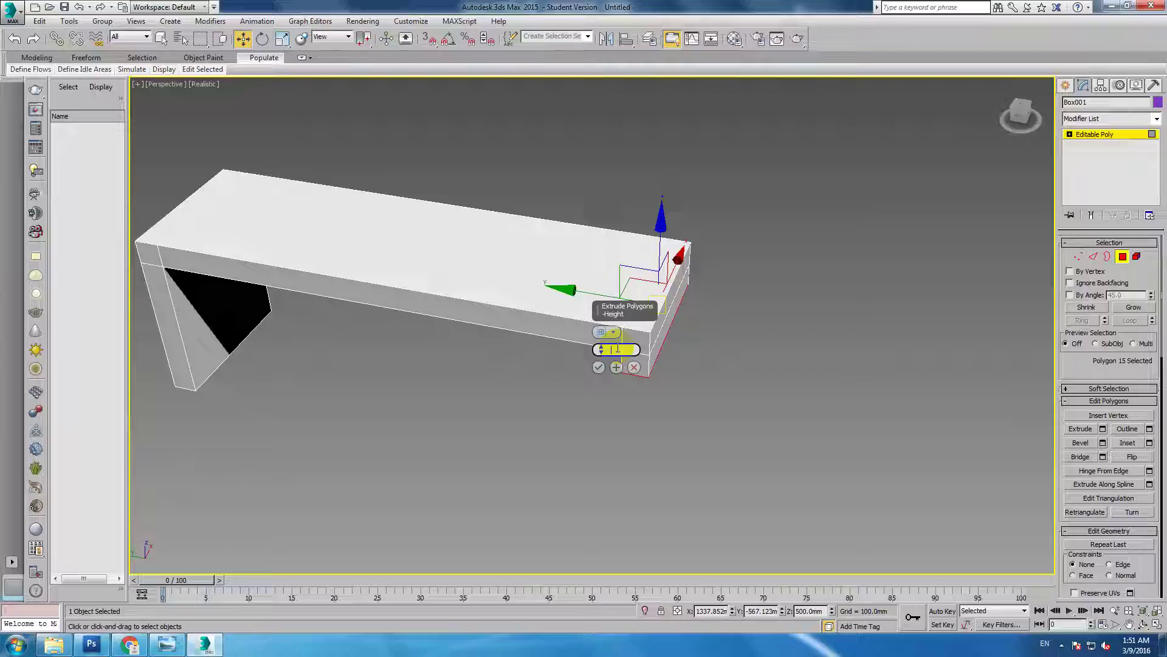
text(500)
click(598, 367)
mouse_move(602, 377)
alt+middle_down()
mouse_move(586, 369)
mouse_move(637, 345)
mouse_move(627, 330)
mouse_move(417, 345)
mouse_move(509, 355)
alt+middle_up()
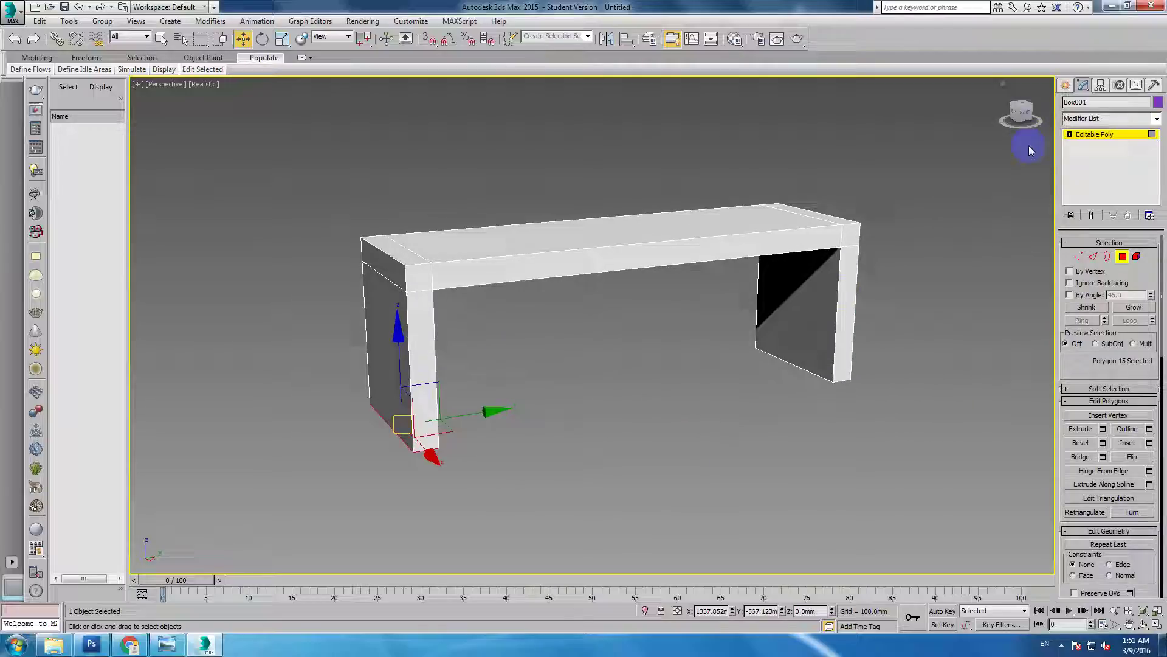
click(1120, 257)
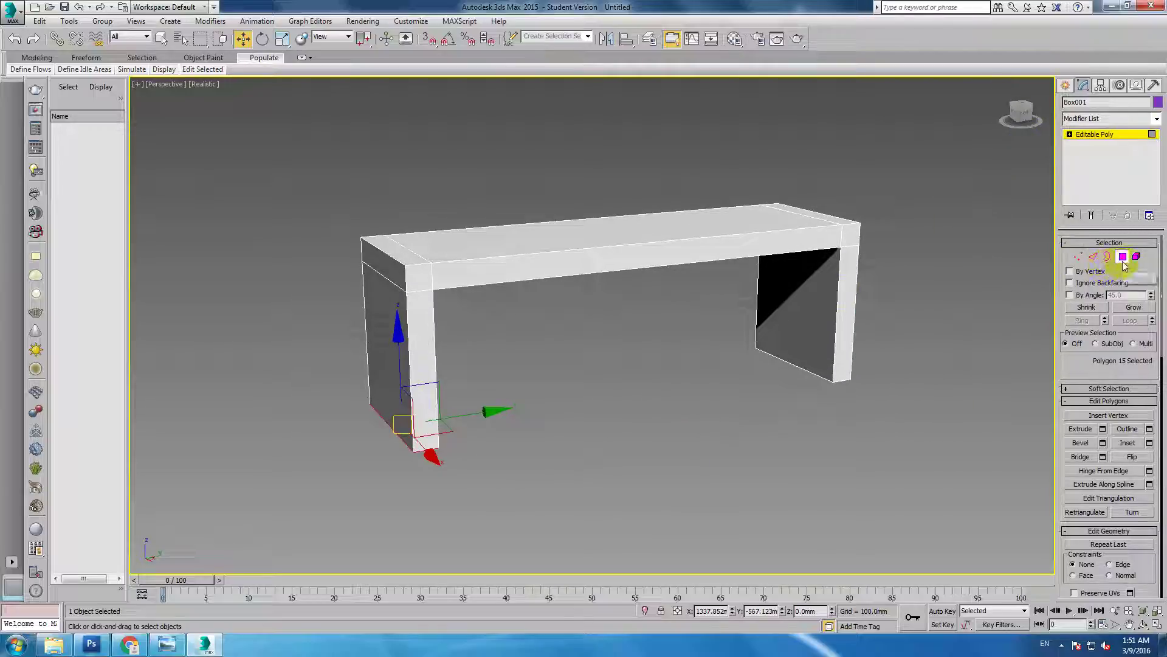
Step: Select a front top edge and its full edge ring in wireframe view
click(1093, 256)
alt+middle_drag(827, 261, 850, 277)
click(460, 346)
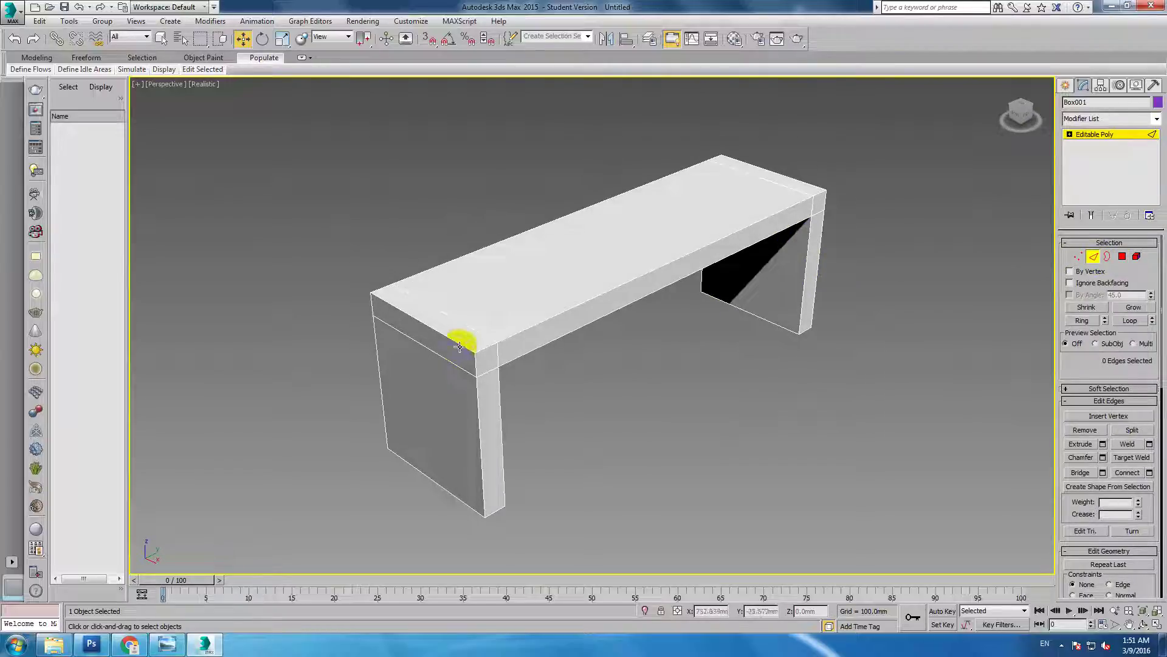
click(1077, 322)
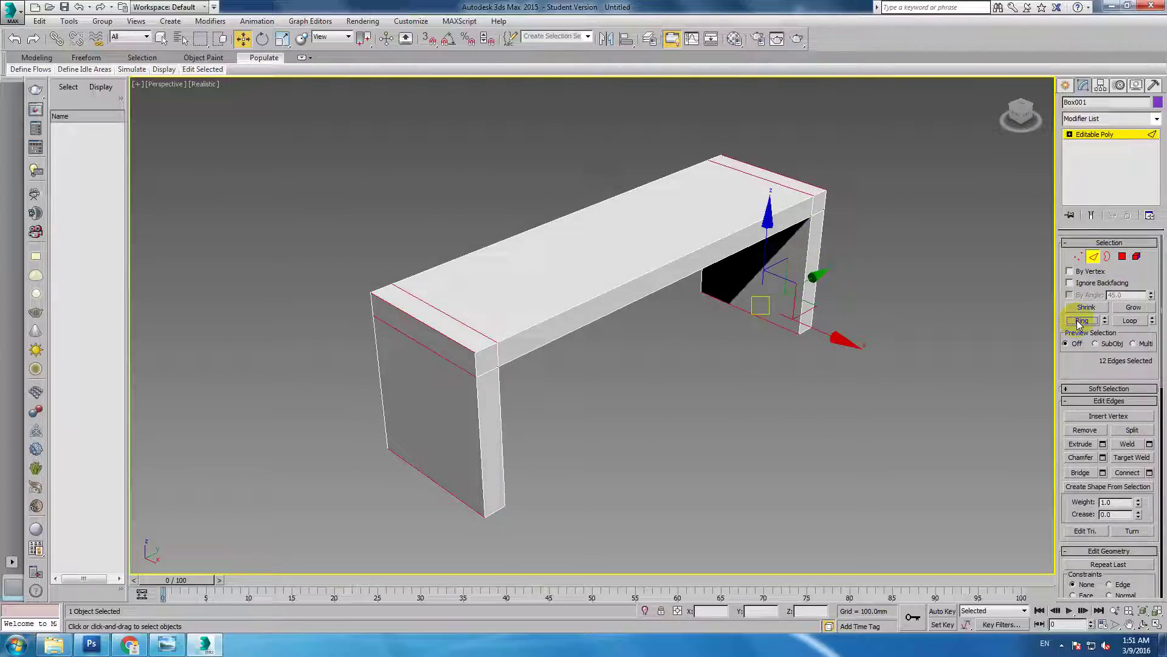
key(F3)
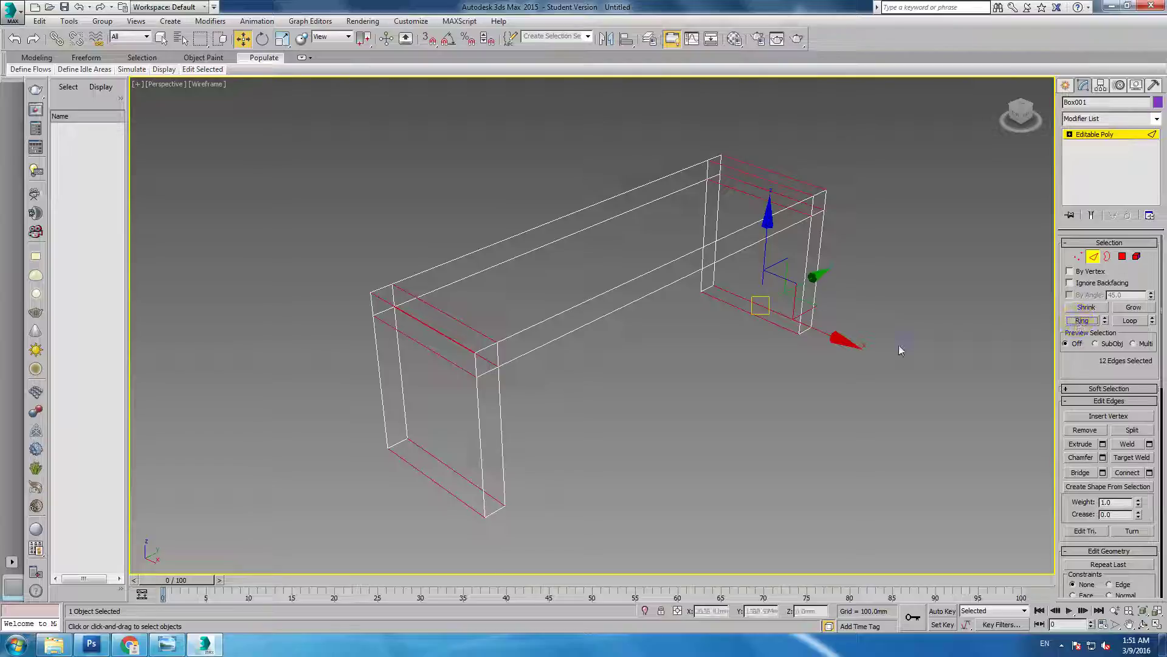
click(592, 284)
click(477, 351)
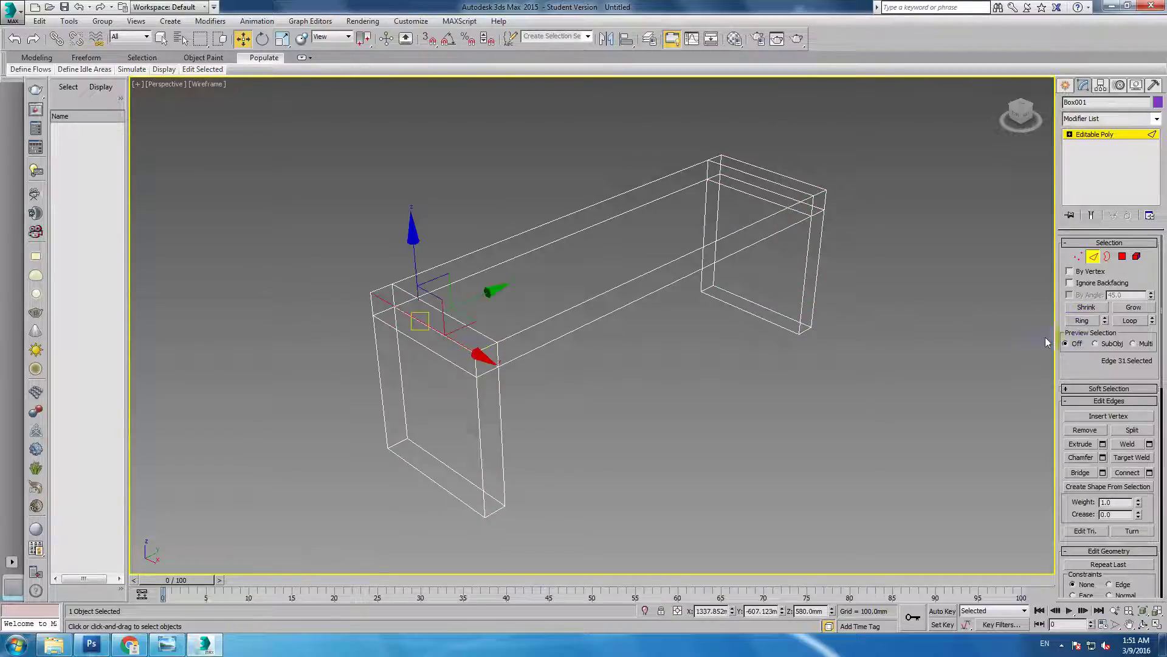
click(1081, 320)
Step: Connect the ring edges with a new edge loop slid to 105
right_click(662, 295)
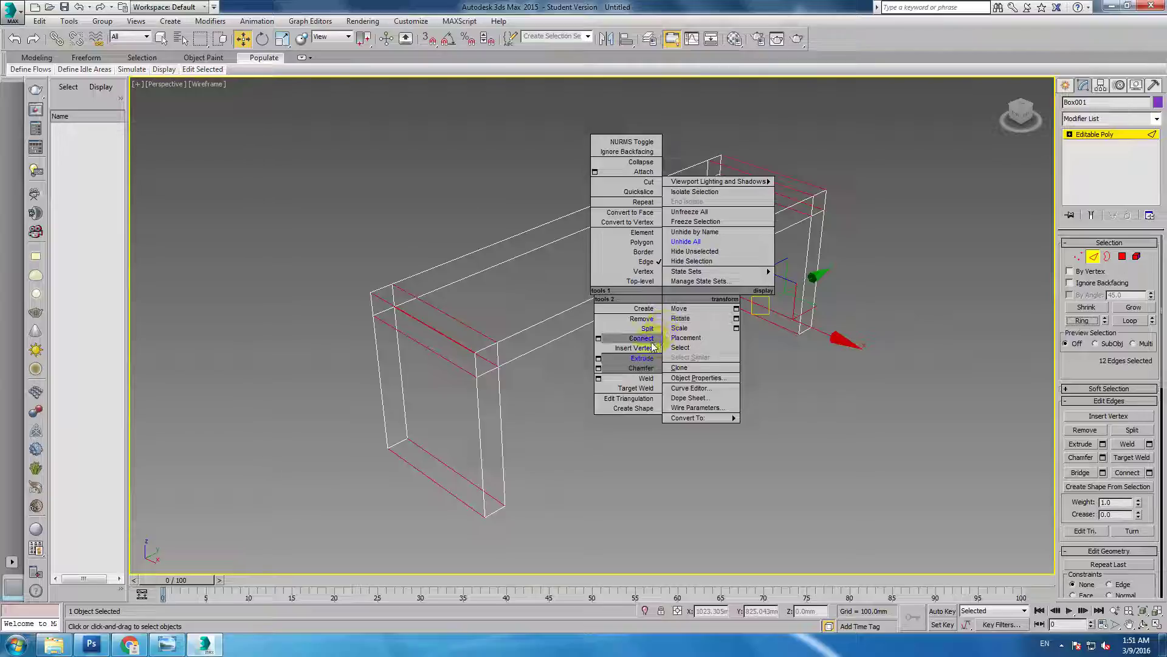
click(598, 338)
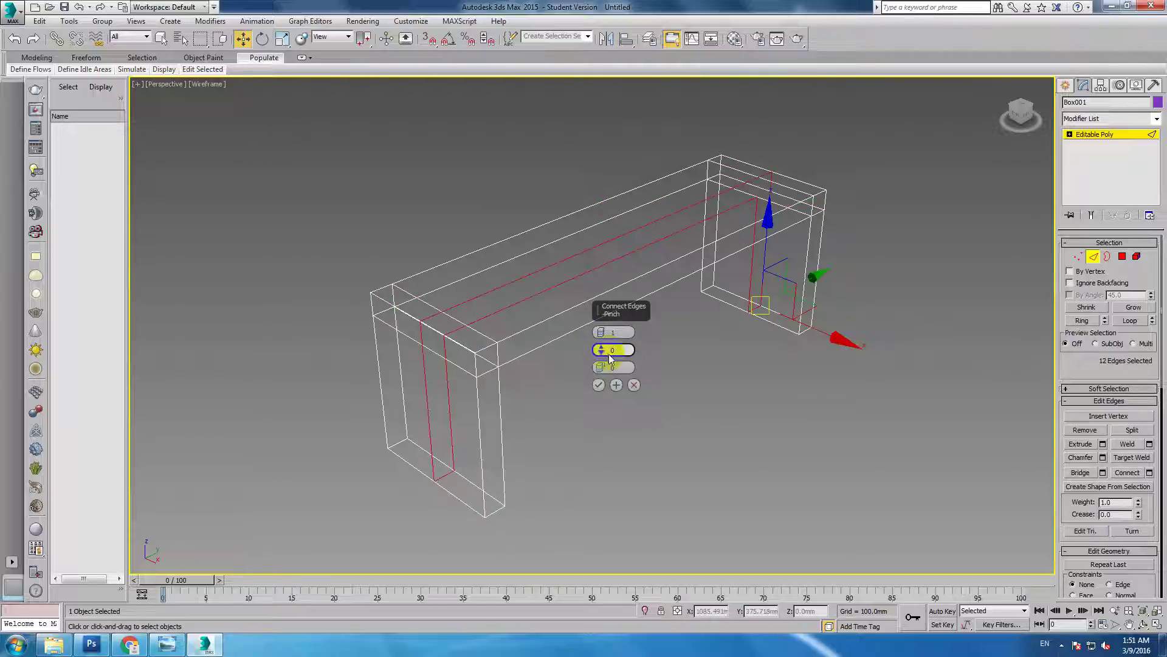
mouse_move(541, 338)
alt+middle_down()
mouse_move(535, 348)
mouse_move(419, 297)
alt+middle_up()
drag(601, 368, 621, 243)
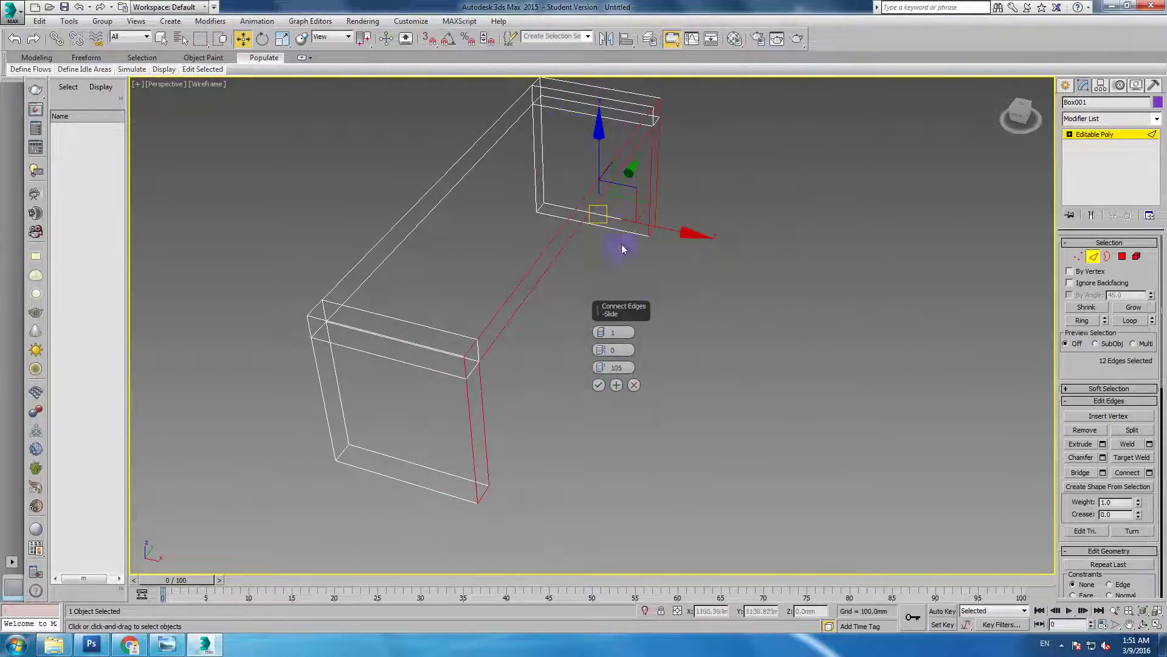
click(600, 384)
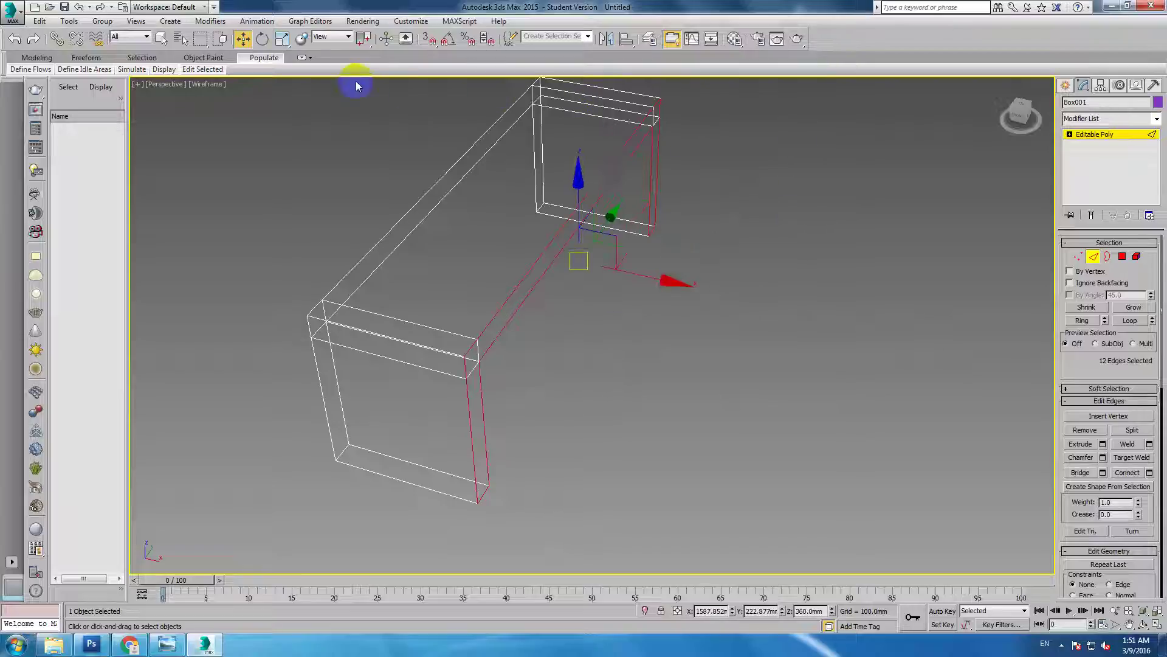
Step: Offset the new edge loop by X -20 mm using Move Transform Type-In
right_click(243, 38)
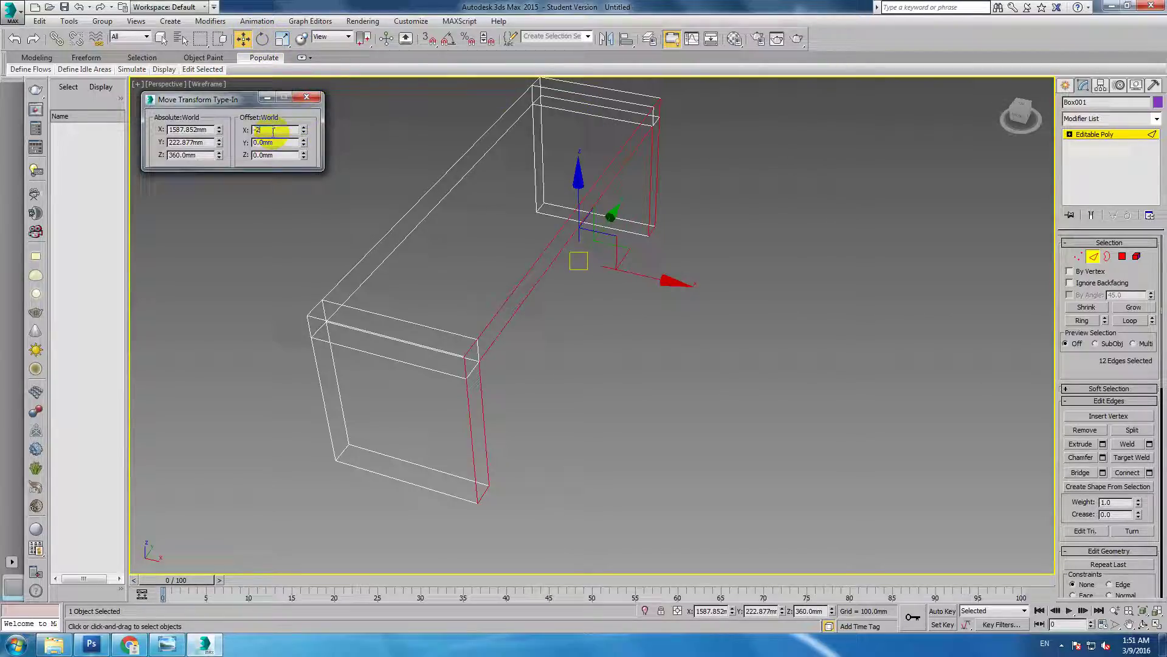
text(0)
key(Return)
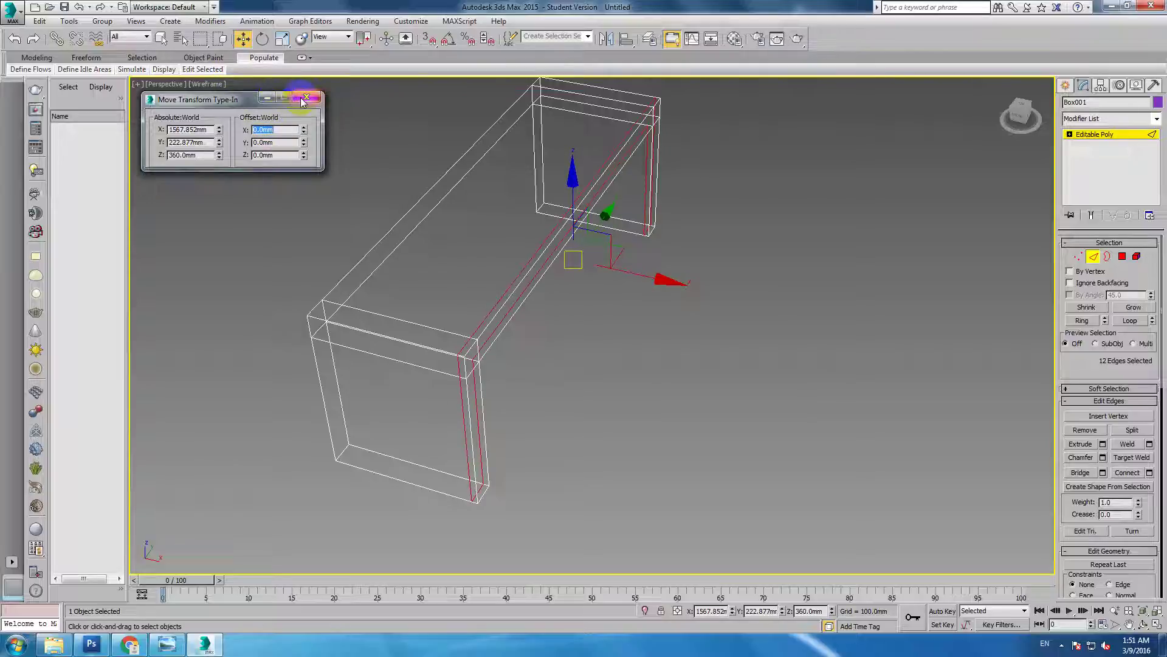
click(307, 97)
click(1121, 261)
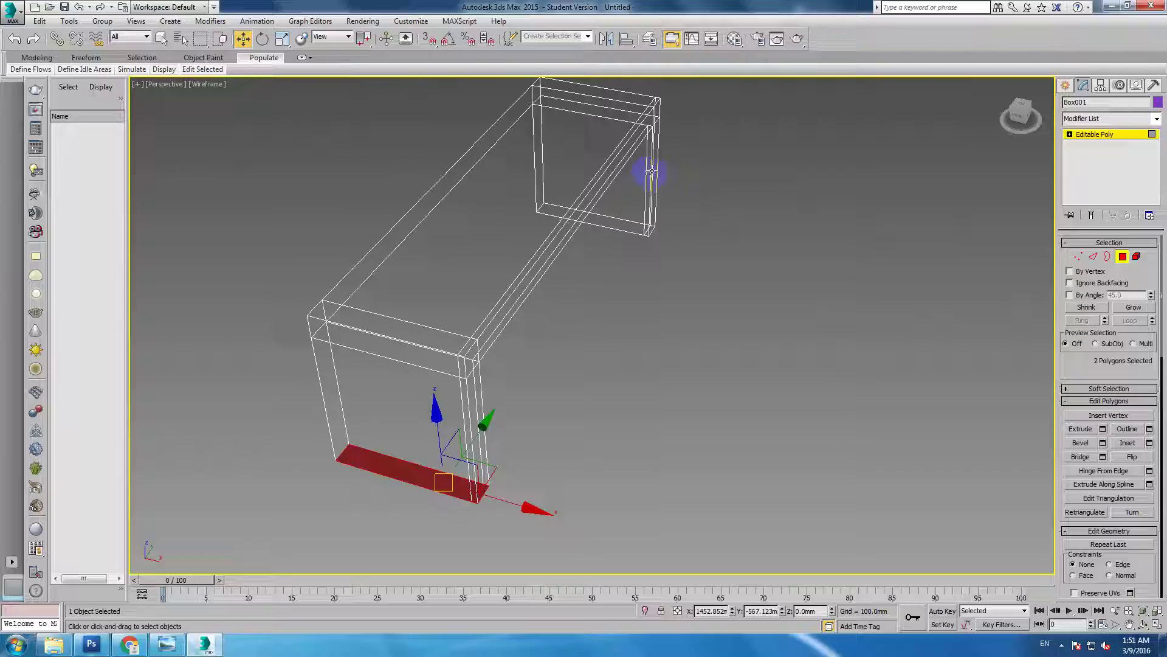
Step: Bridge the two inner leg polygons into a panel between the legs
key(F3)
click(651, 164)
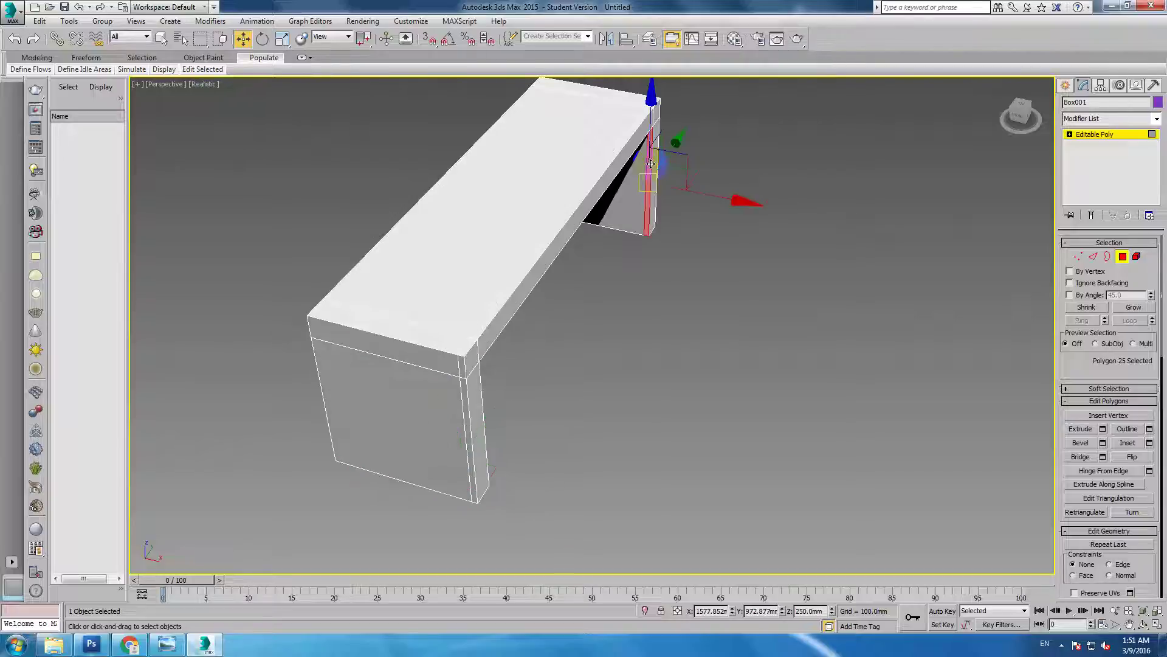
mouse_move(657, 184)
alt+middle_down()
mouse_move(462, 183)
mouse_move(599, 210)
alt+middle_up()
ctrl+click(458, 185)
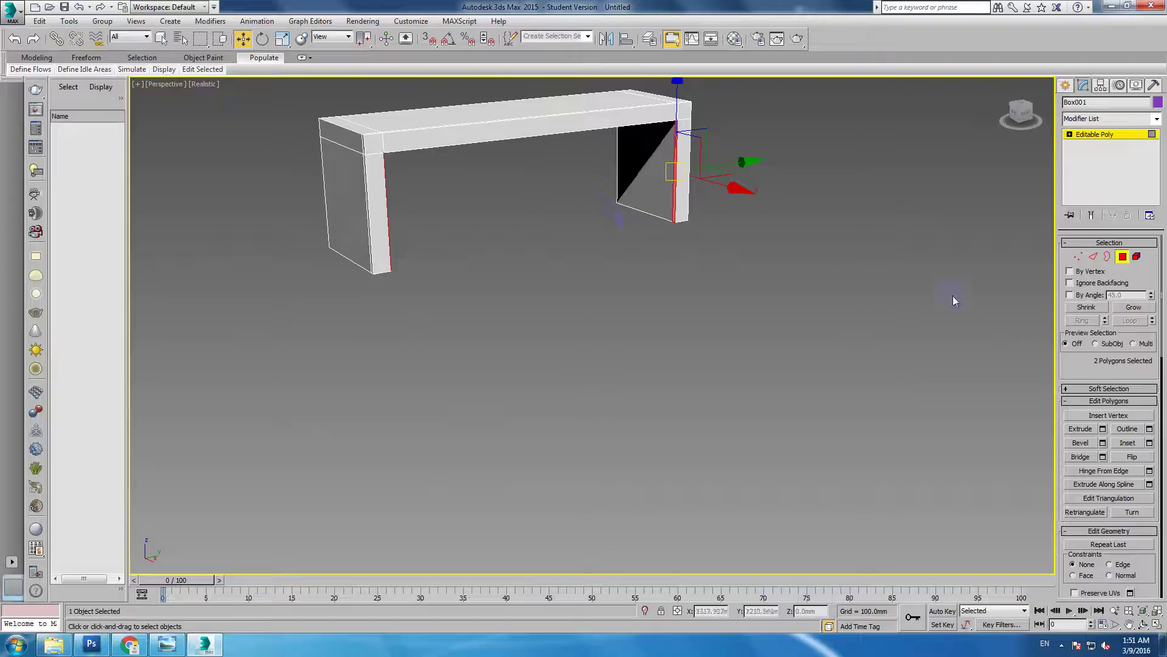
middle_drag(952, 296, 995, 413)
click(1080, 456)
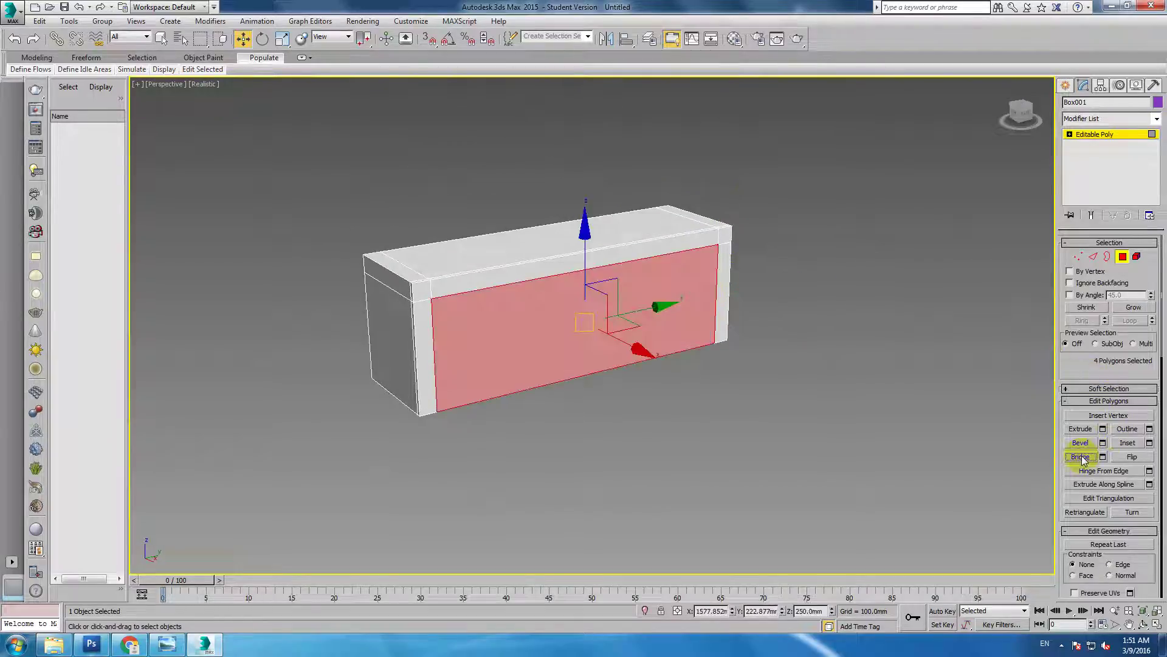
click(827, 372)
mouse_move(682, 318)
alt+middle_down()
mouse_move(868, 325)
mouse_move(907, 296)
alt+middle_up()
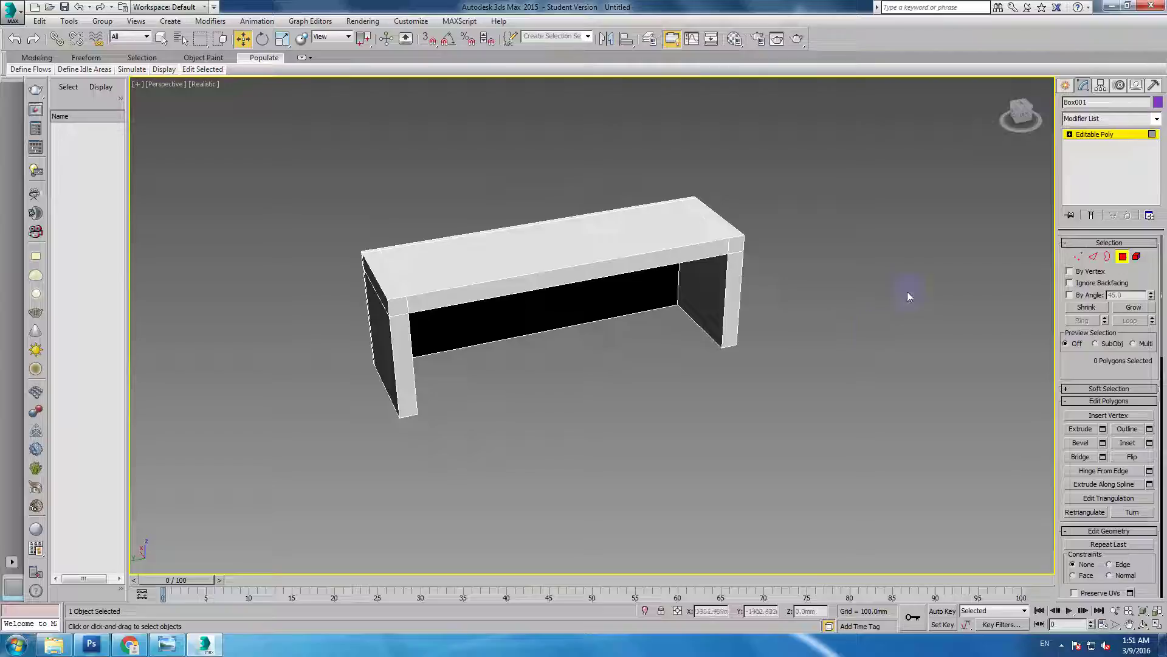
Step: Exit polygon mode, start a new Box, and open the snap settings
click(1122, 255)
click(1065, 85)
click(1086, 162)
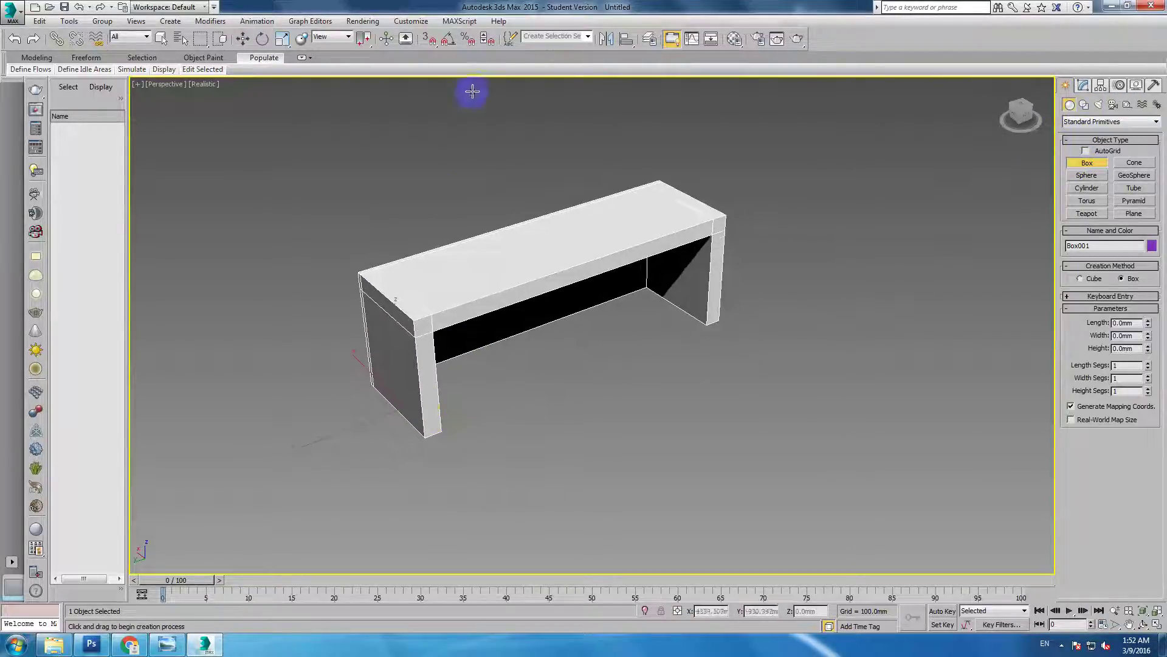
right_click(428, 42)
Step: Vertex-snap a box between the legs, 500 mm high, and set its Width to 20 mm
click(521, 321)
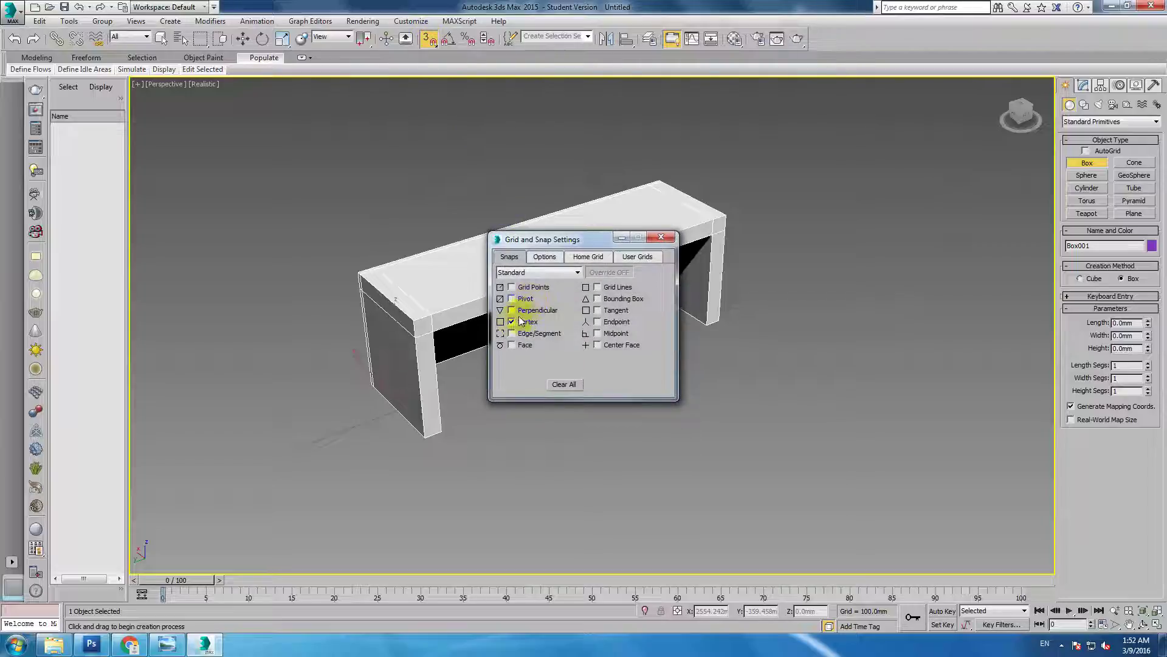
click(661, 237)
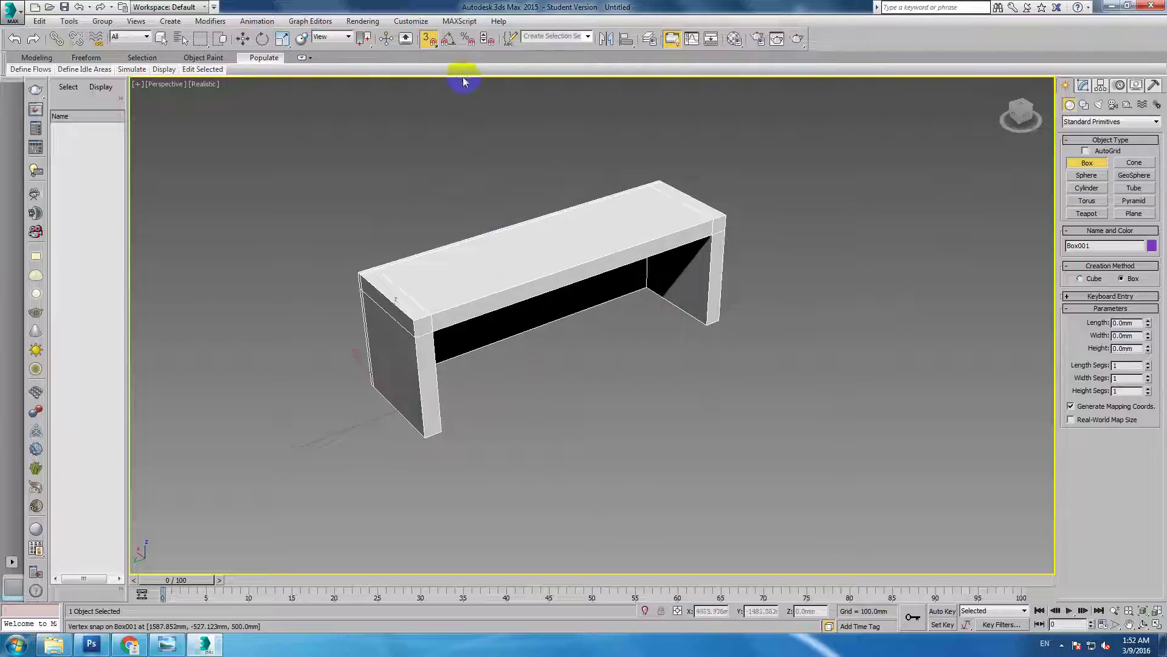
drag(440, 430, 700, 324)
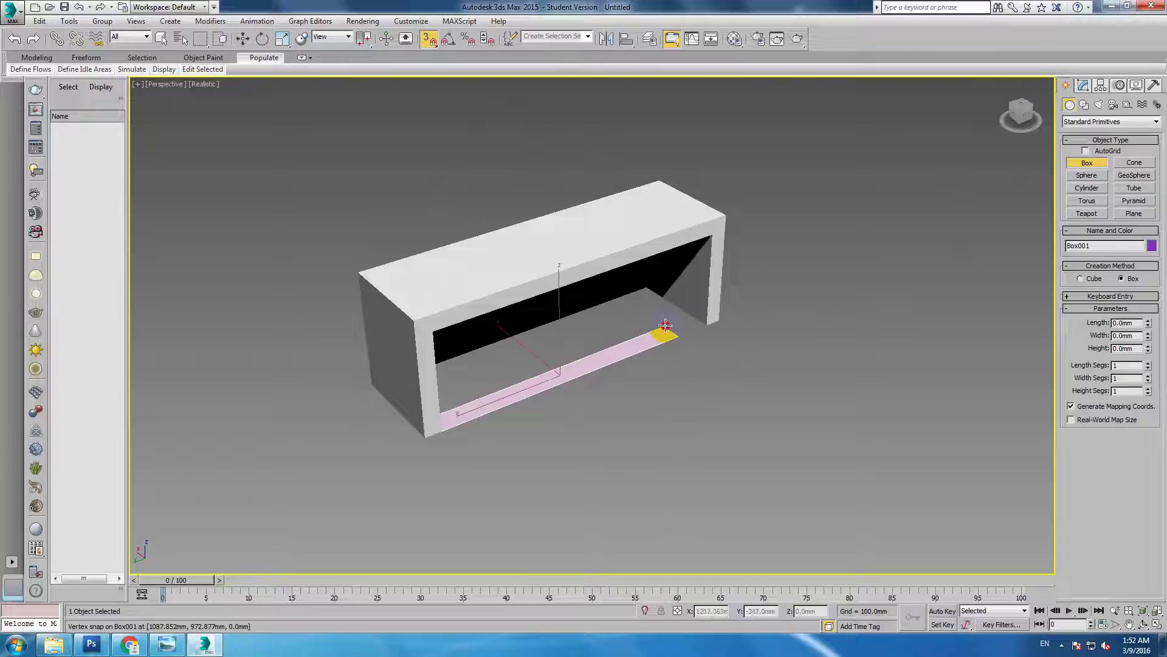
click(710, 236)
key(w)
click(1082, 85)
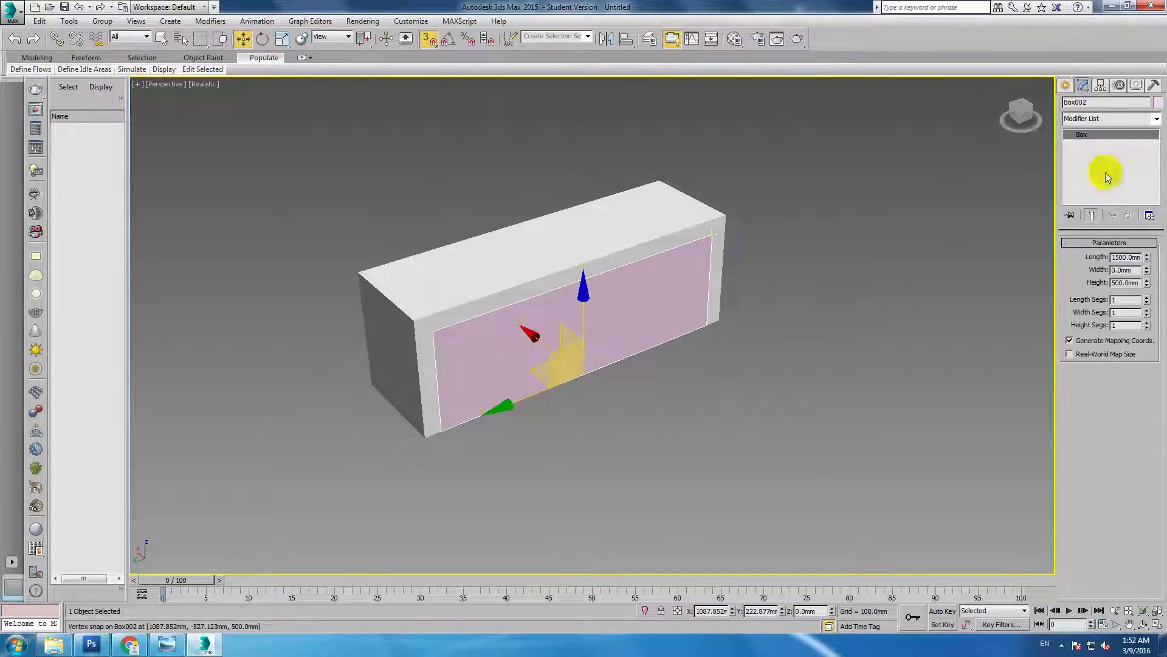
text(20)
key(Return)
Step: Turn off snapping, nudge the board along X in Top view, and reset its material
key(t)
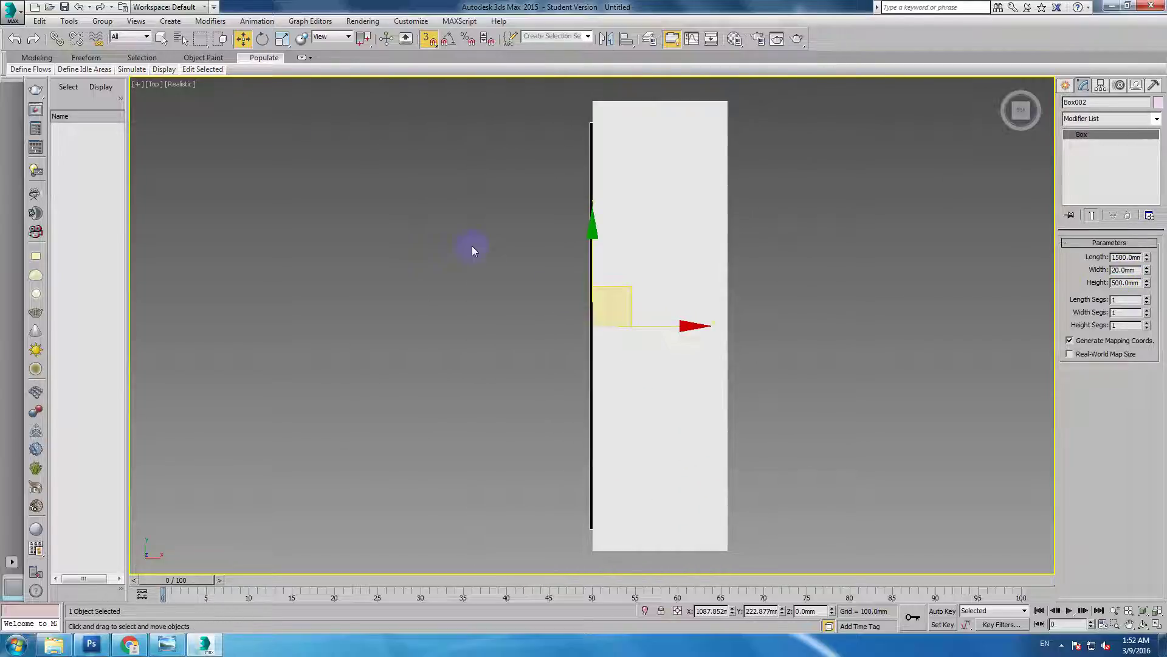
key(F3)
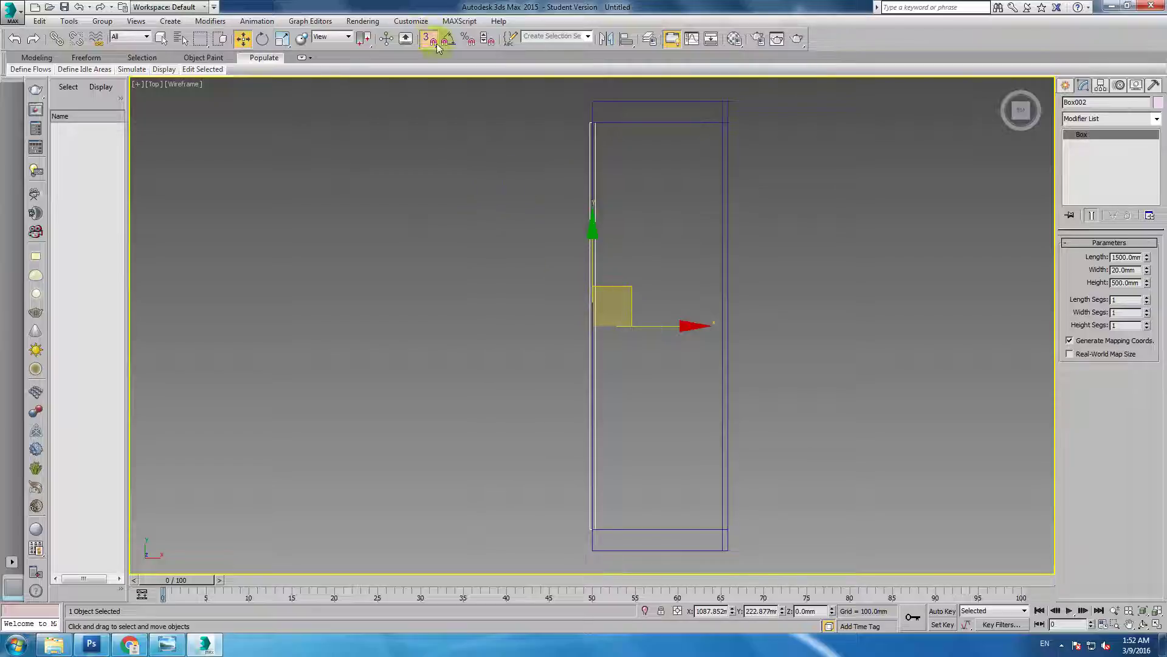
click(429, 39)
drag(670, 326, 673, 326)
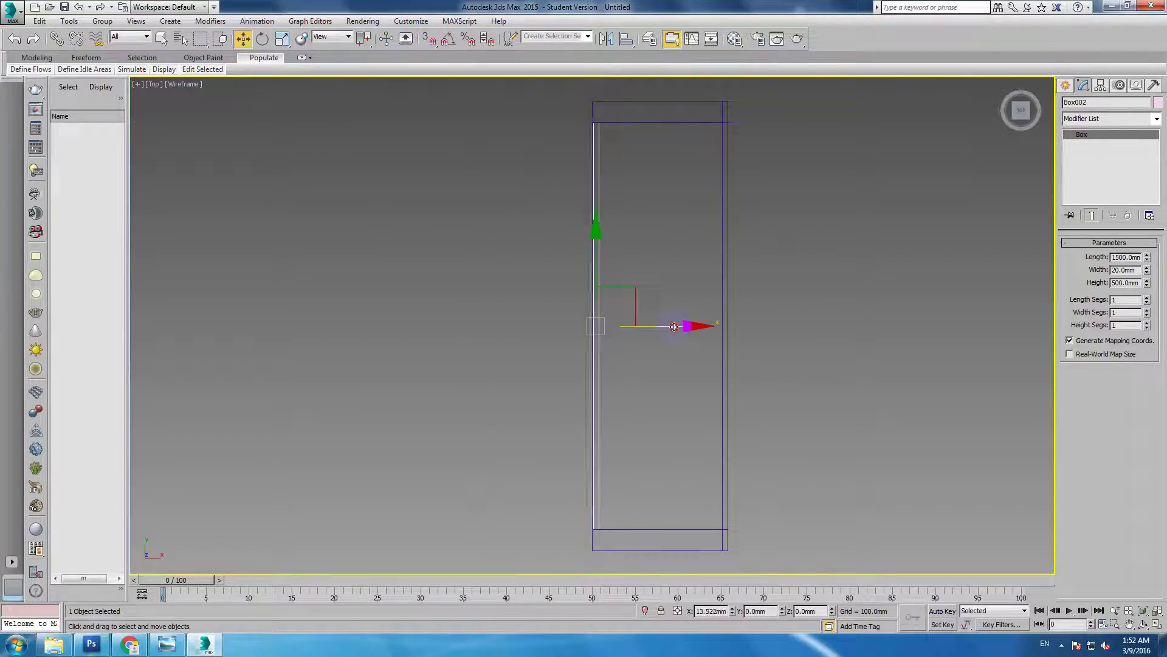
key(p)
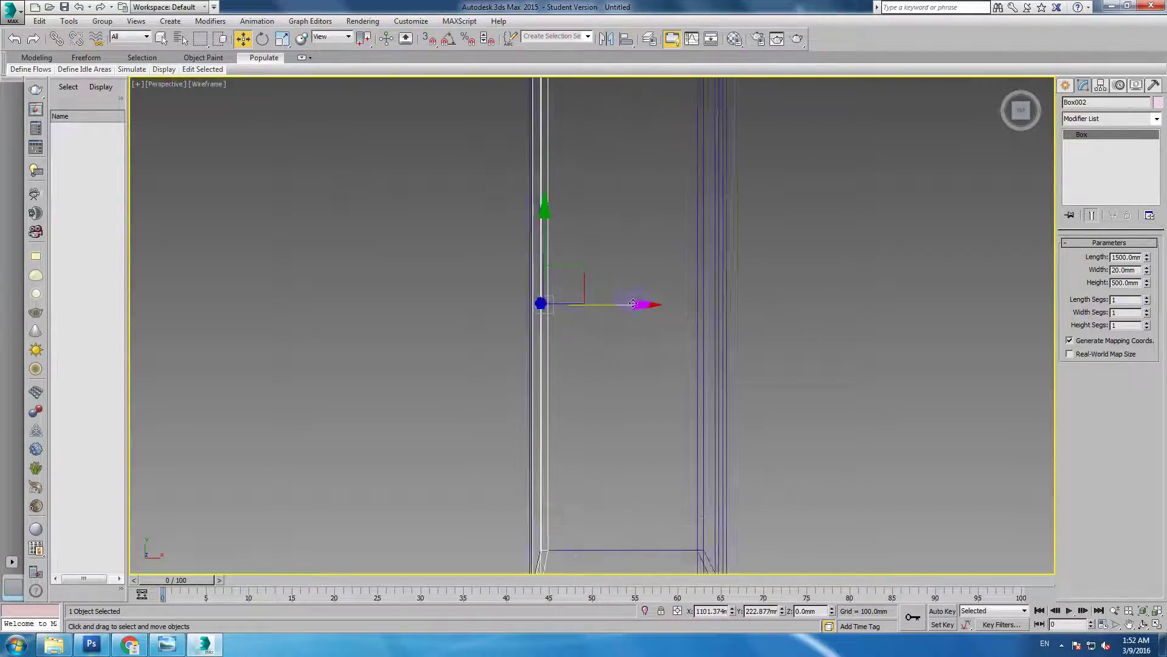
key(F3)
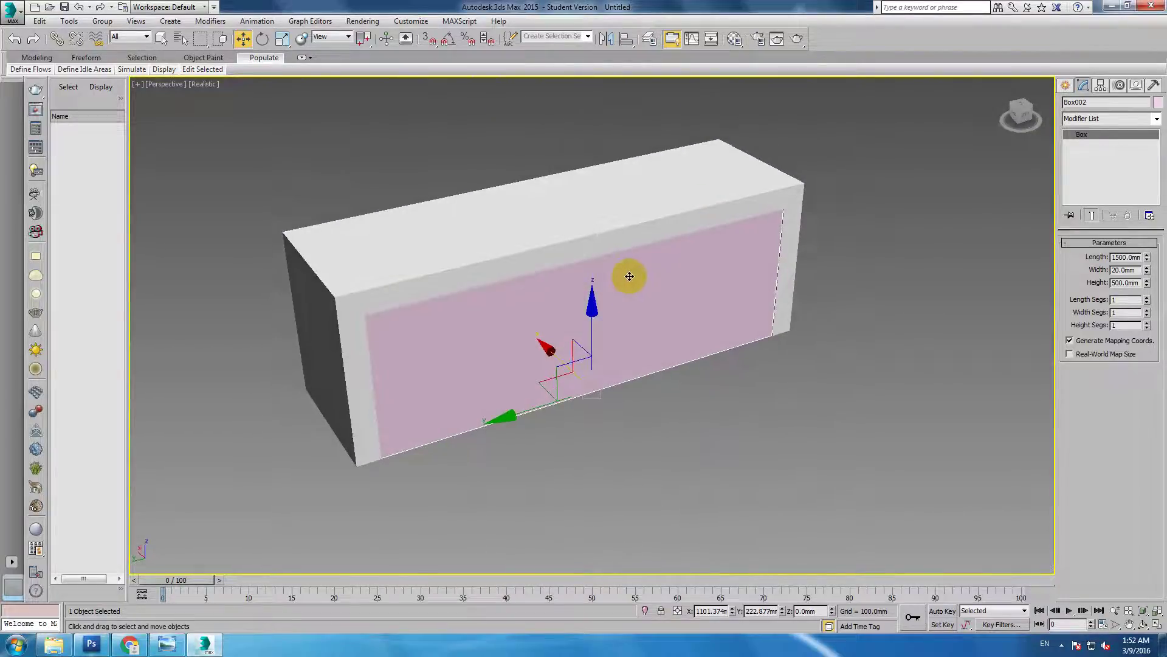
key(m)
click(110, 232)
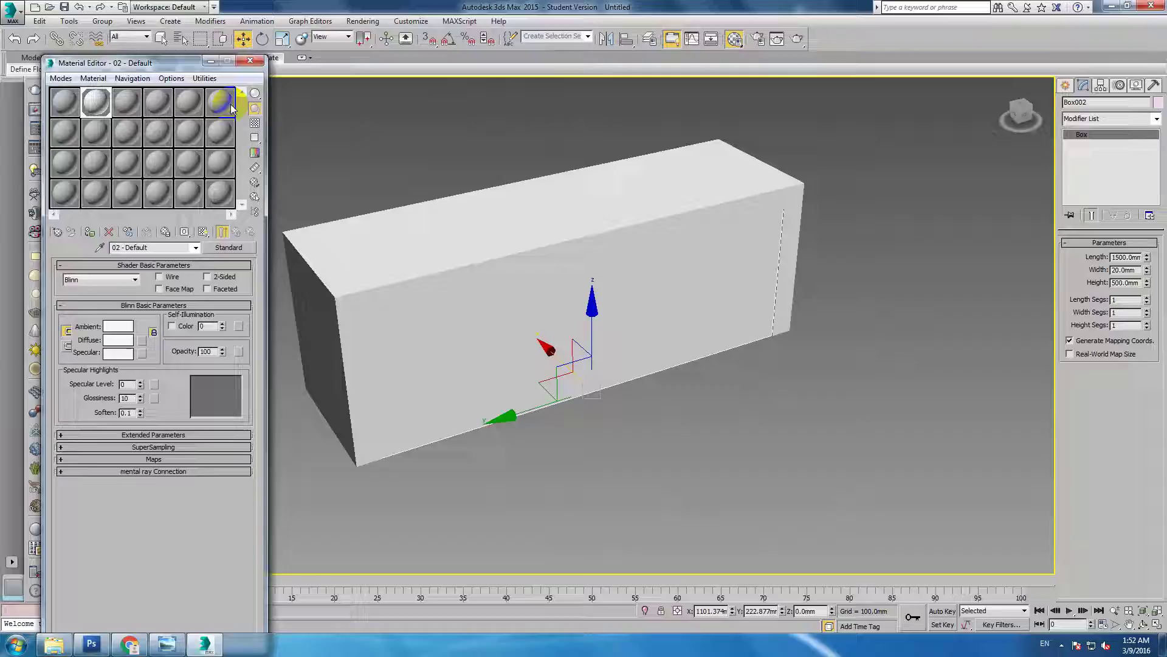
Step: Give the board the white default material, convert it to Editable Poly, and hide all other objects
click(250, 60)
key(F4)
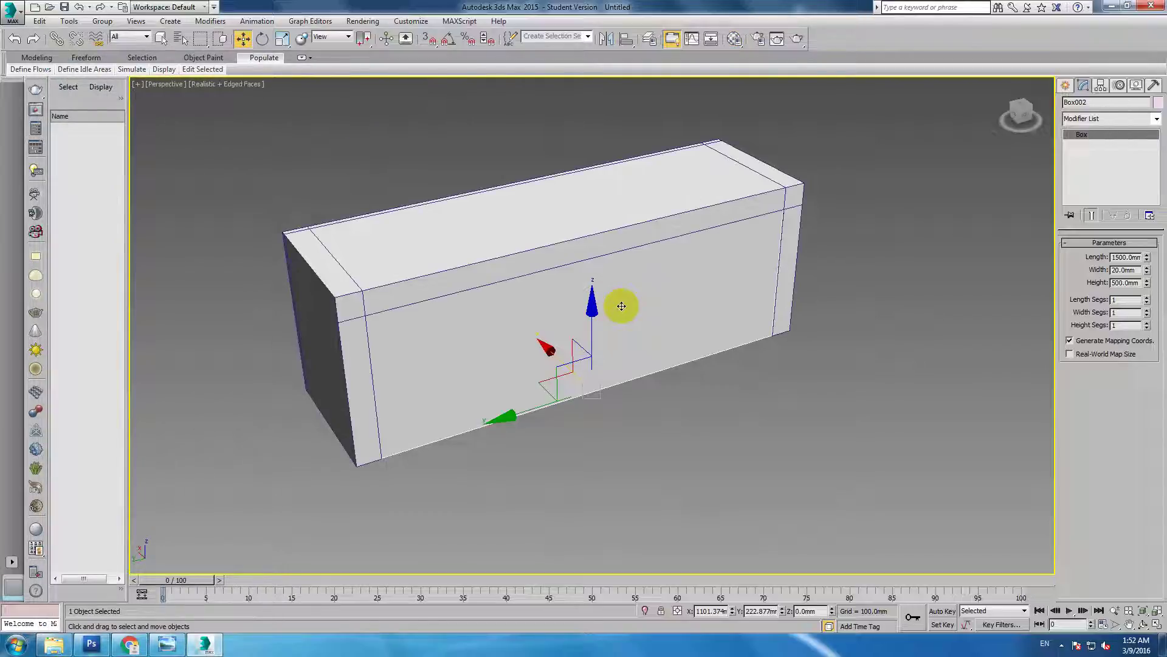
right_click(621, 306)
mouse_move(643, 426)
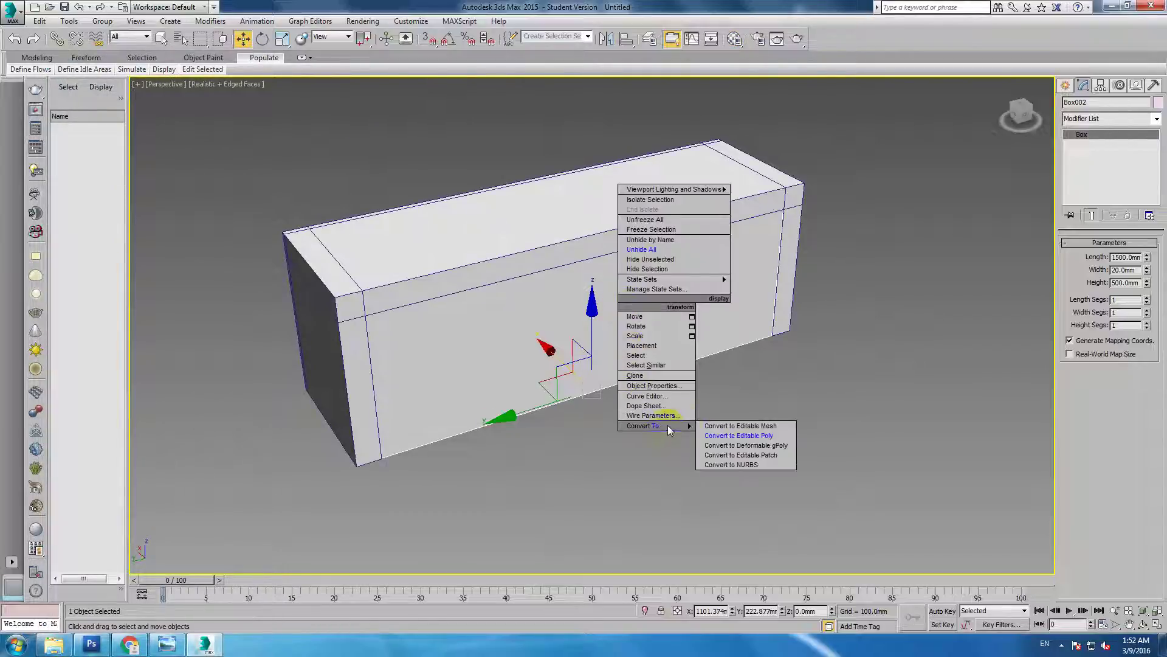
click(736, 436)
right_click(698, 285)
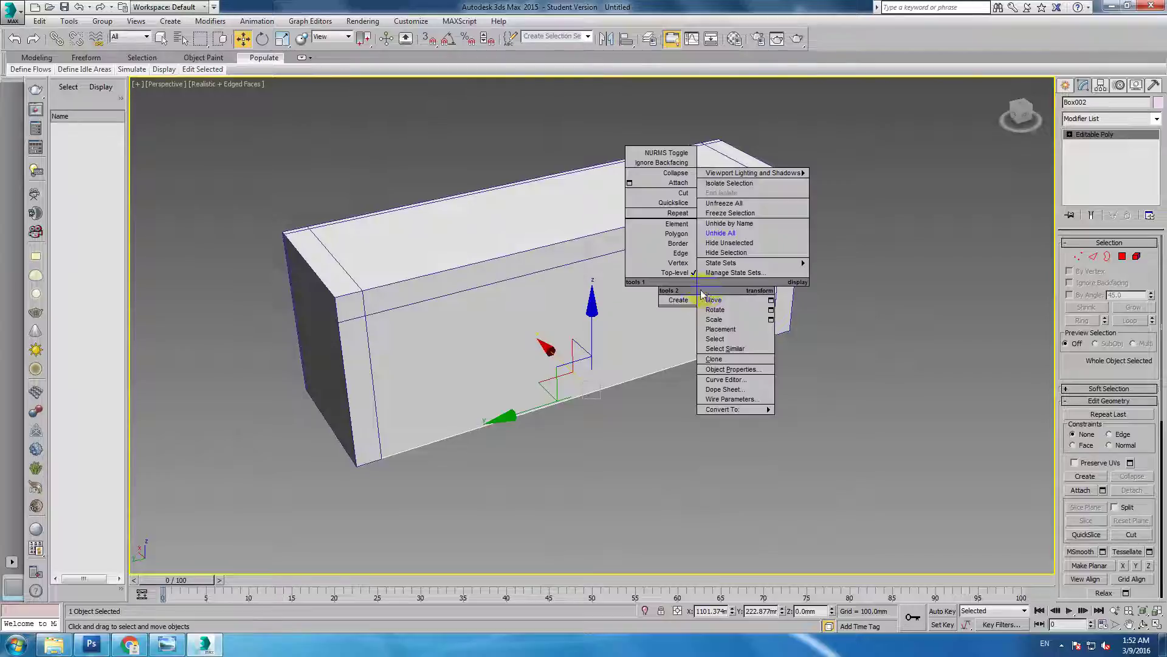
click(742, 242)
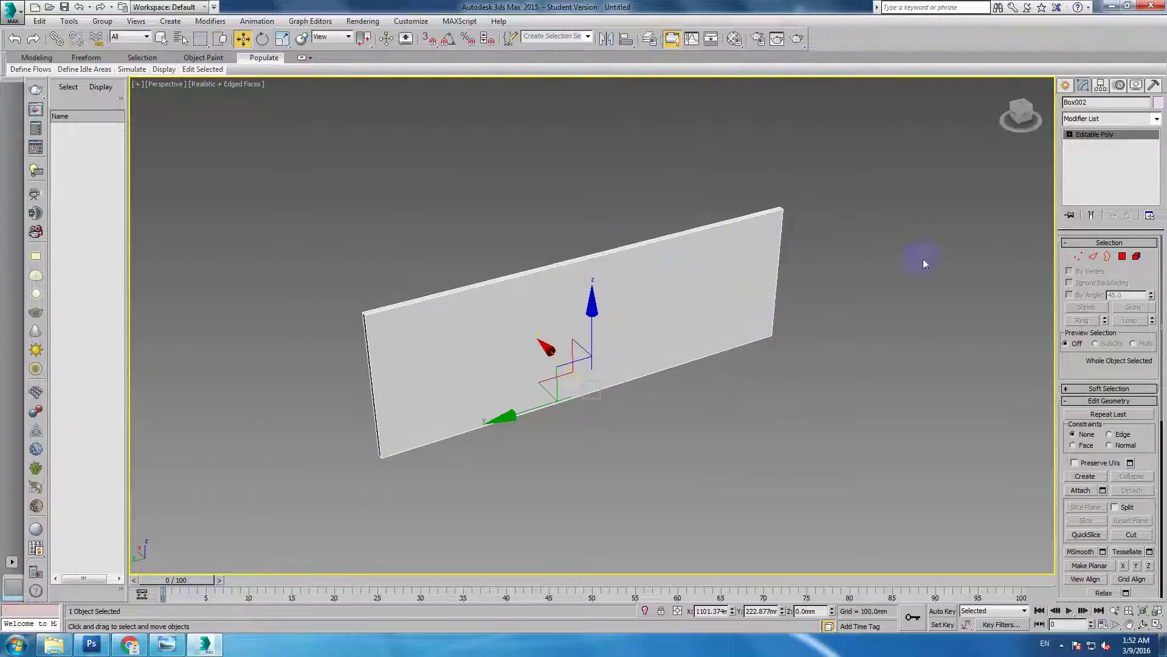
click(1088, 257)
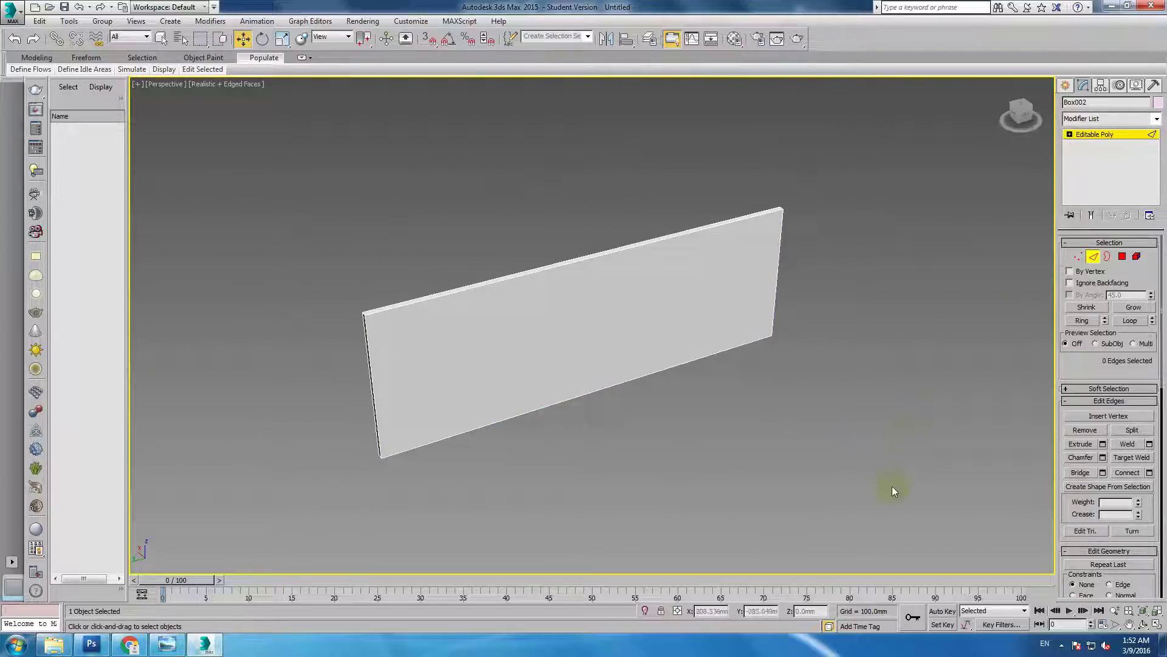
Step: Chamfer all twelve board edges by about 3.943 mm
key(F3)
drag(893, 524, 304, 182)
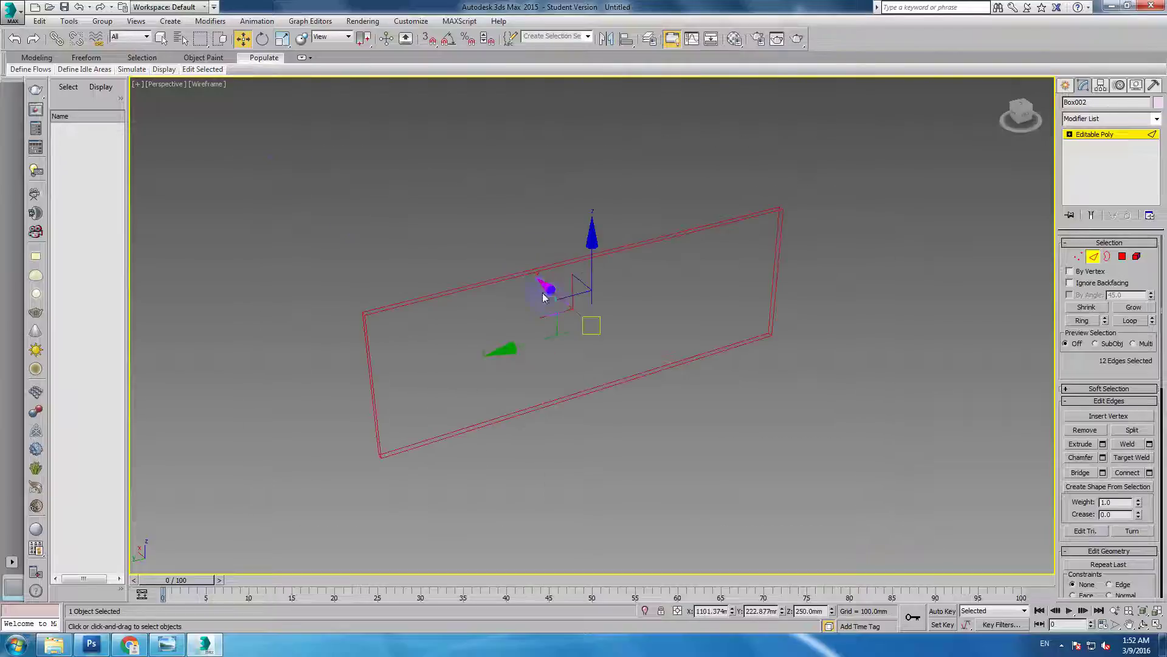
right_click(544, 297)
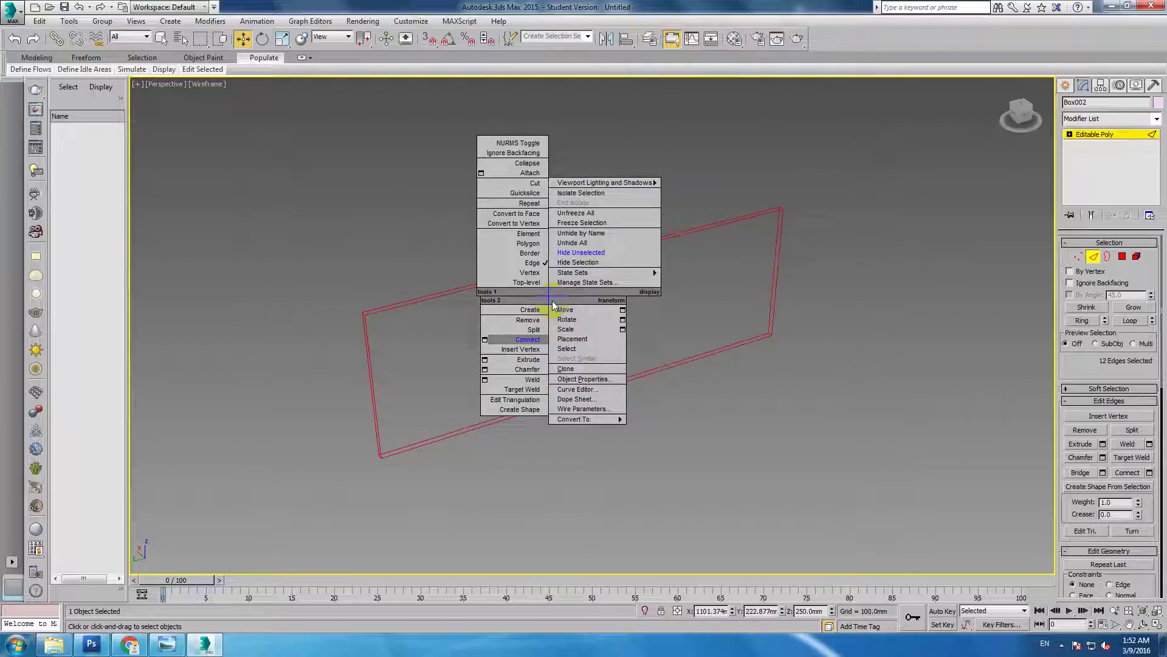
click(485, 369)
scroll(394, 323, up, 4)
key(F3)
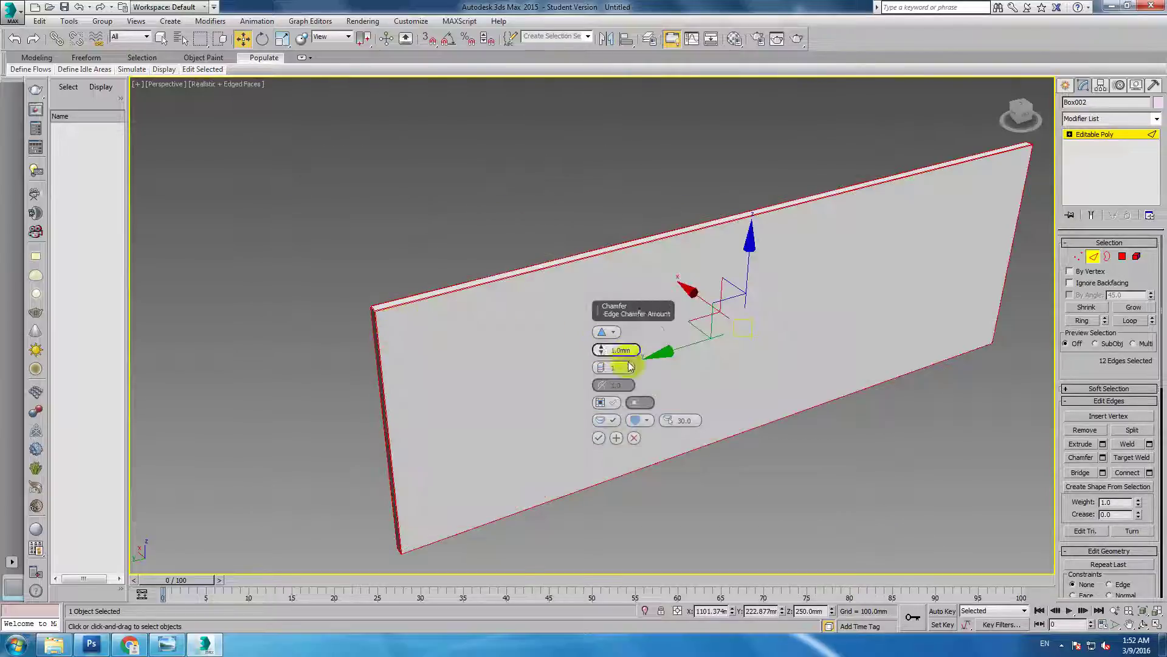
drag(602, 351, 603, 330)
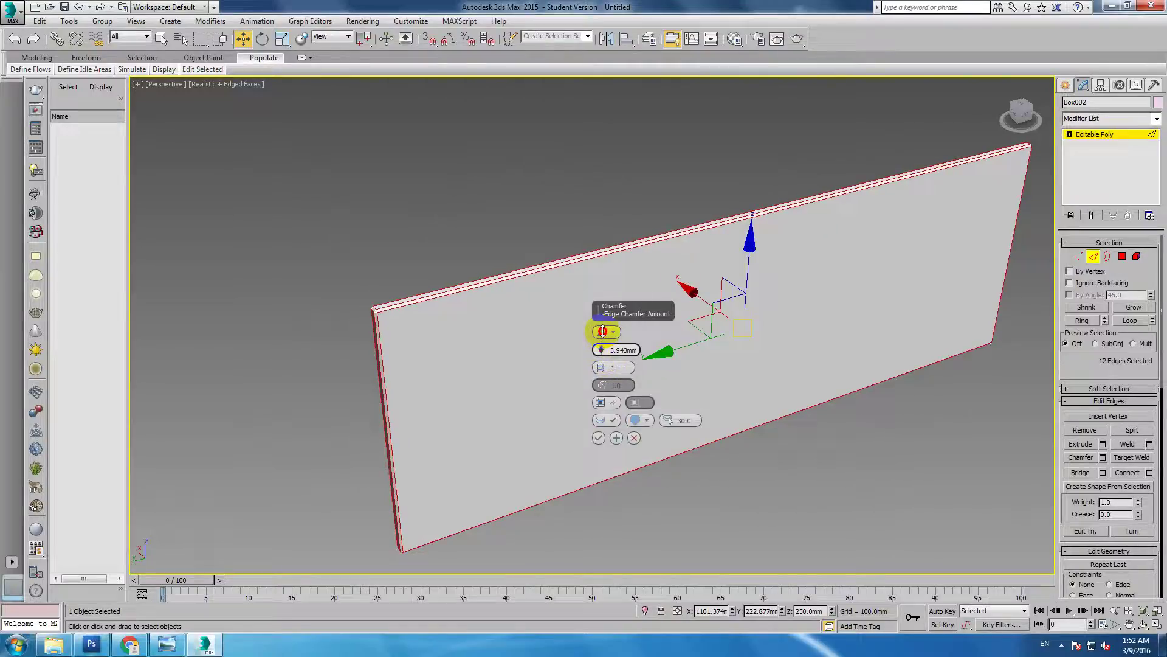
click(598, 438)
scroll(709, 463, down, 3)
Step: Connect the board's long edges with a vertical middle edge
drag(716, 471, 604, 271)
right_click(649, 311)
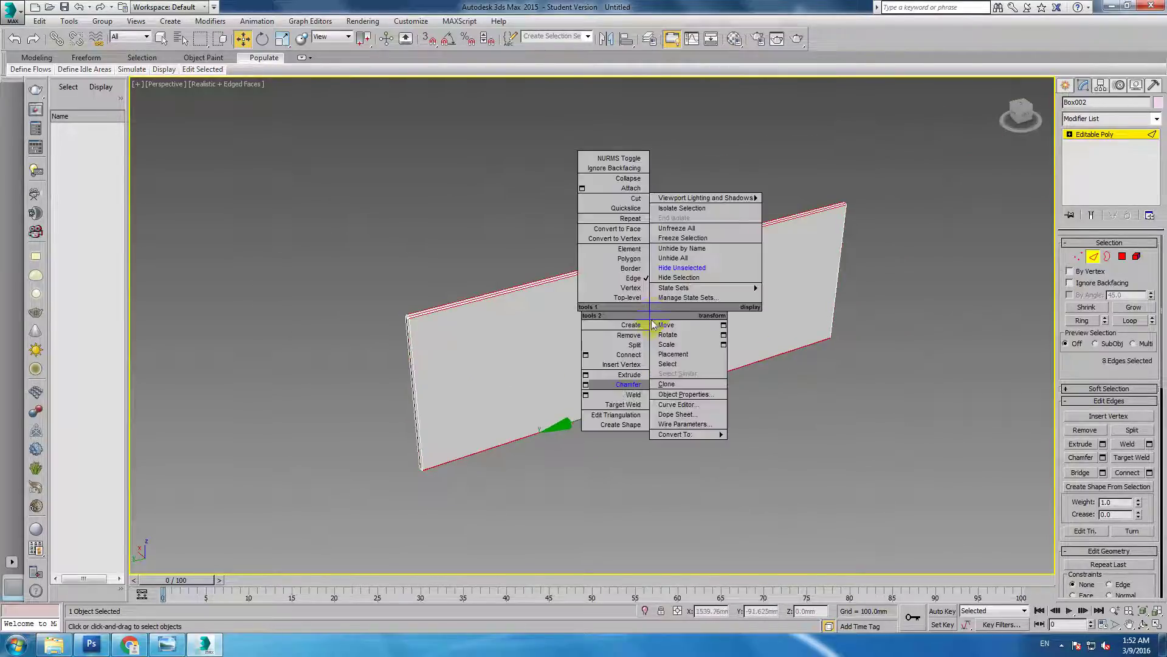
click(616, 359)
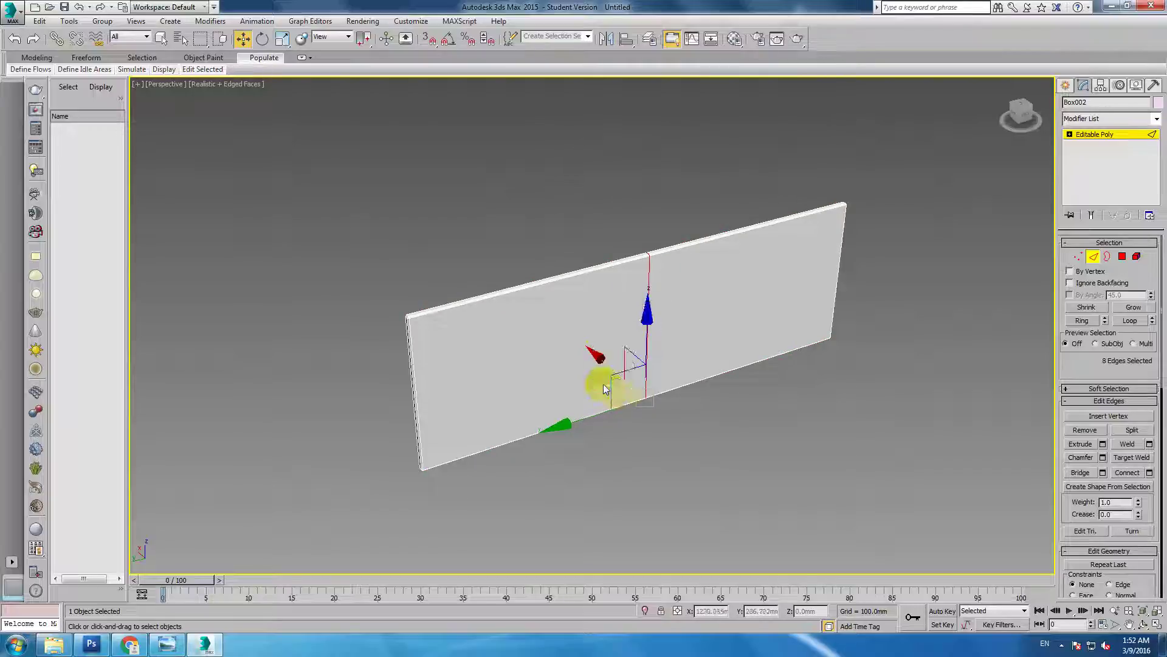
scroll(632, 298, up, 2)
scroll(626, 297, up, 2)
Step: Extrude the middle edge inward with negative height to form a narrow groove
right_click(602, 288)
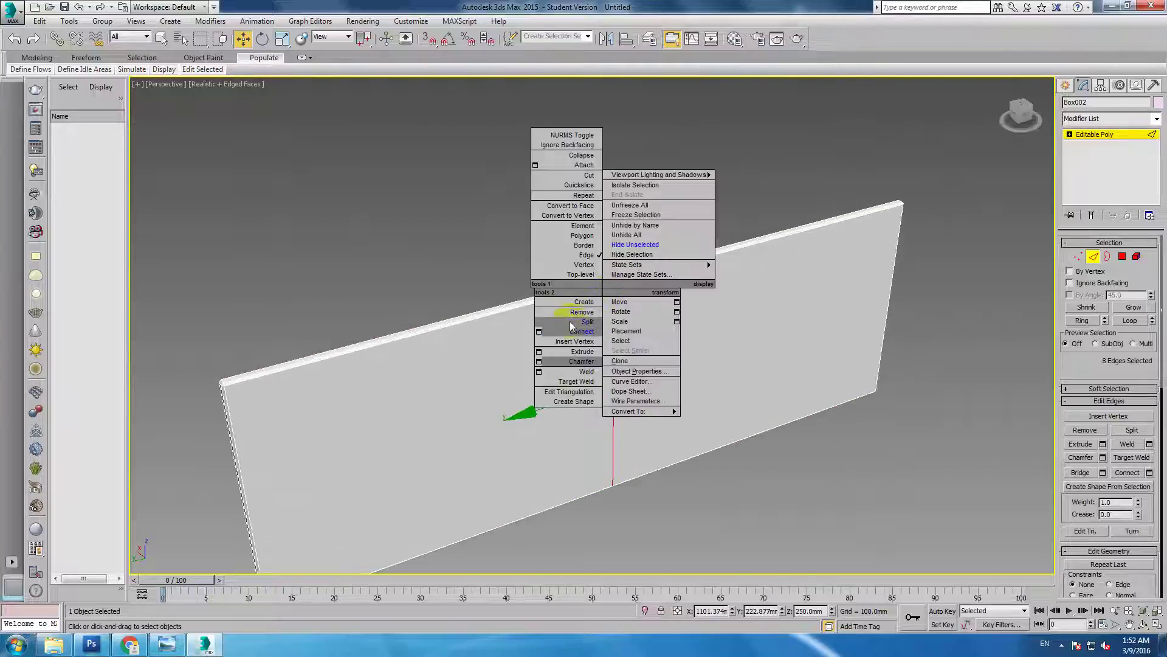
click(538, 351)
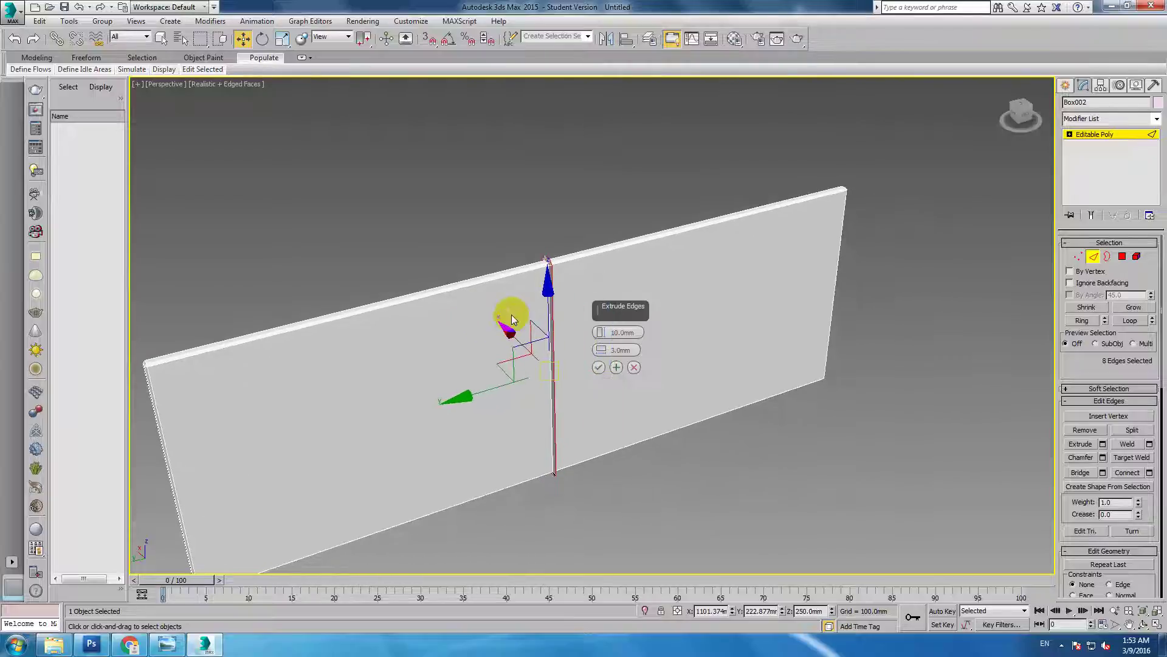
scroll(512, 319, up, 2)
drag(599, 332, 625, 428)
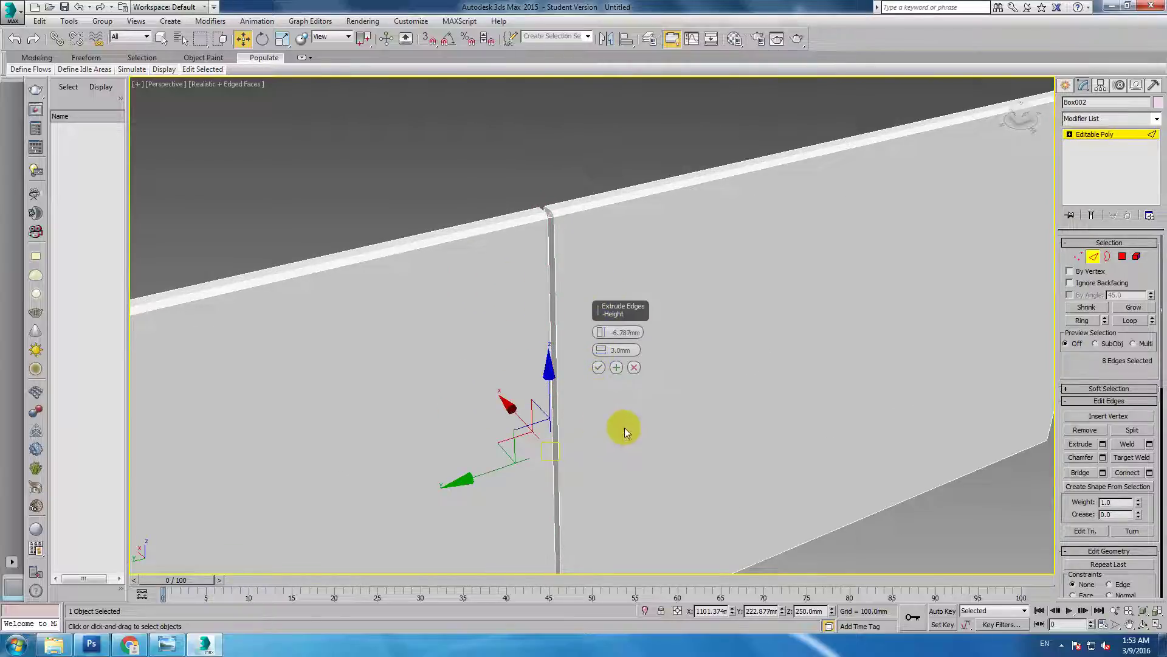
alt+middle_drag(625, 428, 607, 429)
middle_drag(600, 365, 613, 302)
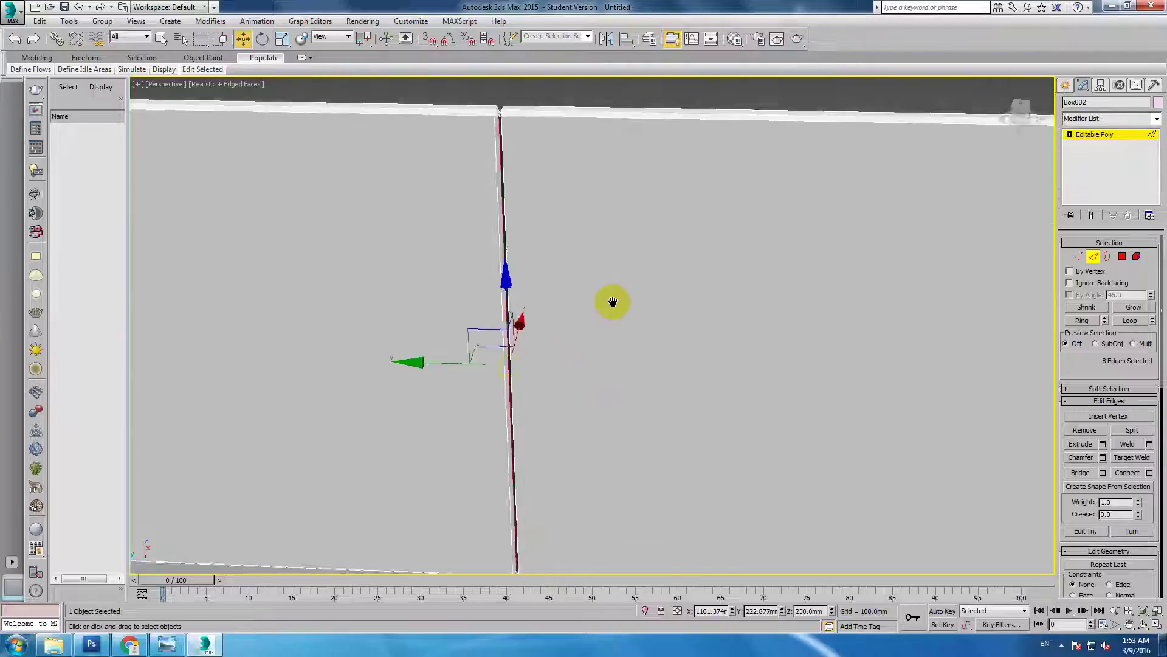
scroll(613, 302, down, 5)
Step: Select the board's short vertical edges and start a Connect on them
mouse_move(804, 319)
mouse_down()
mouse_move(512, 296)
mouse_move(388, 305)
mouse_up()
scroll(581, 328, up, 8)
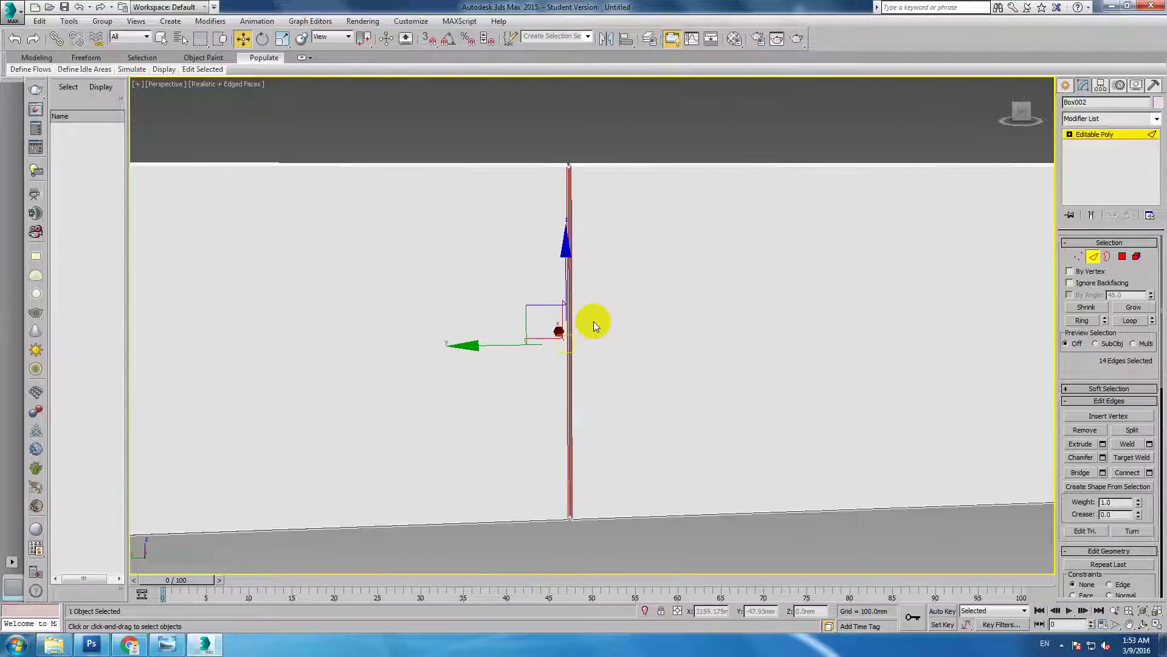
right_click(572, 330)
click(509, 370)
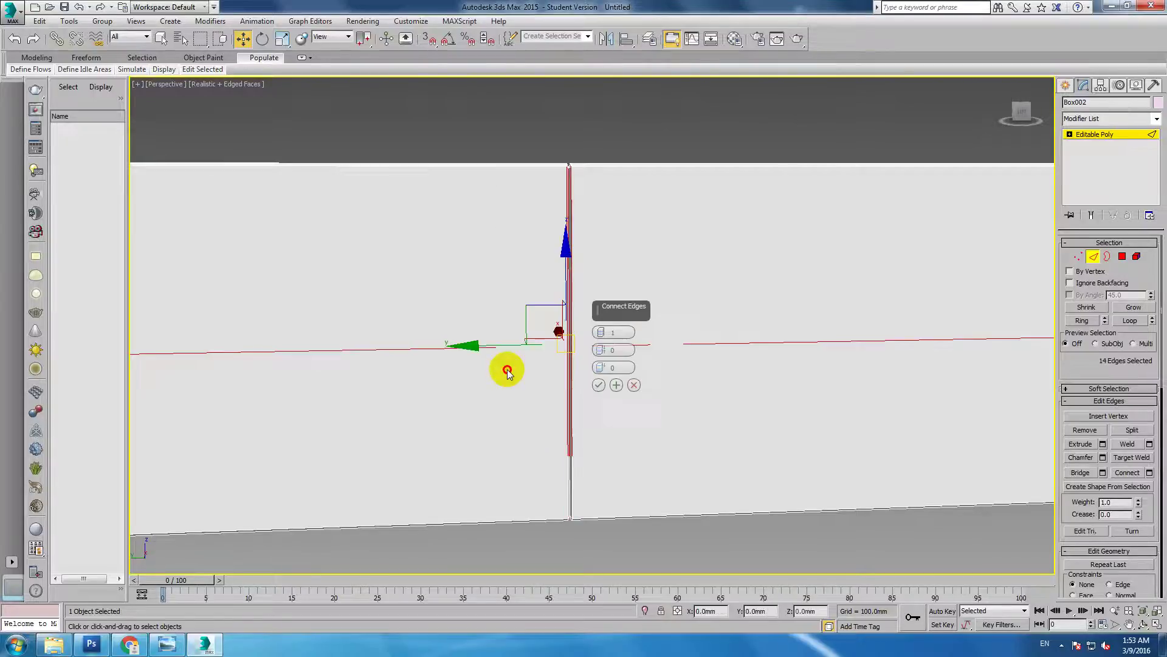
scroll(612, 332, up, 1)
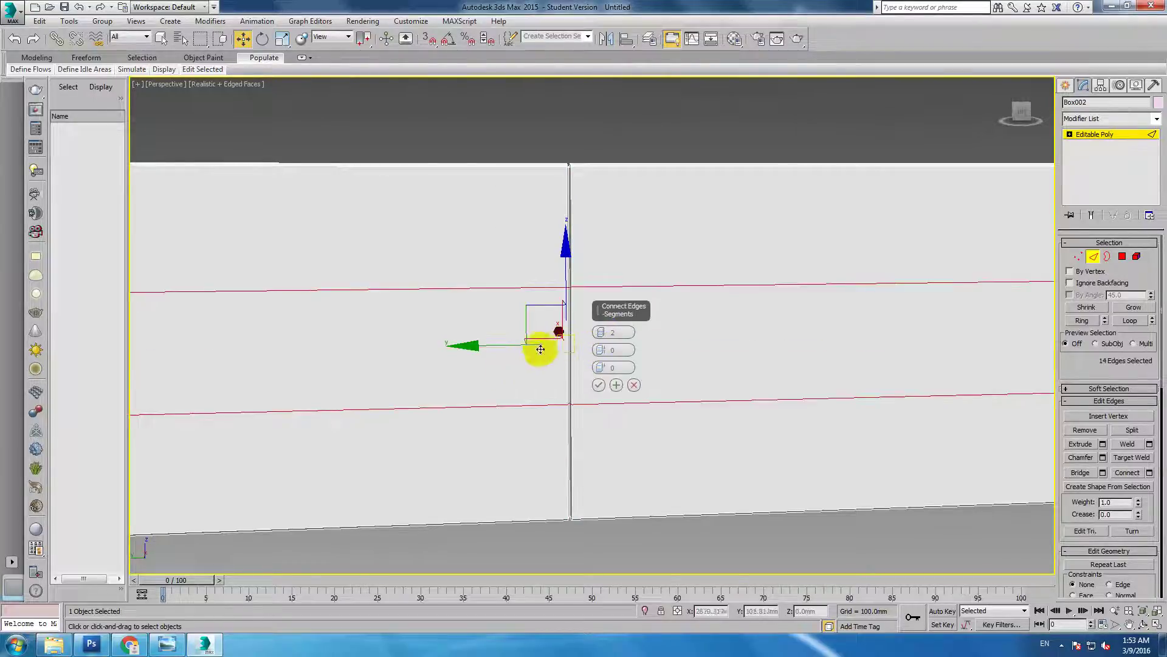
scroll(540, 349, down, 5)
scroll(600, 332, up, 1)
Step: Connect the edges with 2 segments and slide 0, adding two horizontal edge loops
drag(600, 330, 602, 318)
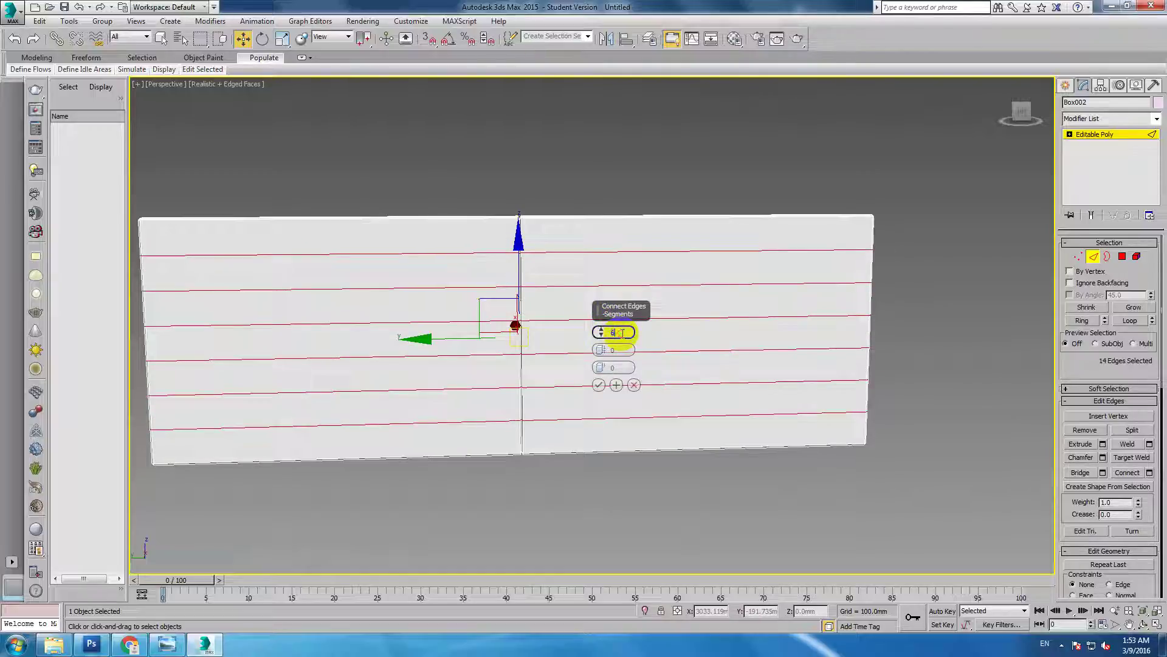
text(2)
click(600, 351)
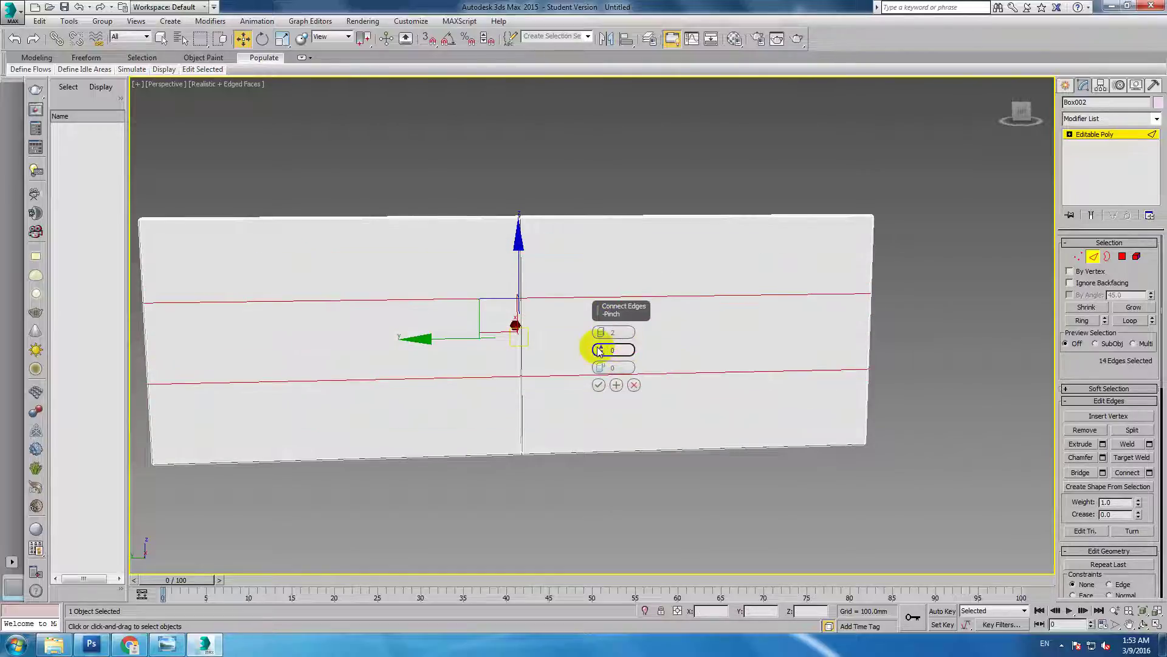
mouse_move(602, 352)
mouse_down()
mouse_move(594, 394)
mouse_move(604, 328)
mouse_move(626, 357)
mouse_up()
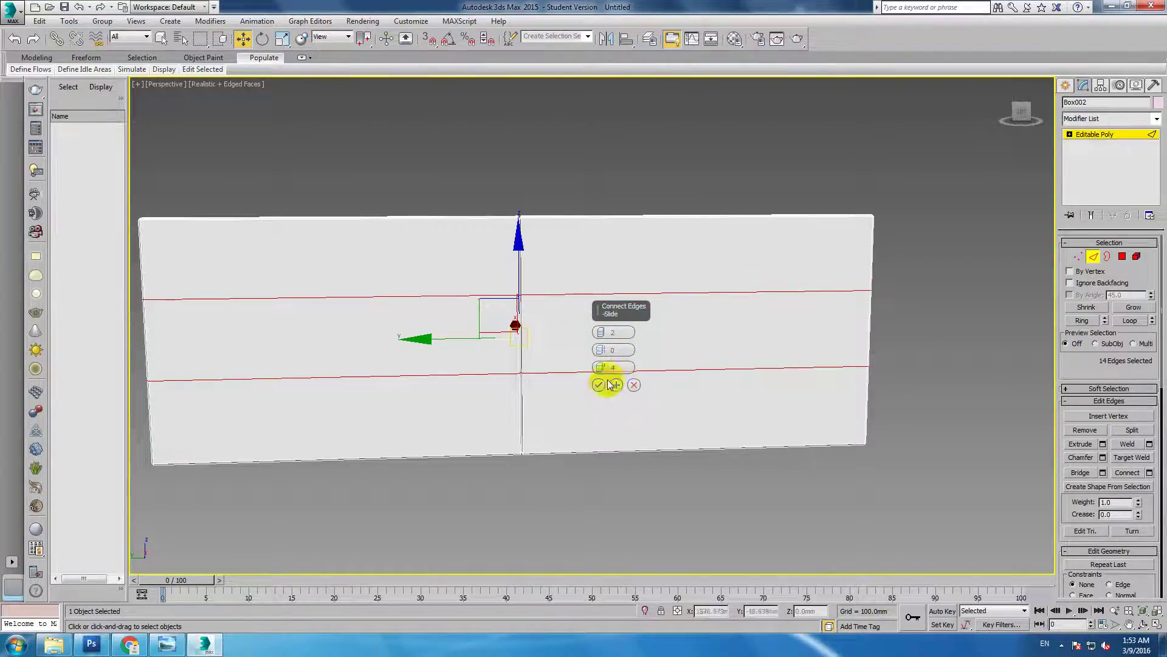
double_click(614, 367)
text(0)
key(Return)
click(599, 385)
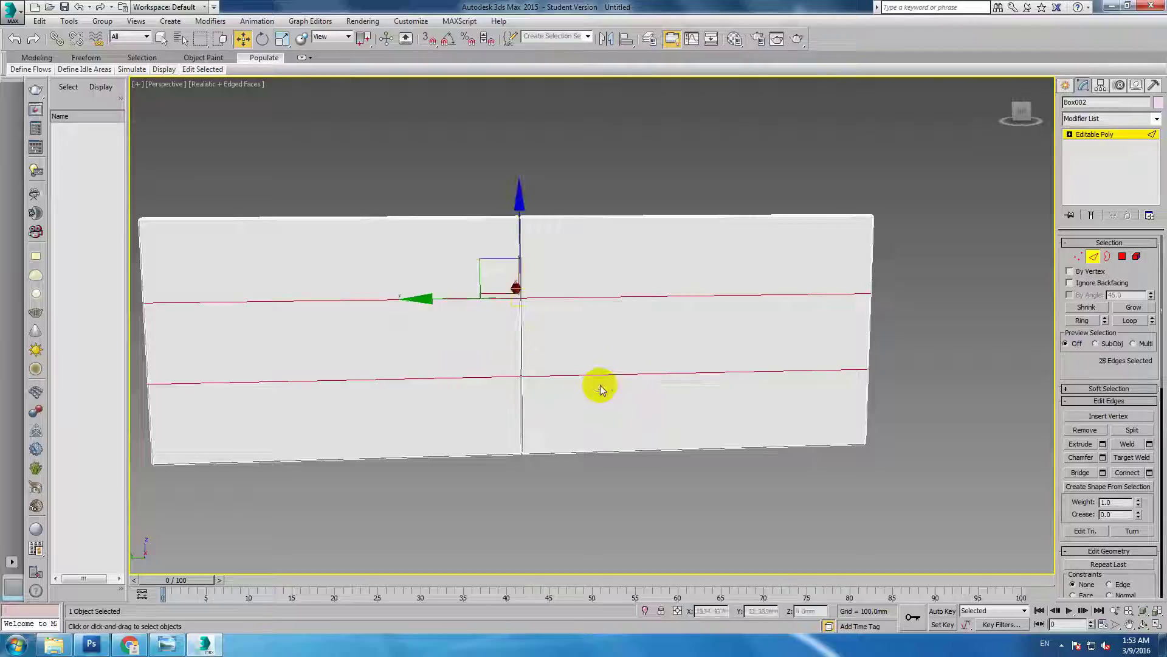
Step: Extrude the two new edges with negative height to form inward grooves
click(1103, 444)
mouse_move(659, 330)
alt+middle_down()
mouse_move(509, 367)
mouse_move(468, 331)
alt+middle_up()
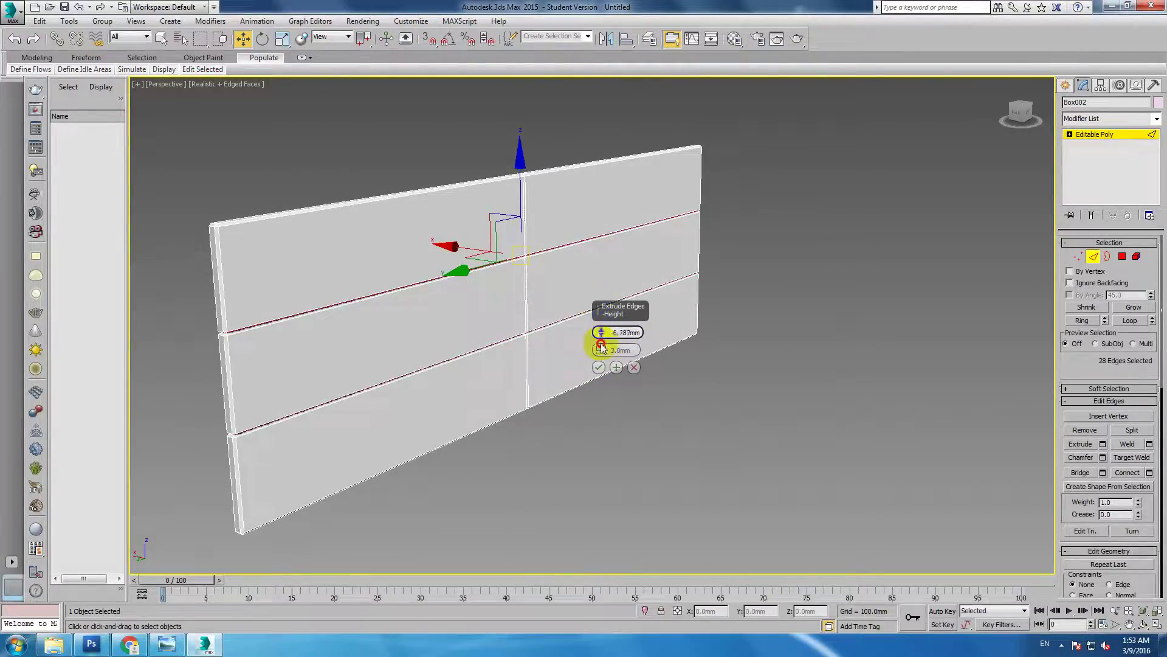
click(598, 367)
alt+middle_drag(586, 372, 596, 350)
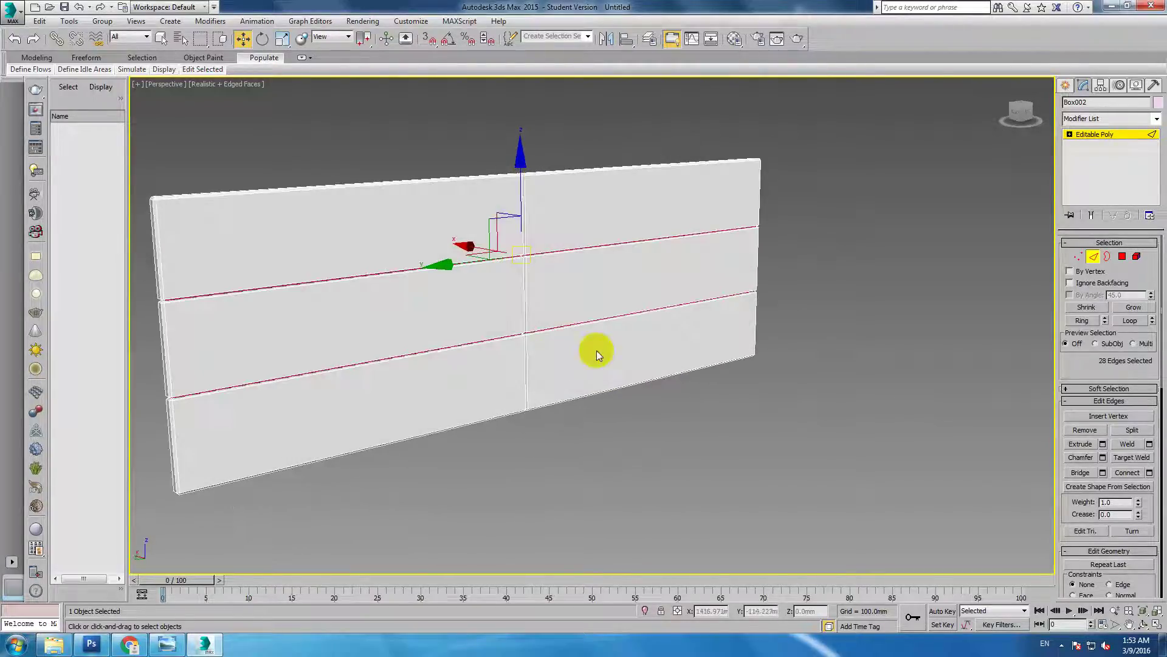
click(1091, 258)
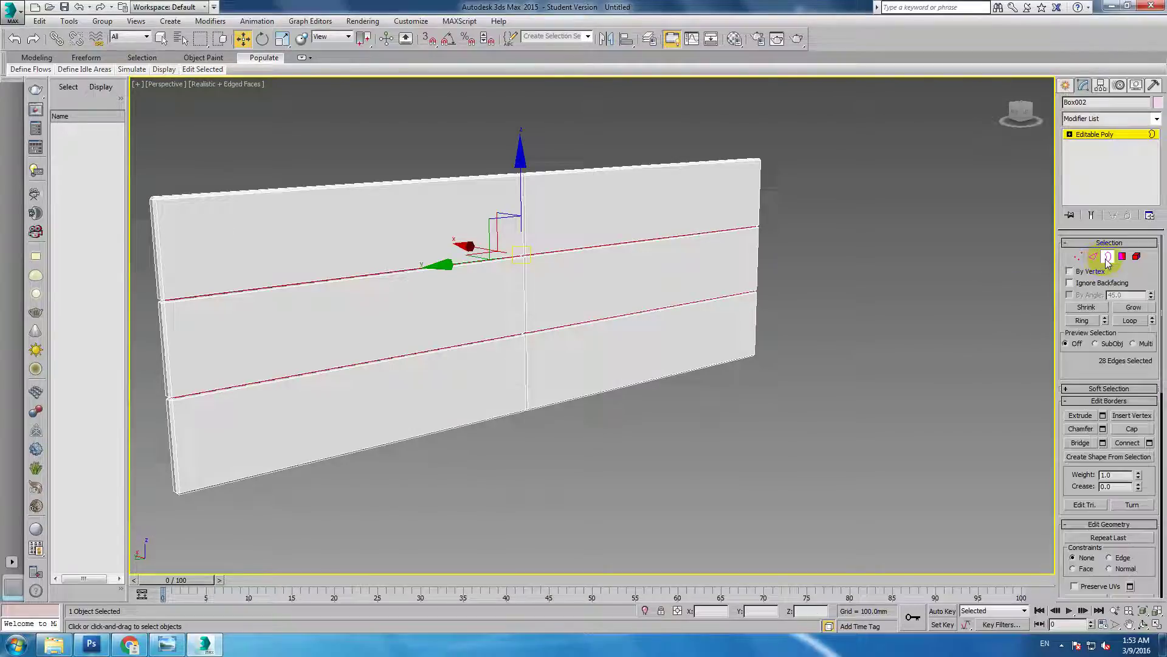
Step: Select the main dresser box and all of its edges in Edge mode
right_click(697, 268)
mouse_move(708, 231)
alt+middle_down()
mouse_move(617, 200)
mouse_move(628, 242)
mouse_move(602, 264)
alt+middle_up()
click(779, 319)
click(628, 229)
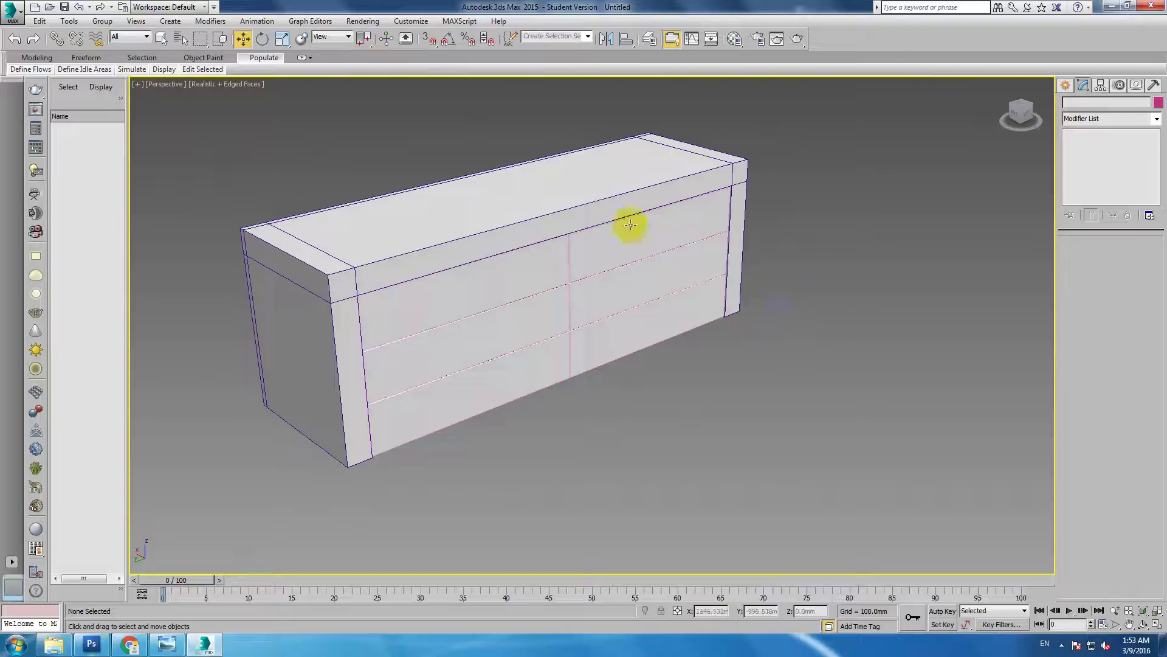
scroll(601, 207, up, 4)
click(1093, 256)
scroll(694, 265, down, 4)
drag(836, 455, 119, 64)
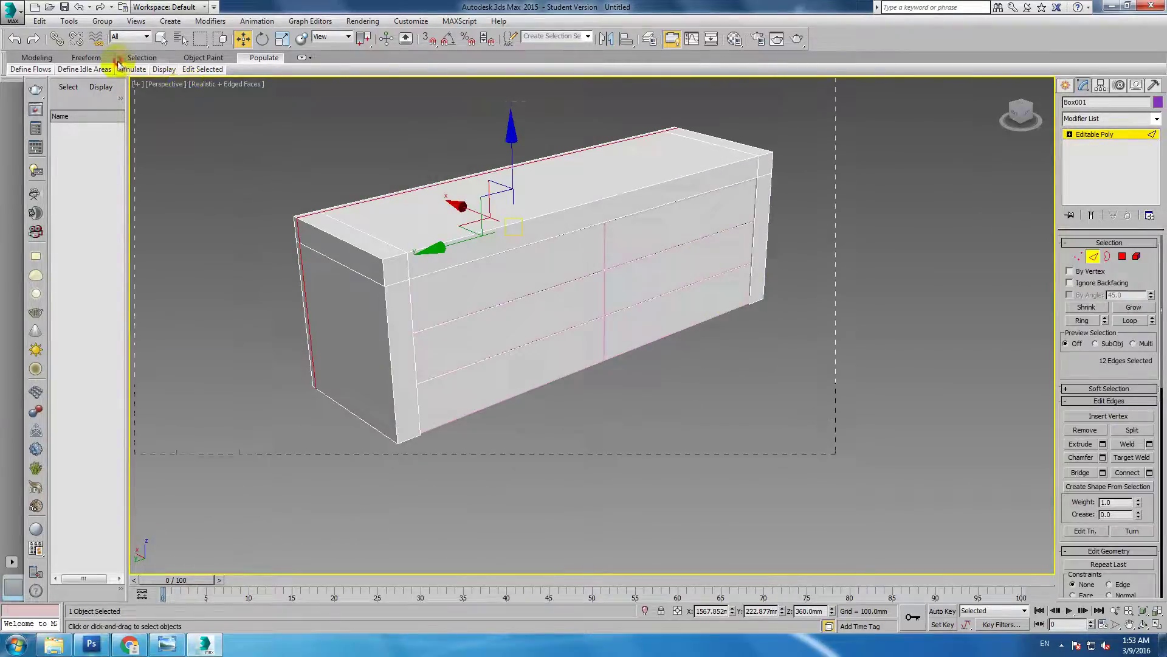
Step: Chamfer the selected dresser edges by 1.0 mm
right_click(419, 220)
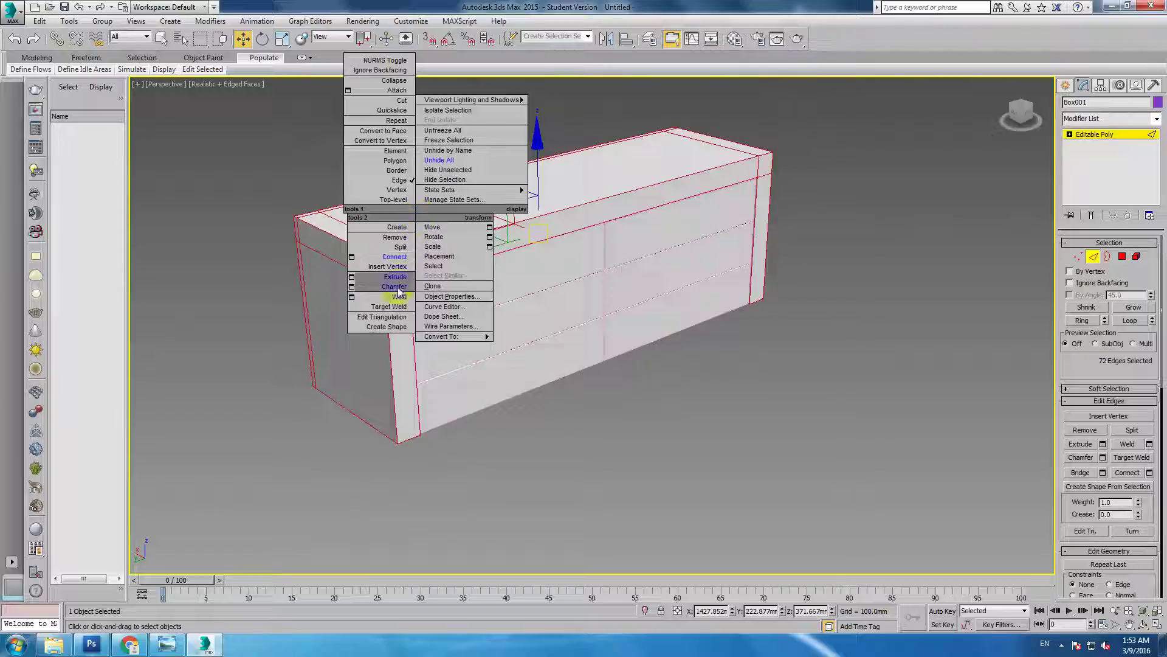
click(352, 291)
scroll(477, 317, up, 2)
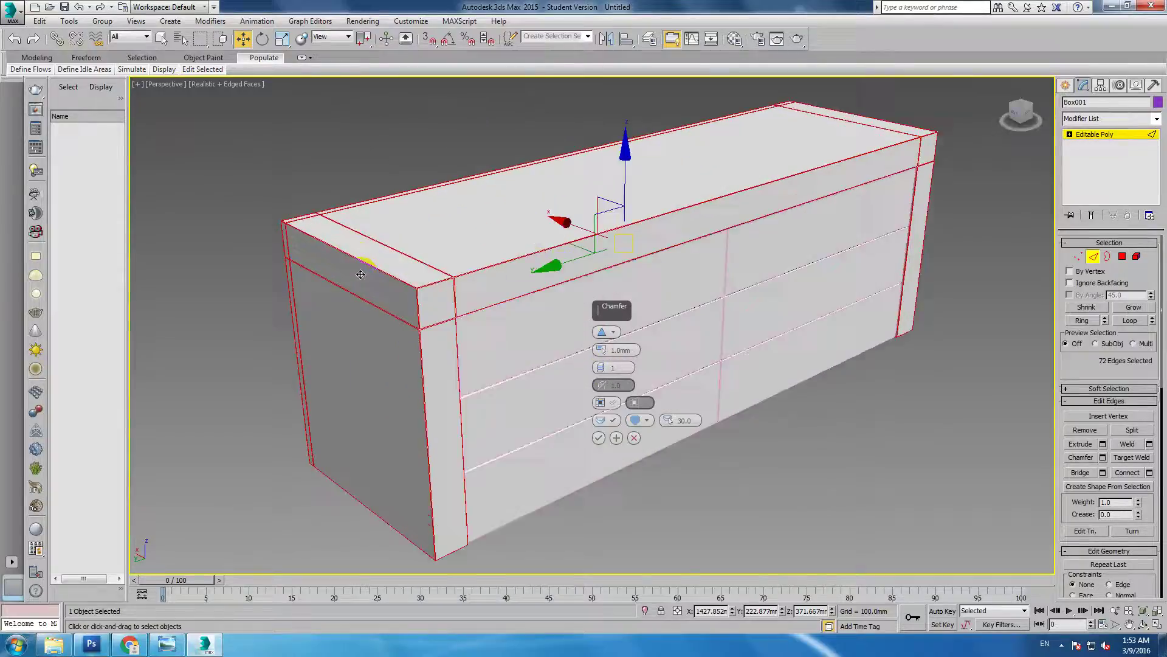
scroll(409, 291, up, 3)
scroll(409, 292, up, 2)
drag(601, 351, 600, 344)
click(599, 437)
Step: Exit Edge mode, deselect the dresser, and shift the view so it sits left
click(1093, 256)
scroll(1016, 318, down, 3)
click(945, 362)
scroll(757, 282, down, 3)
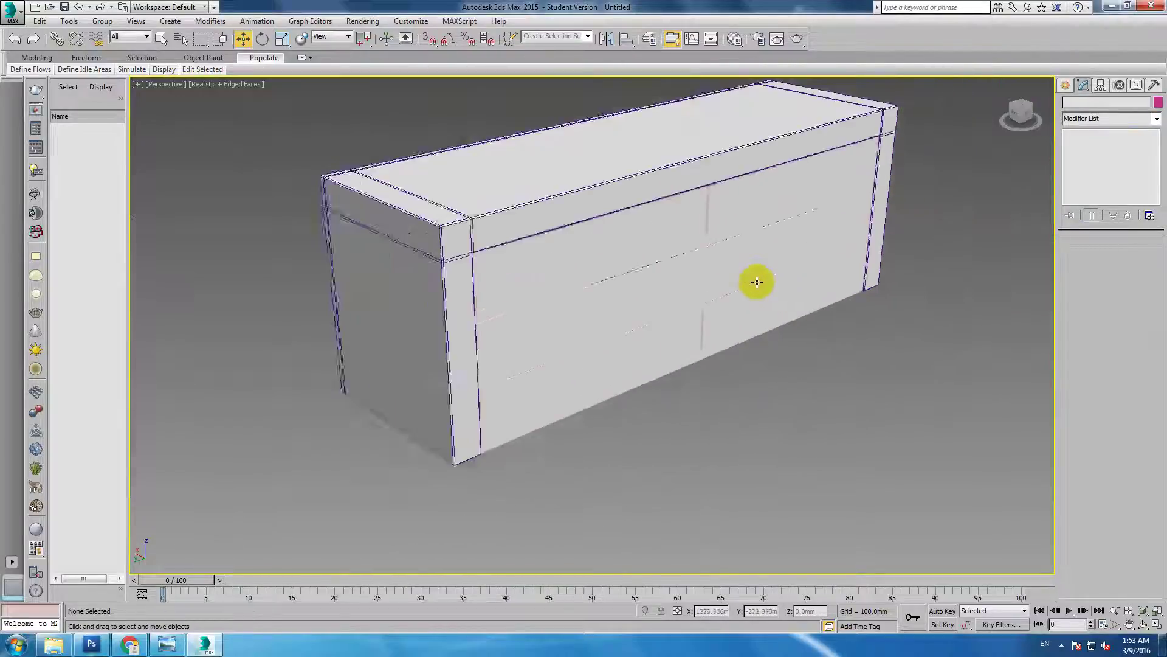
scroll(756, 282, down, 2)
middle_drag(985, 138, 777, 200)
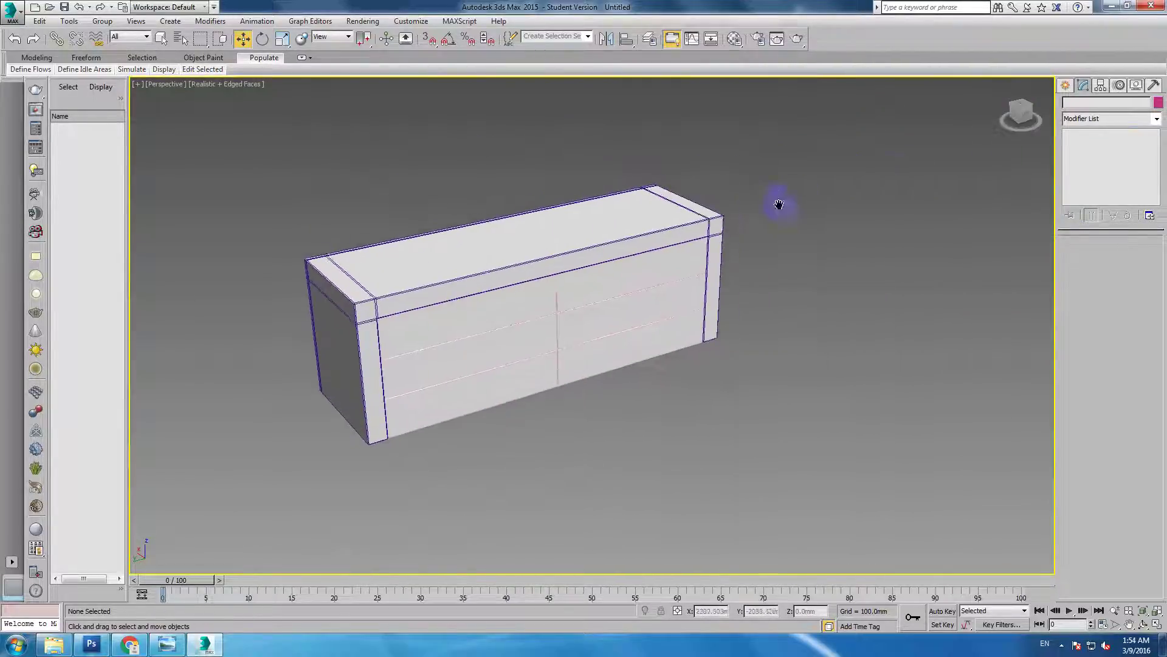
Step: Draw a flat standard-primitive box in front of the dresser
click(1064, 87)
click(1086, 162)
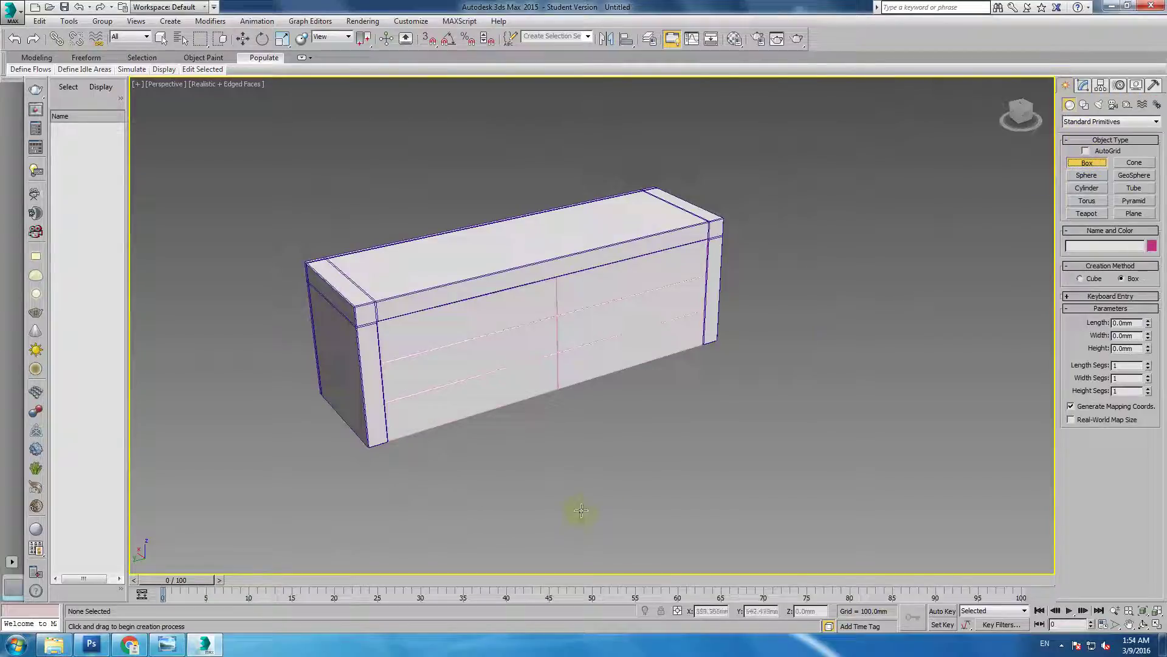
drag(581, 511, 765, 320)
click(765, 317)
key(w)
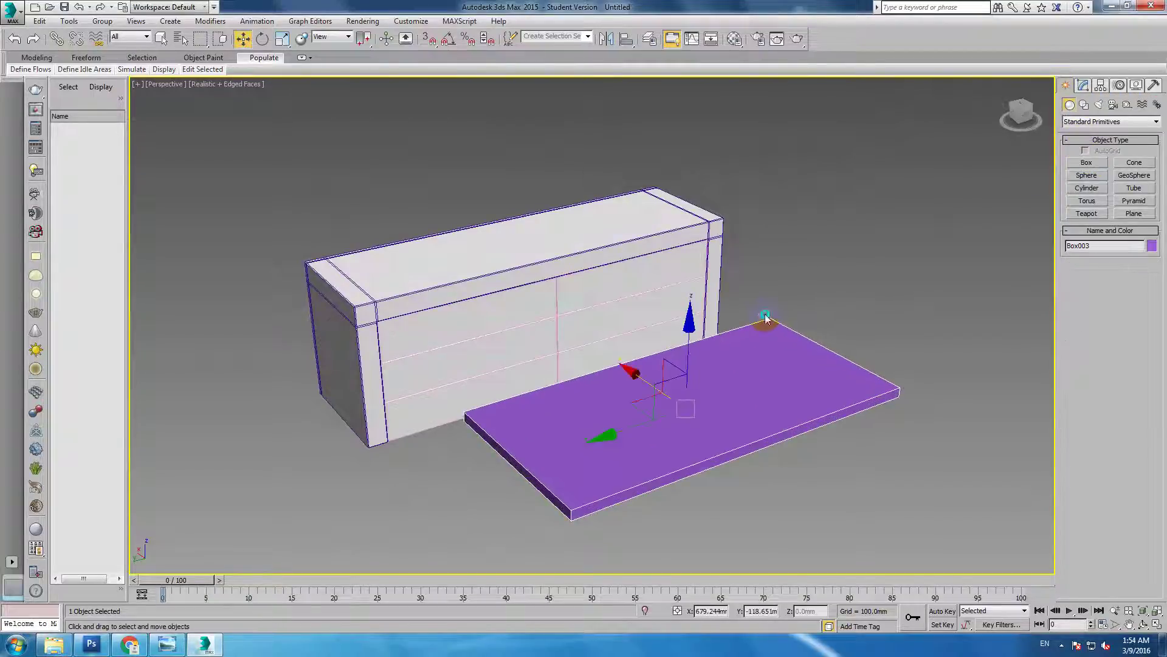
Step: Set the new box to height 50, width 550 and length 1600 mm
click(1082, 85)
click(1129, 283)
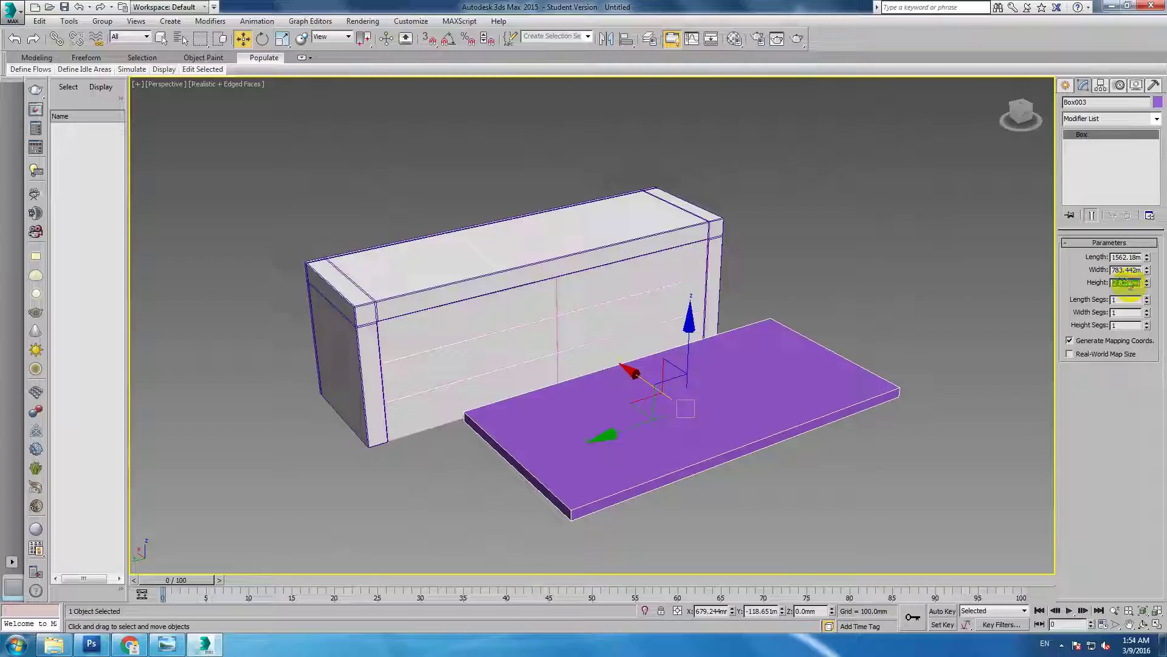
key(Return)
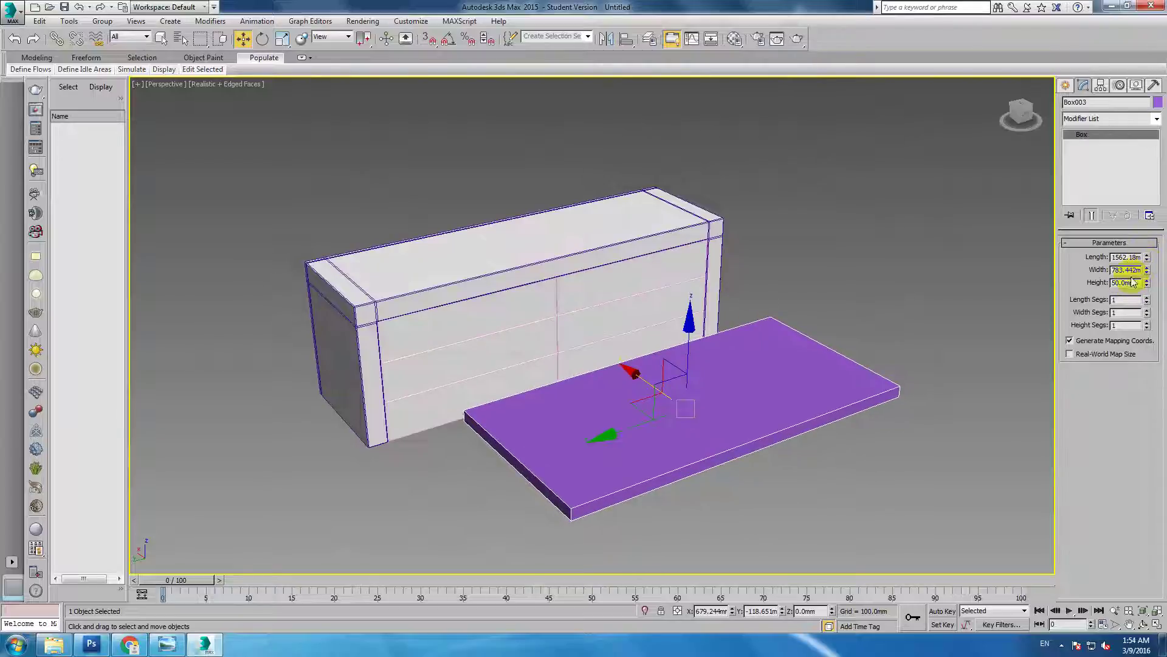
text(550)
key(Return)
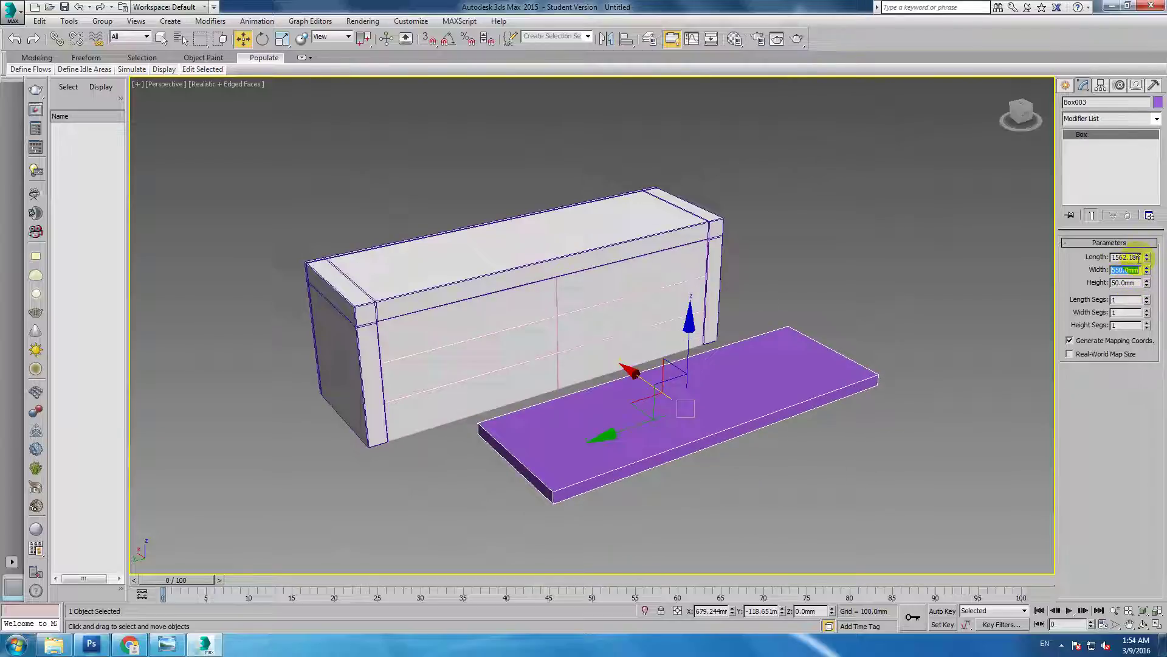
text(1600)
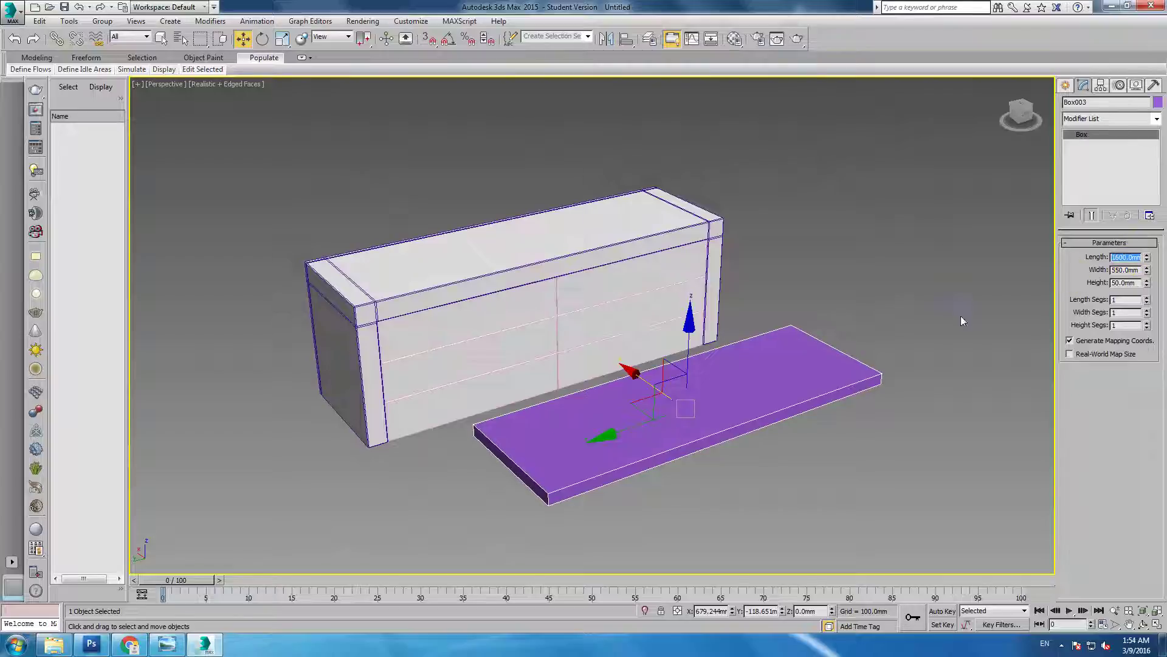
key(Return)
Step: Align the flat box centre-to-centre with the dresser body on X and Y
click(628, 41)
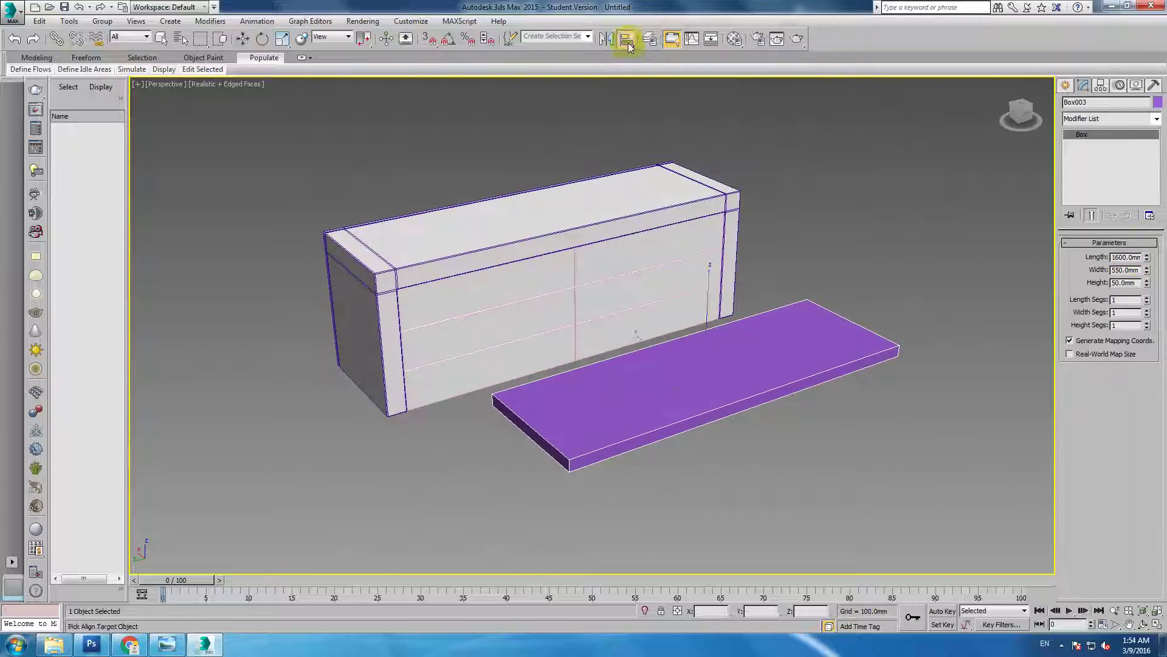
click(392, 361)
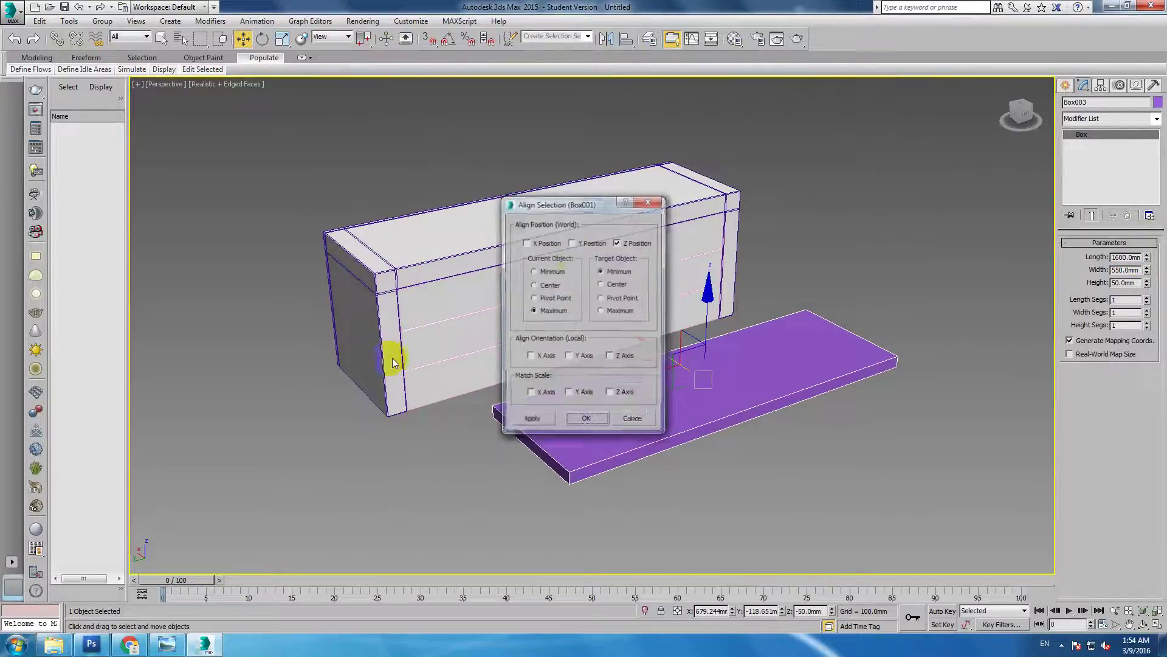
click(584, 243)
click(626, 243)
click(535, 243)
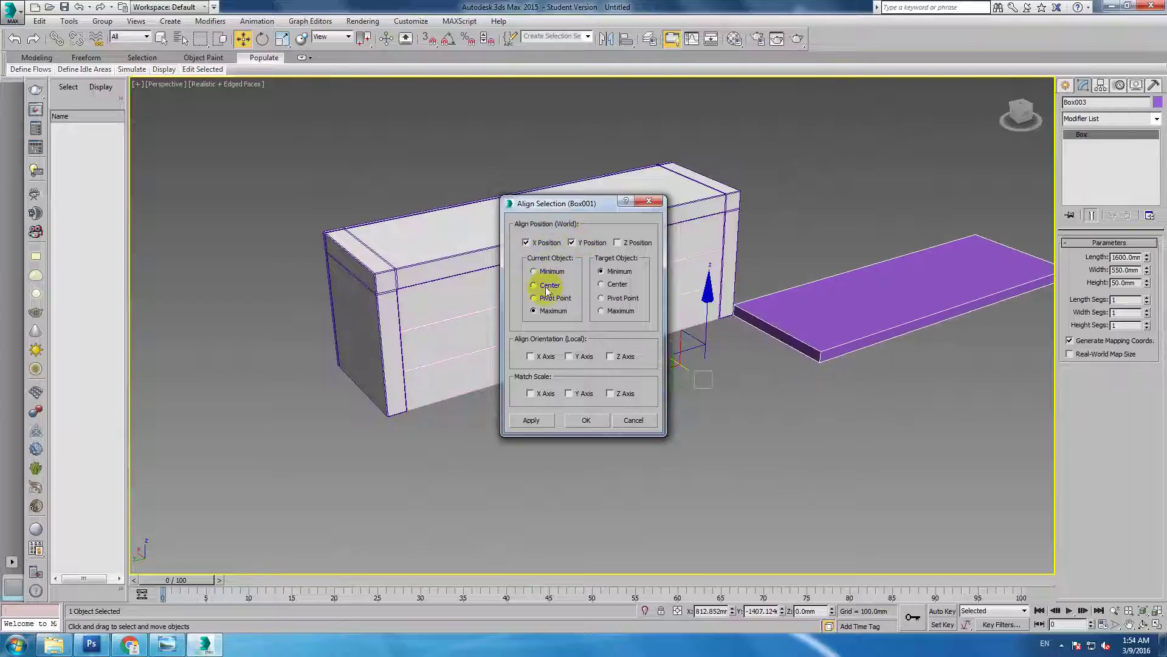
click(546, 290)
click(607, 284)
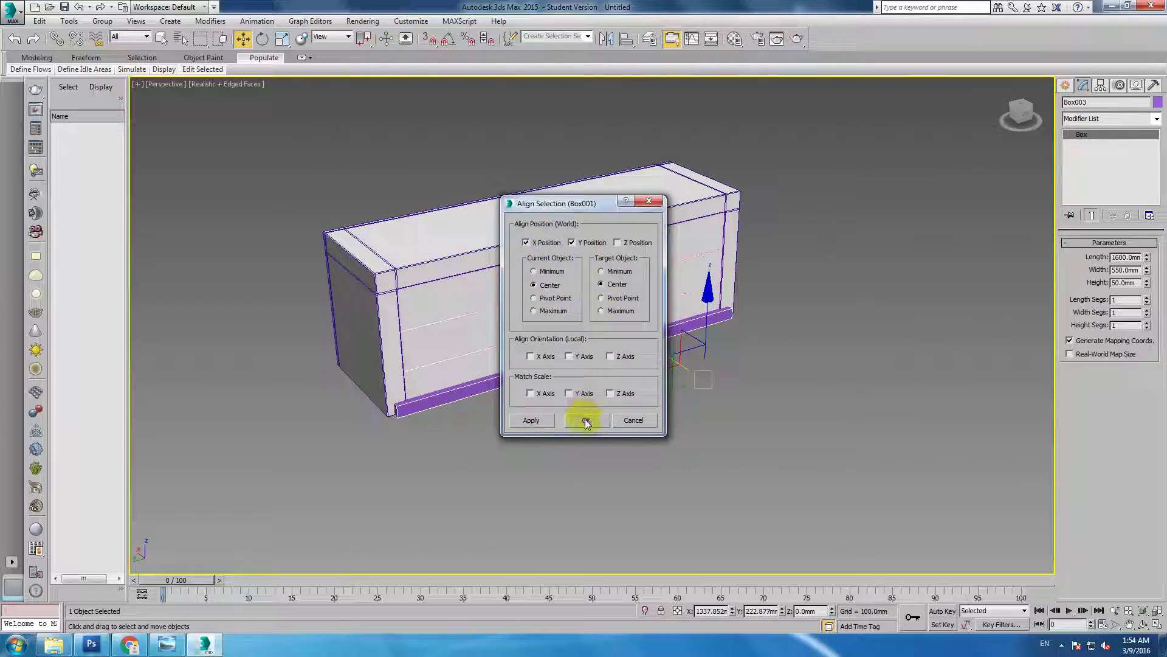
click(530, 420)
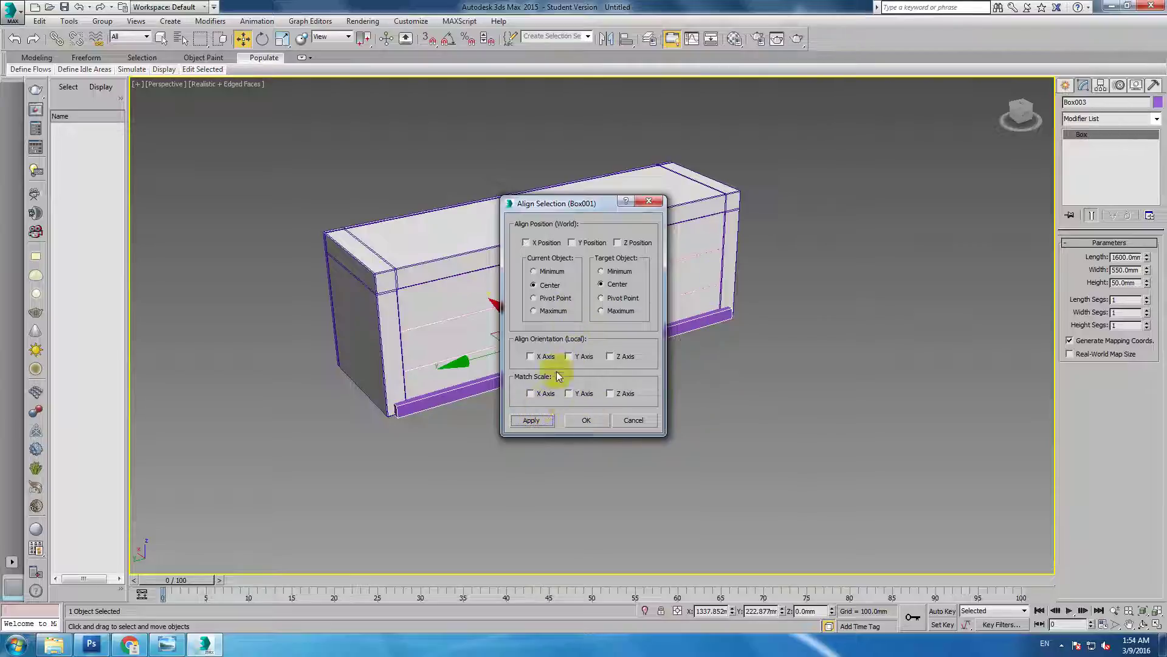
Step: Align the box's top to the dresser's bottom and lengthen it to 1700 mm
click(618, 242)
click(534, 310)
click(601, 271)
click(588, 422)
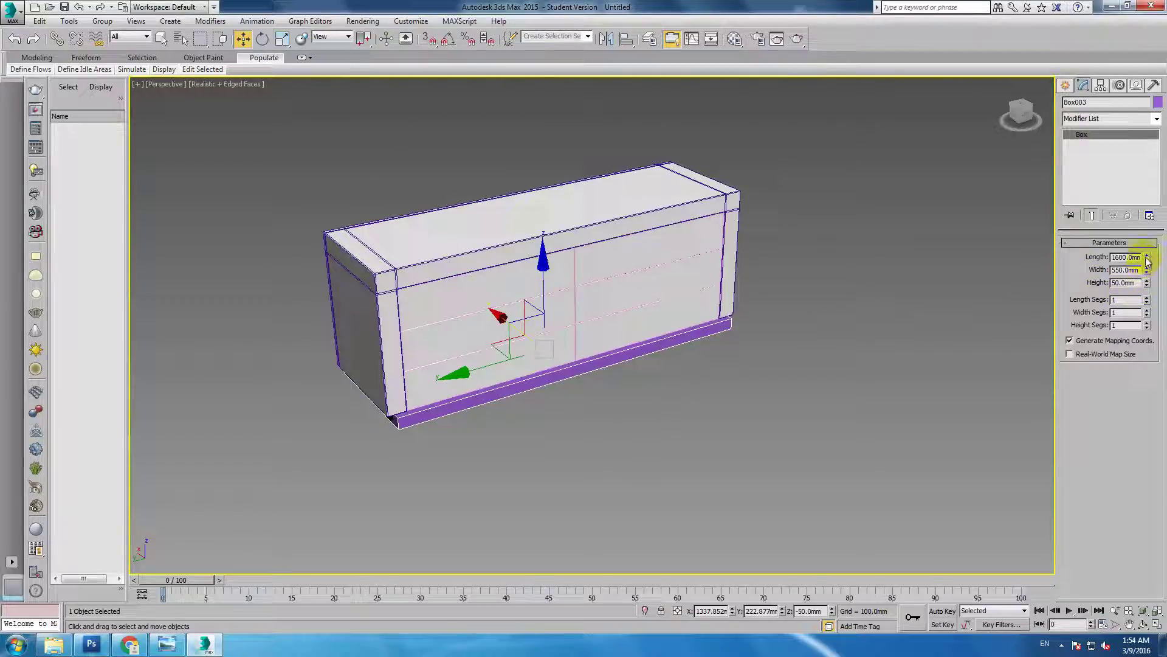
drag(1148, 258, 1146, 251)
text(1700)
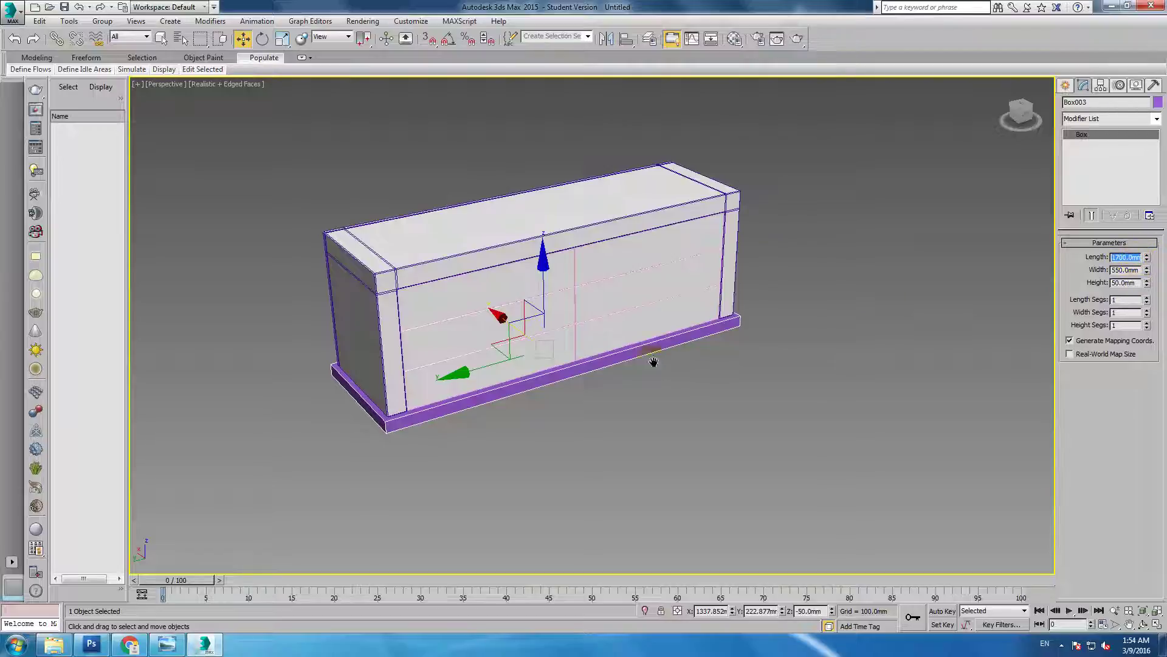
click(573, 346)
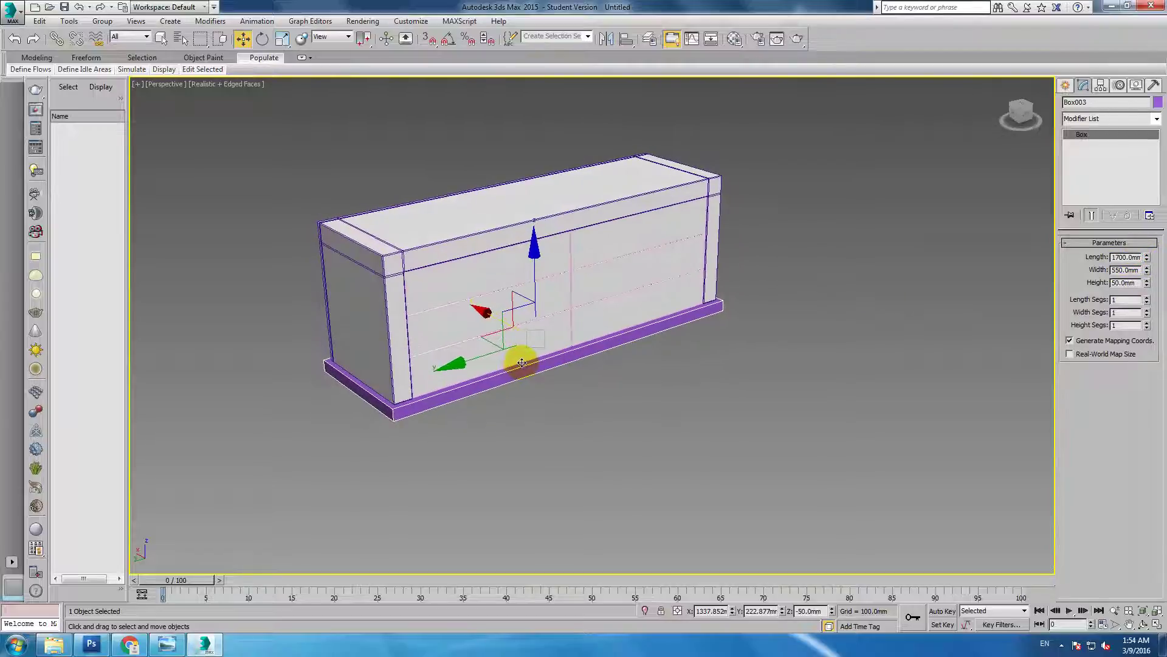
Step: Assign the white material to the plinth and convert it to Editable Poly
key(m)
click(90, 232)
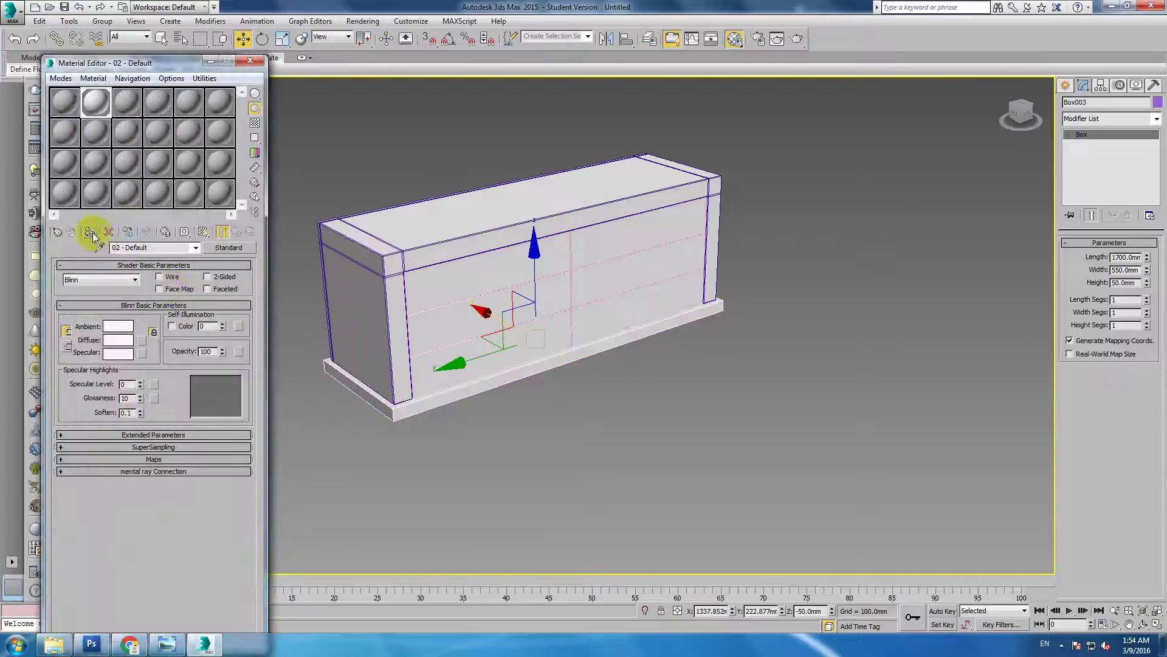
click(250, 61)
right_click(437, 401)
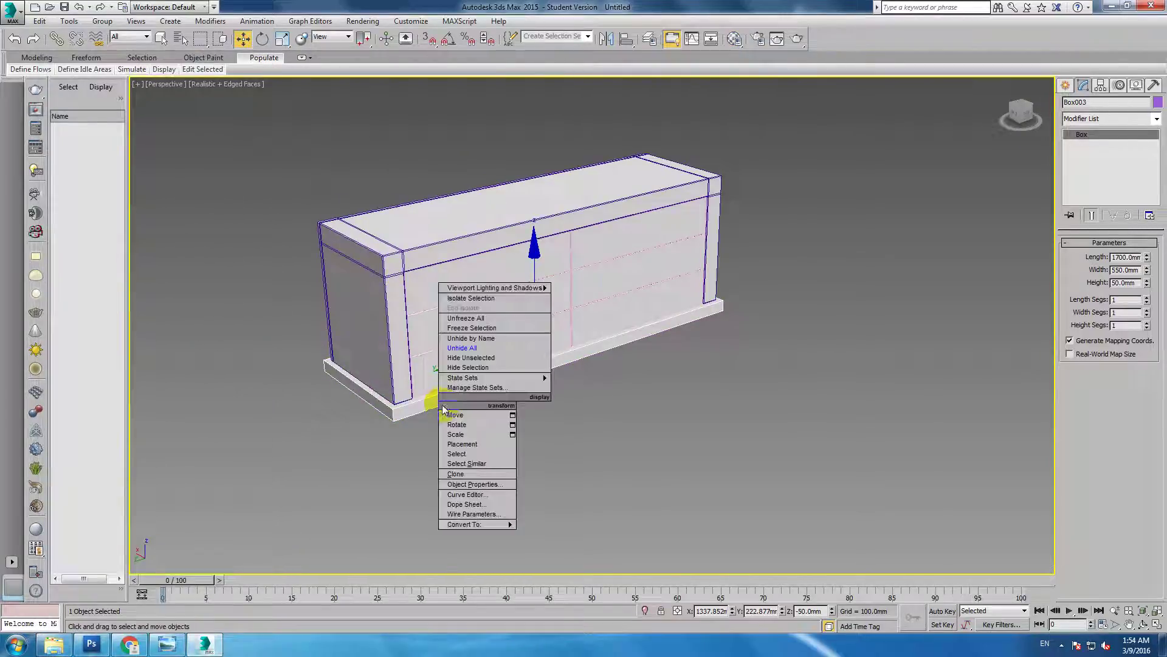
click(559, 528)
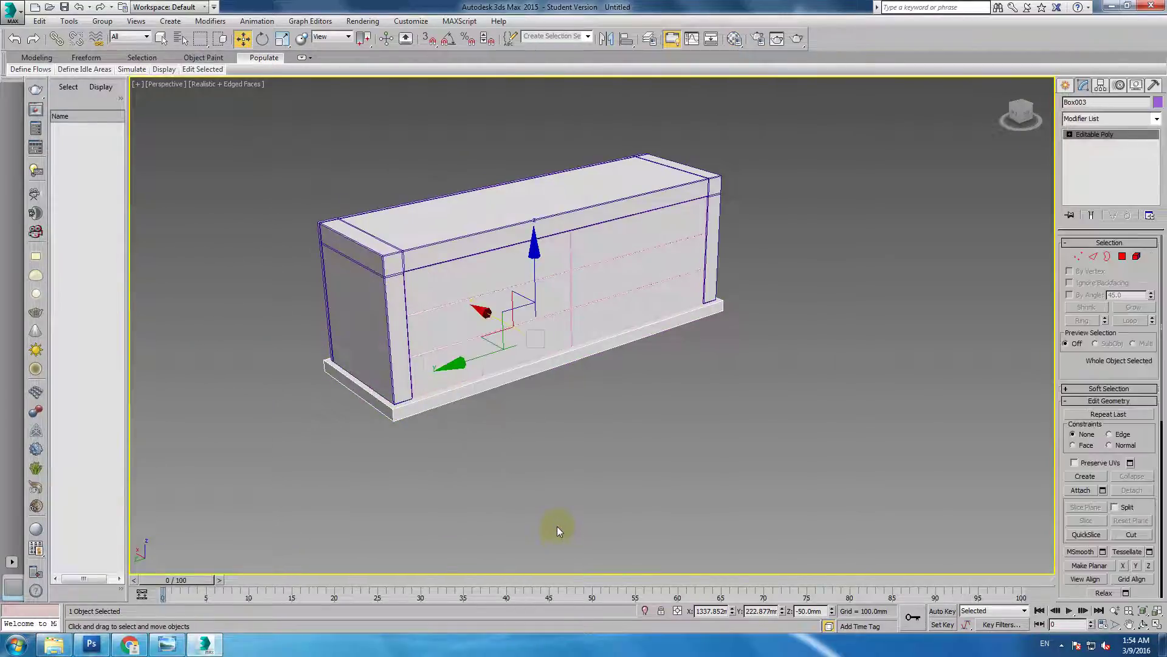
Step: Chamfer all twelve plinth edges by about 2.417 mm
click(1093, 256)
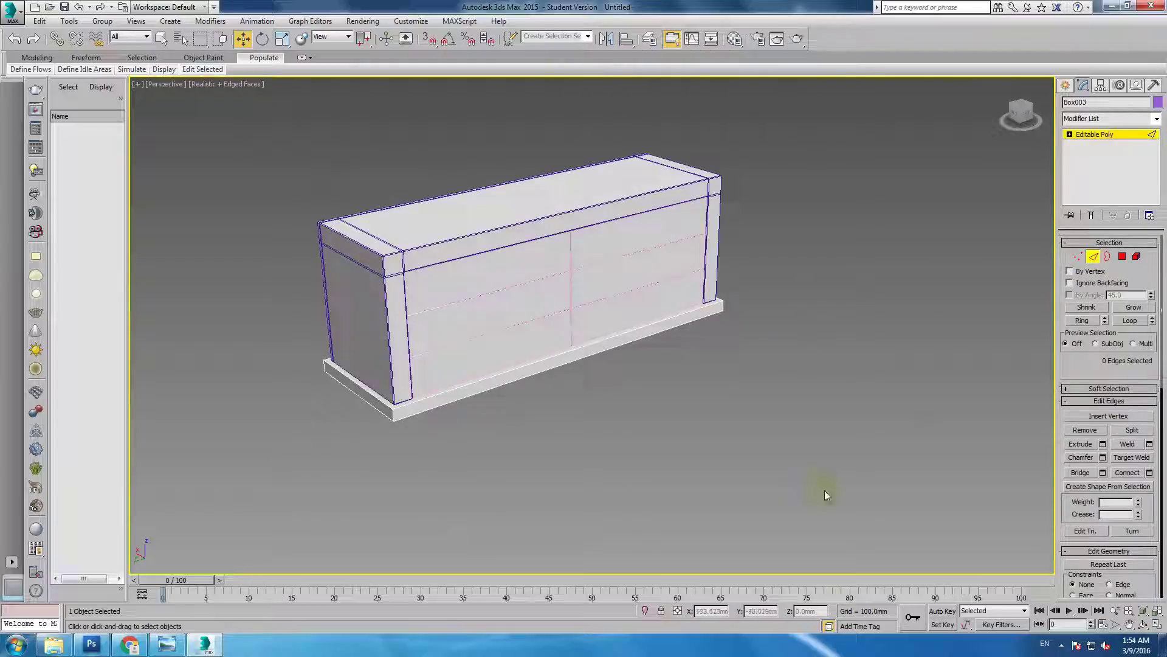
drag(201, 173, 203, 174)
right_click(494, 334)
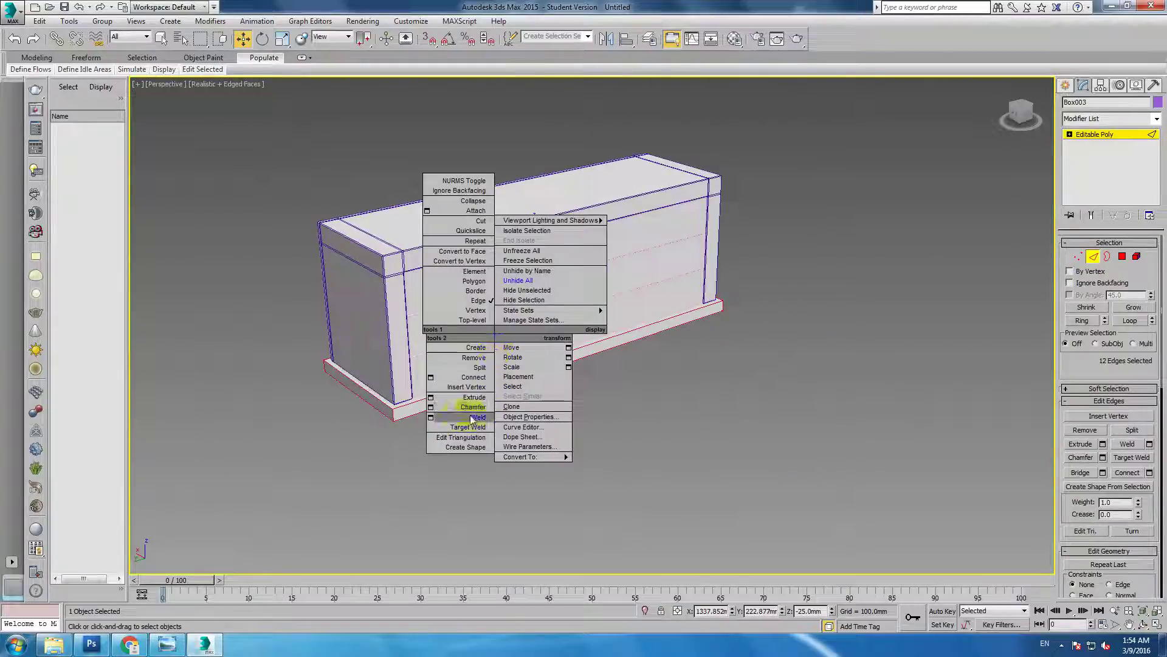
click(431, 406)
drag(602, 350, 601, 325)
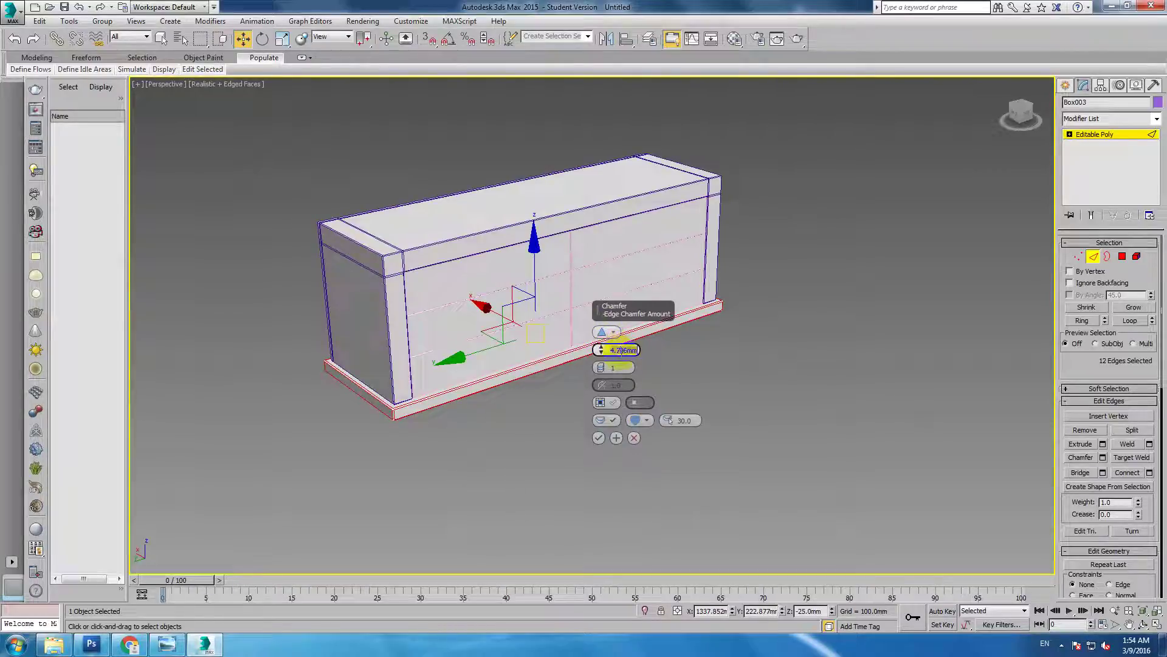
click(598, 439)
Step: Clear the edge selection, select all three dresser pieces, and exit Edge mode
click(602, 407)
drag(521, 242, 867, 403)
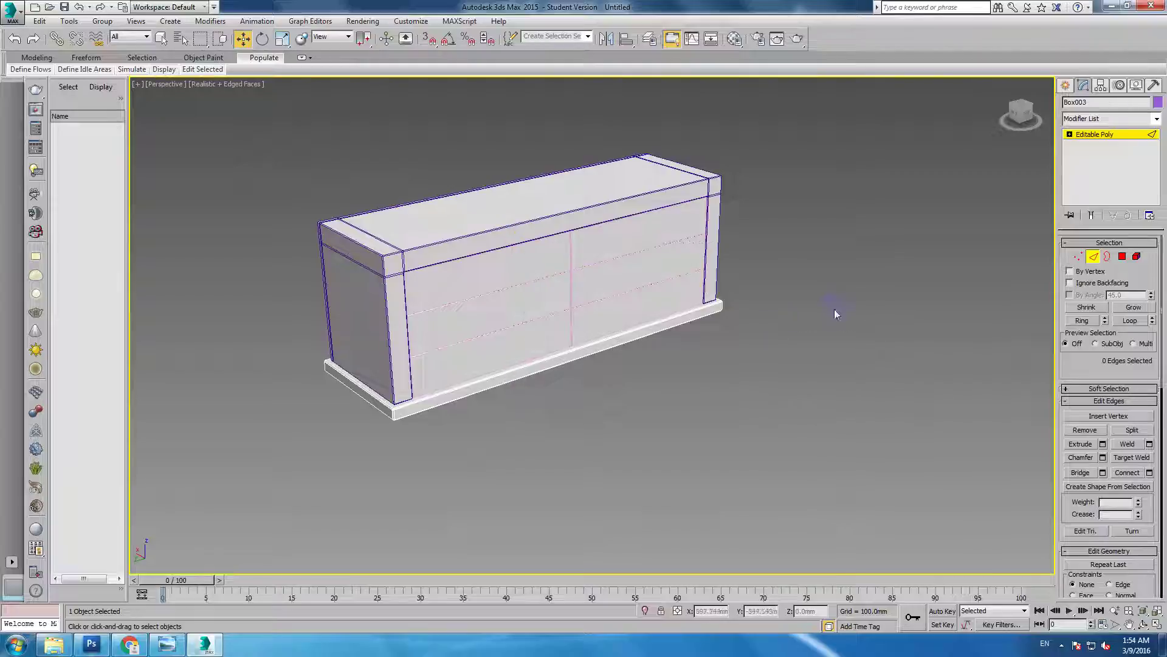
click(1092, 258)
Step: Give all three dresser pieces a black object colour and turn off edged faces
drag(246, 178, 249, 173)
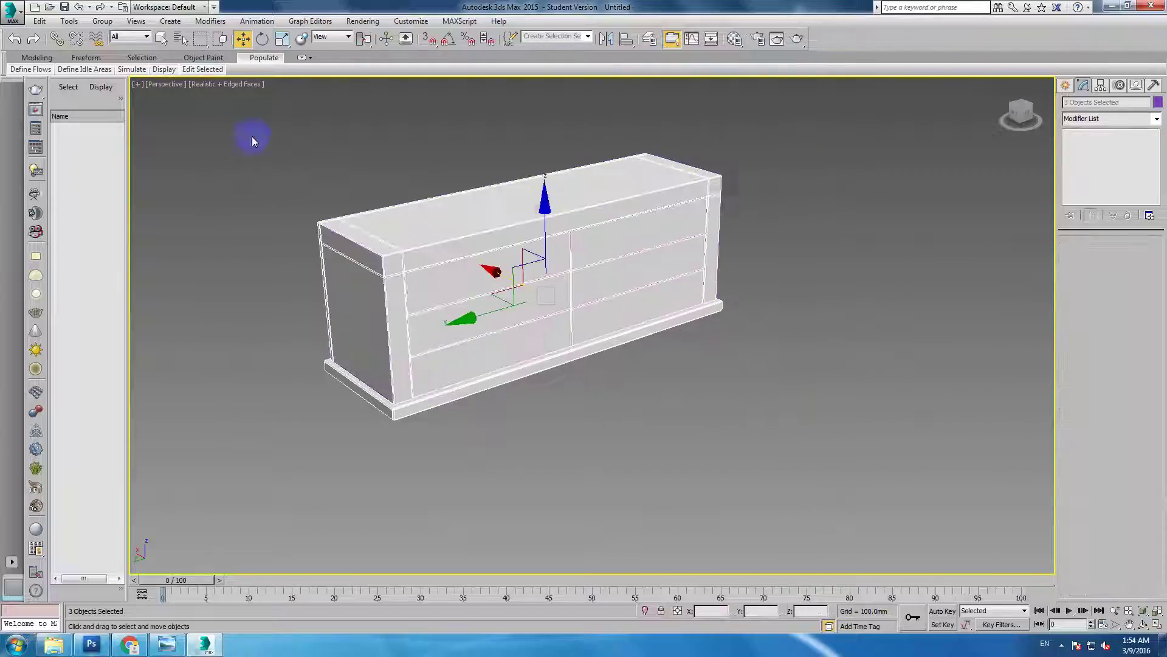
click(1158, 103)
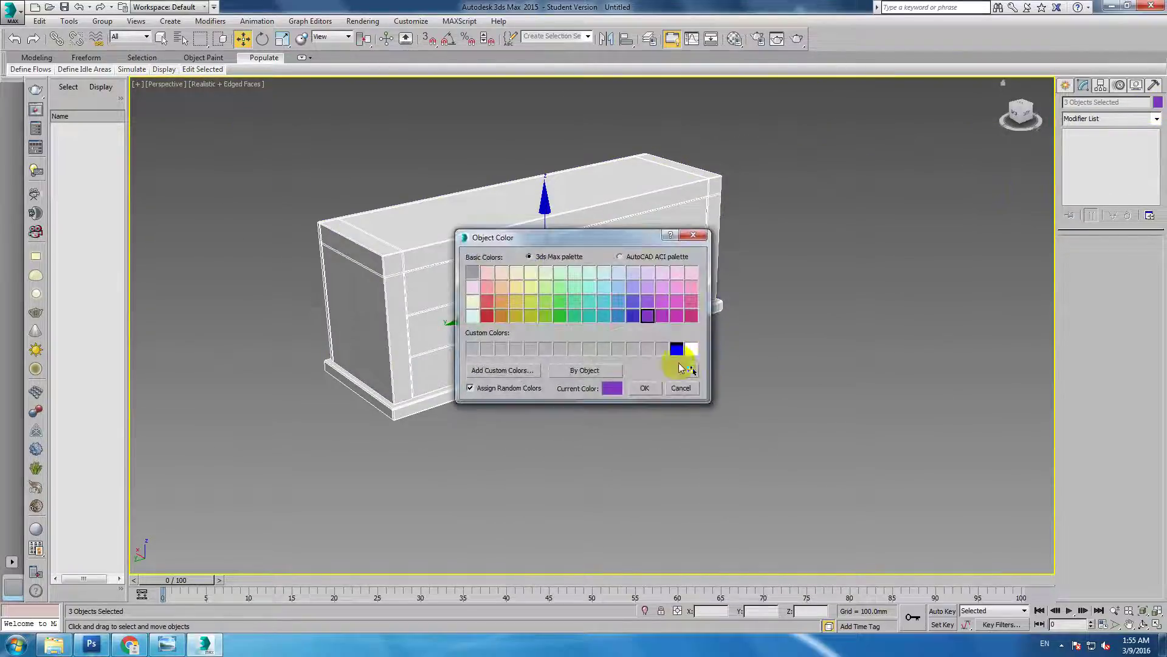
click(646, 388)
click(747, 395)
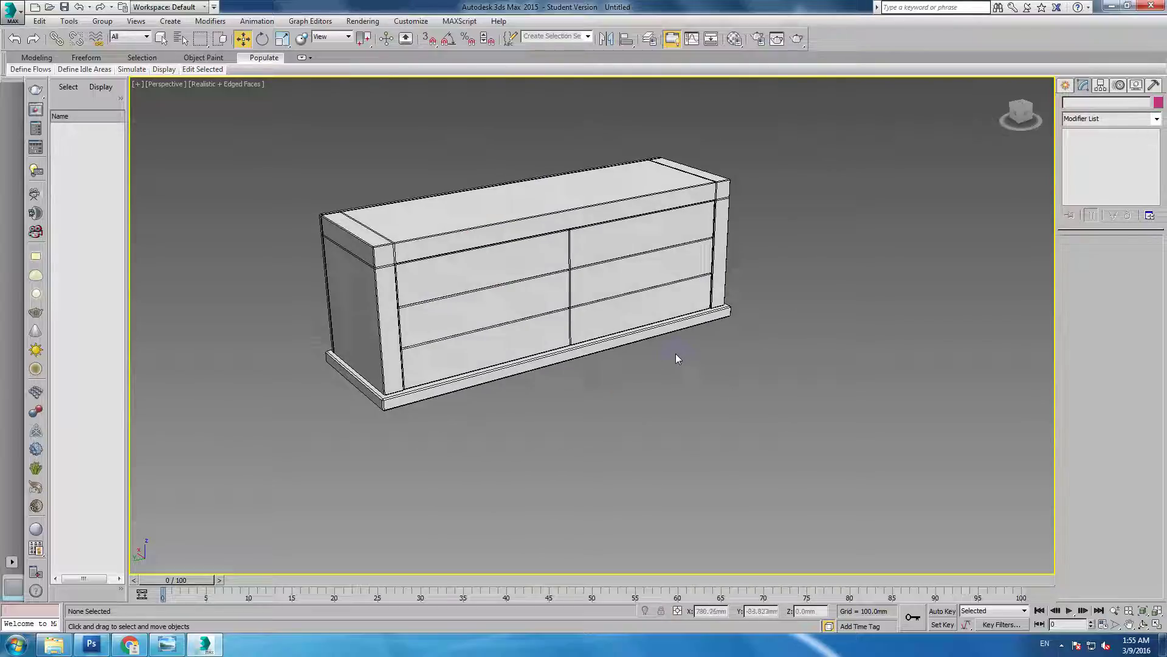
key(F4)
Step: Orbit the dresser, compare it with the reference photo, and reselect the box
alt+middle_drag(601, 332, 608, 331)
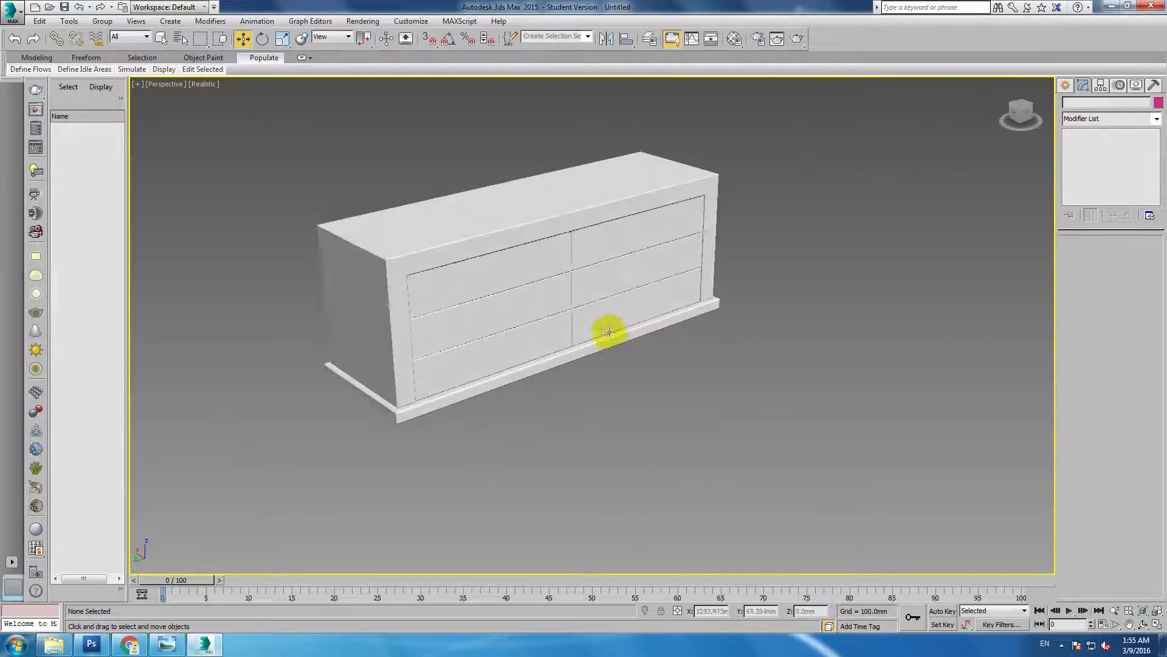
click(169, 648)
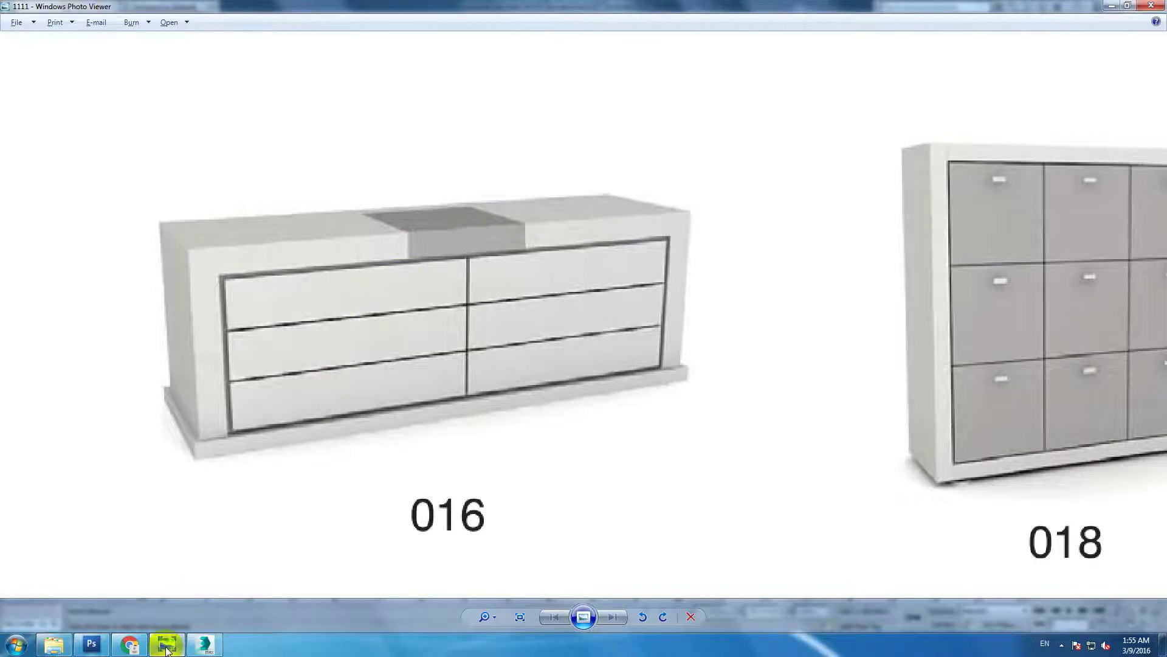
click(168, 648)
click(552, 203)
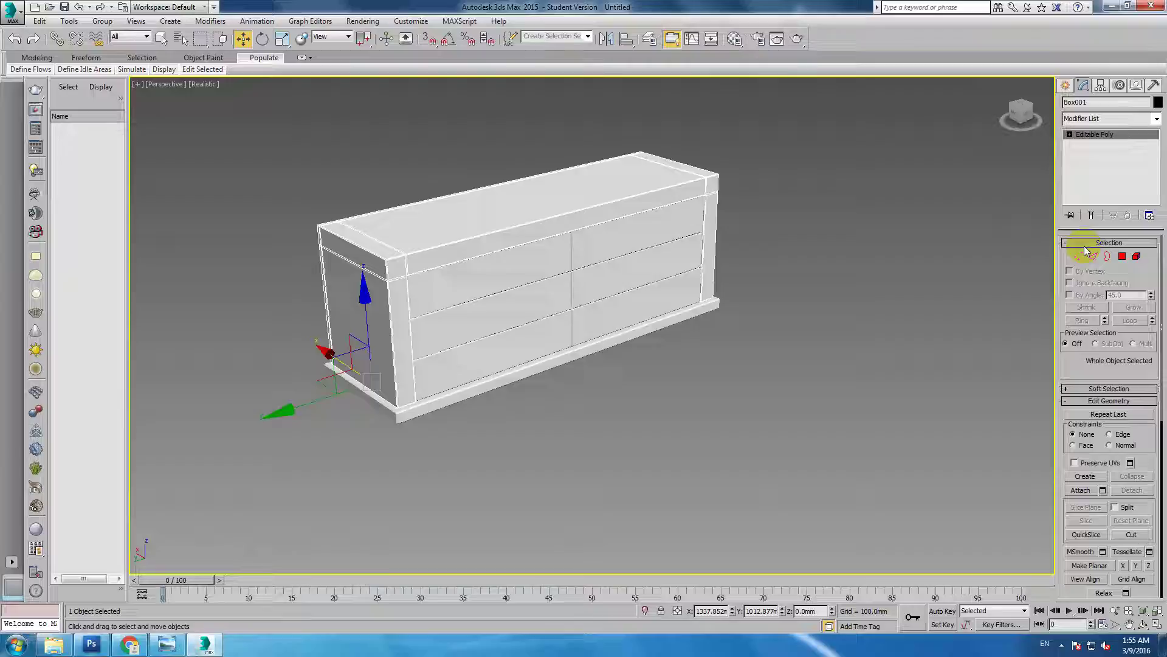
Step: Select the box's top front edge and extend it into an edge ring
click(1101, 259)
click(594, 222)
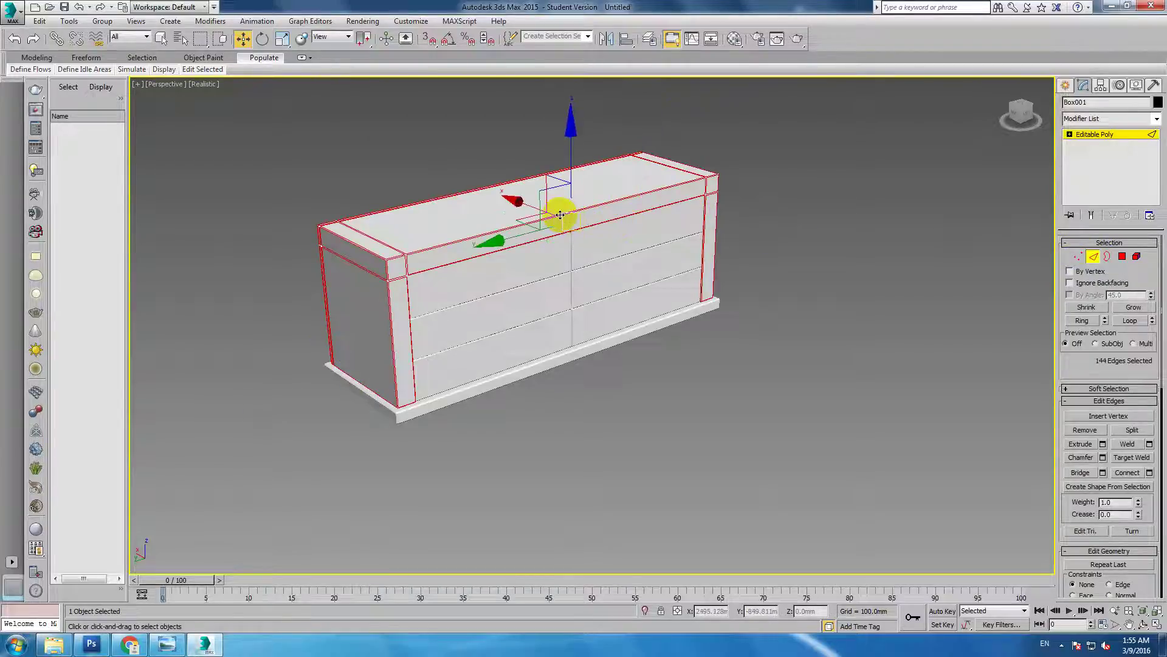
click(558, 212)
key(F3)
click(1081, 321)
key(F3)
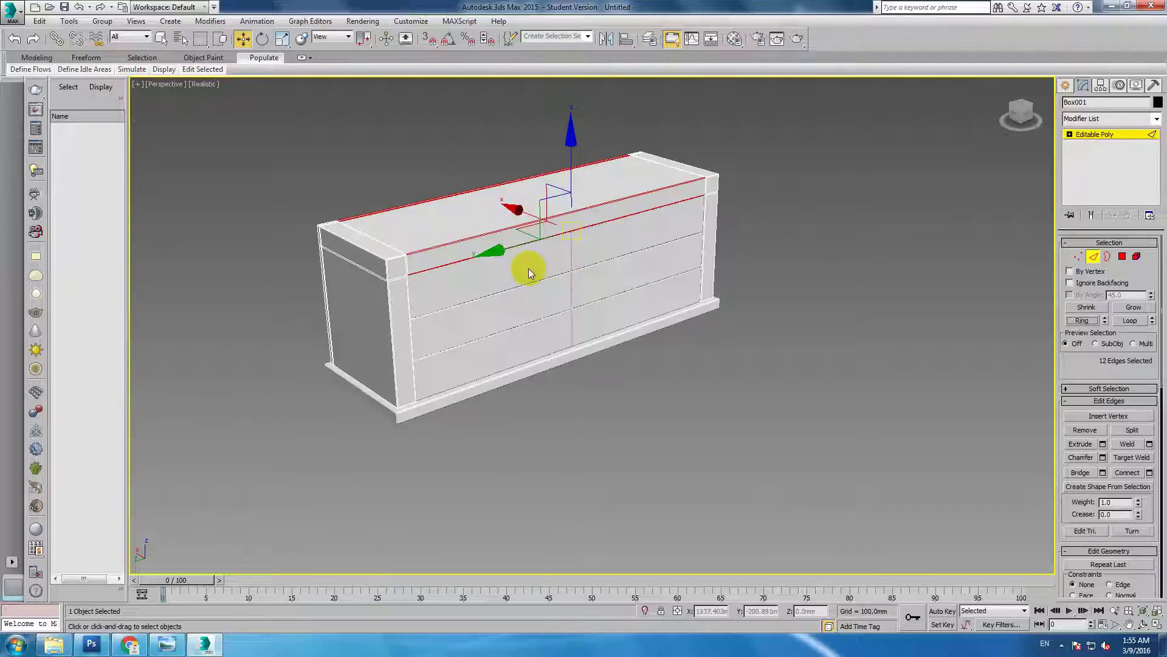
Step: Connect the ring with 2 segments spaced around the centre of the top
right_click(527, 267)
click(462, 310)
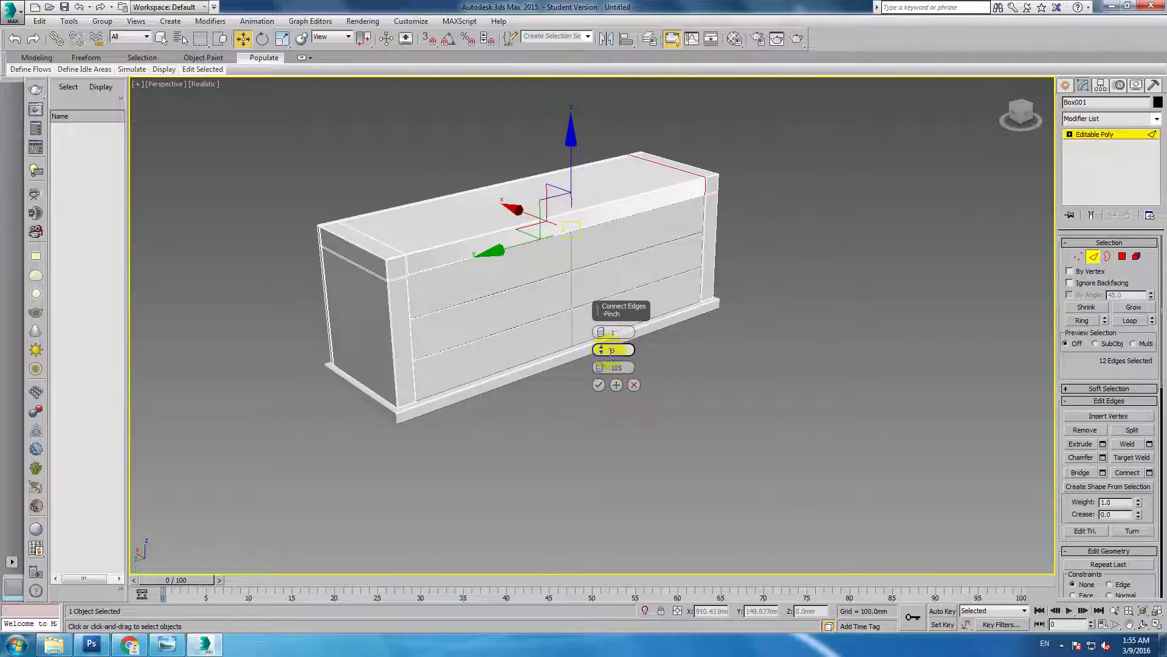
drag(603, 369, 599, 478)
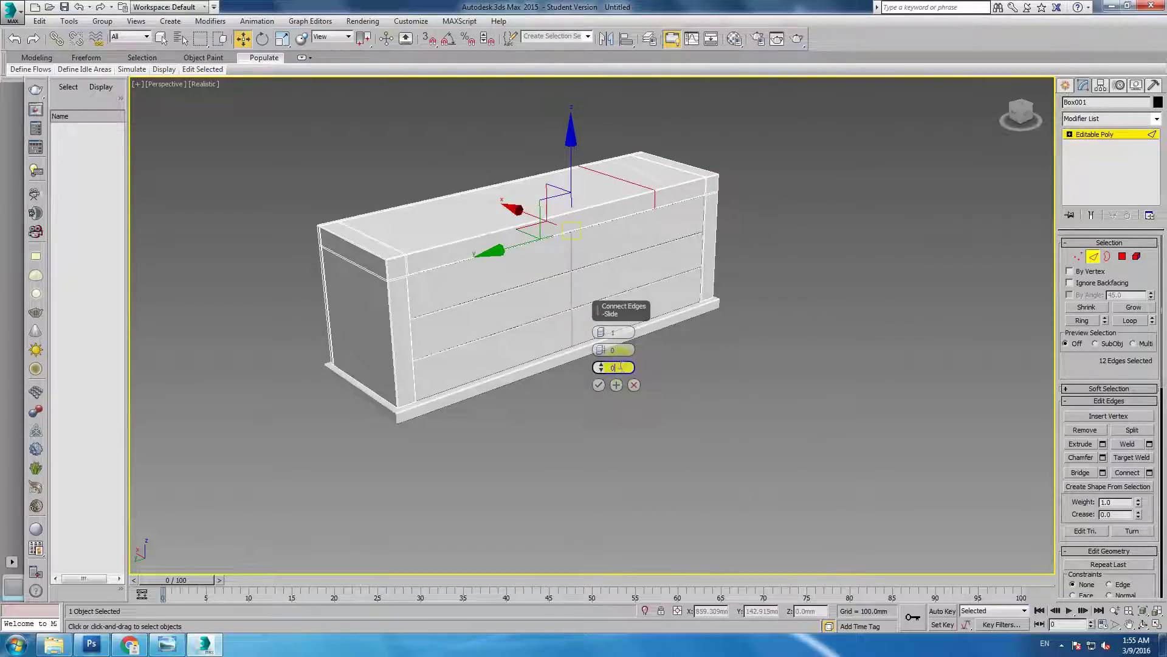
click(601, 329)
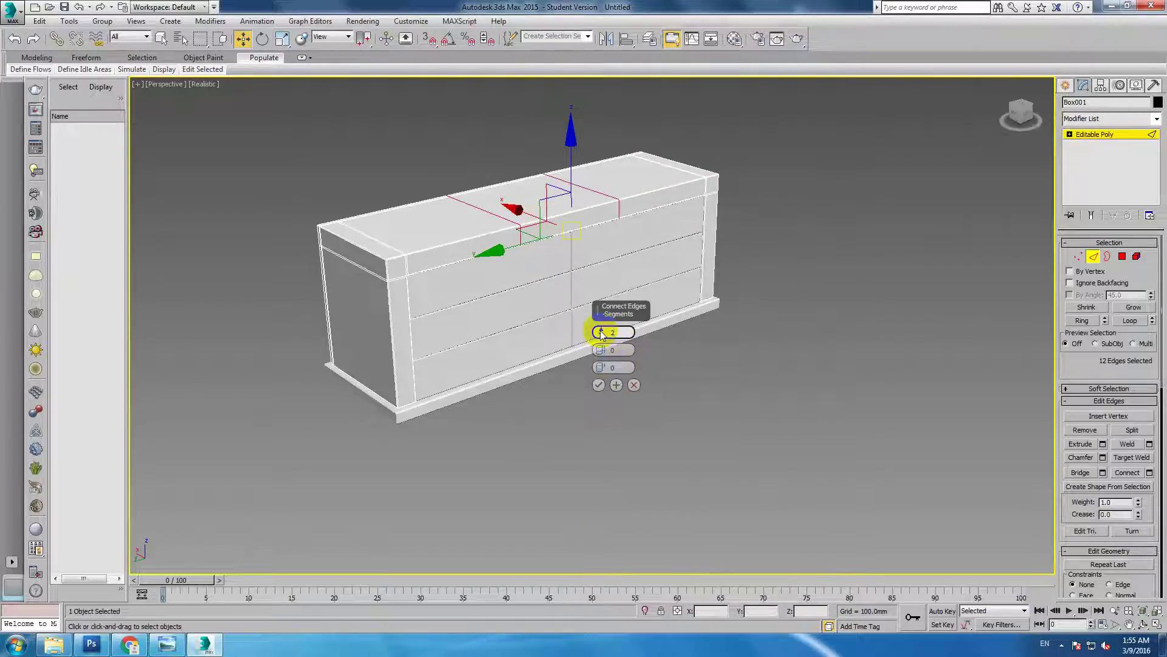
mouse_move(601, 350)
mouse_down()
mouse_move(598, 405)
mouse_move(600, 356)
mouse_up()
mouse_move(600, 355)
alt+middle_down()
mouse_move(536, 317)
mouse_move(514, 319)
alt+middle_up()
click(599, 385)
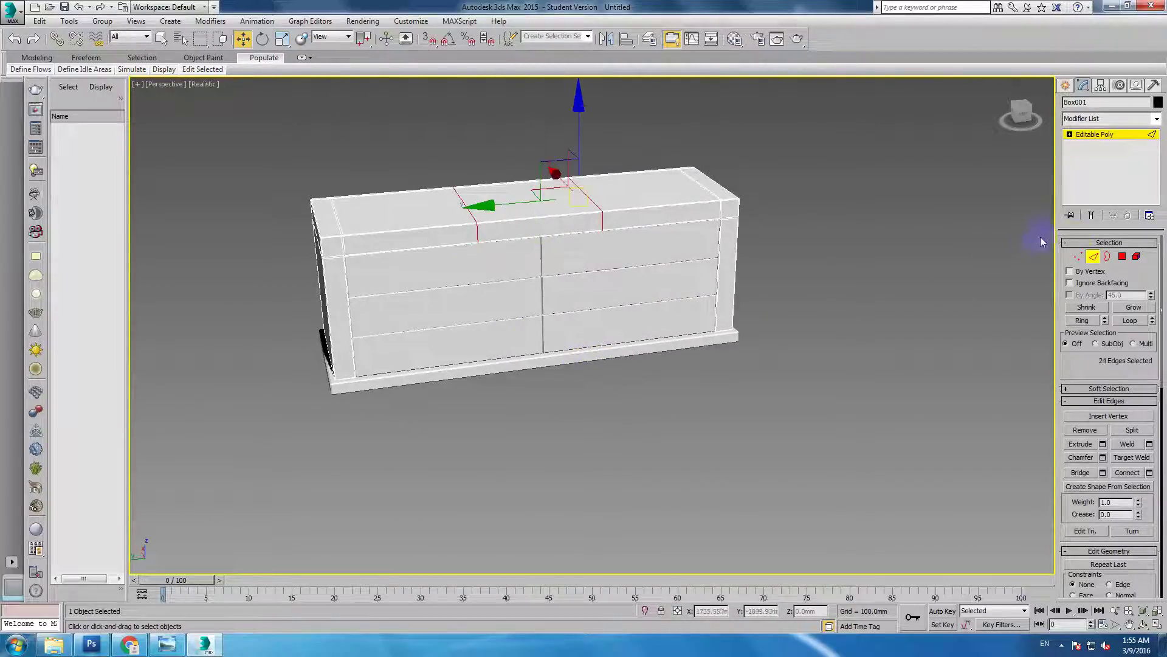
click(1122, 257)
Step: Select the centre strip of top polygons between the new edge loops
key(F3)
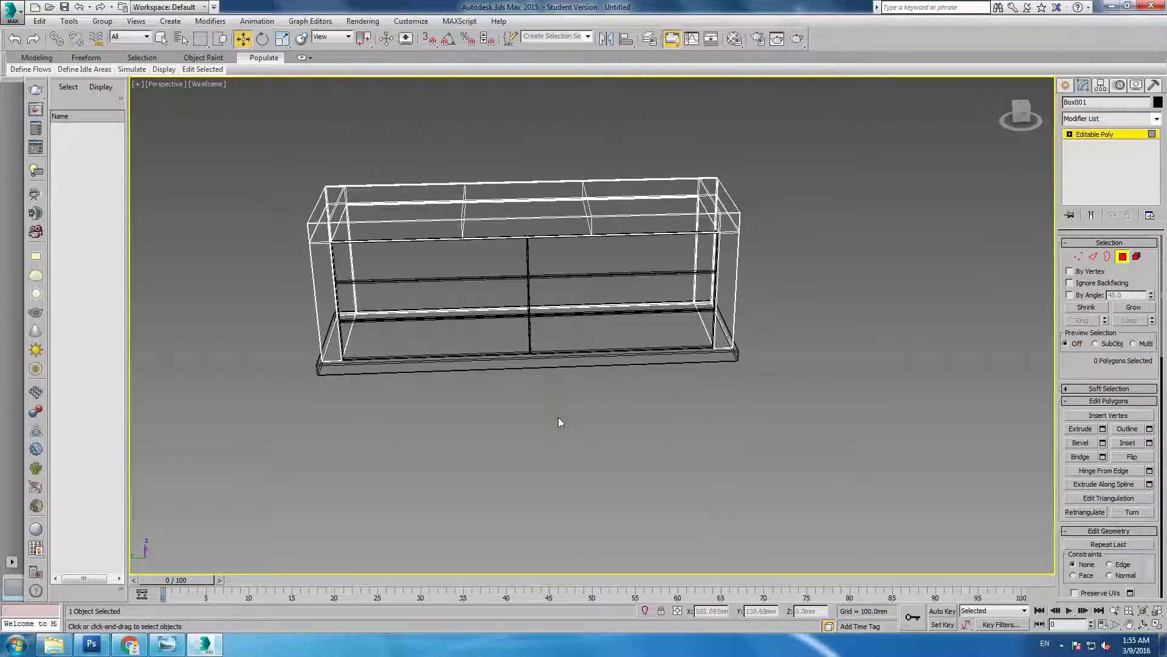
click(514, 192)
mouse_move(565, 196)
alt+middle_down()
mouse_move(575, 276)
mouse_move(579, 188)
alt+middle_up()
click(608, 377)
click(533, 277)
key(F3)
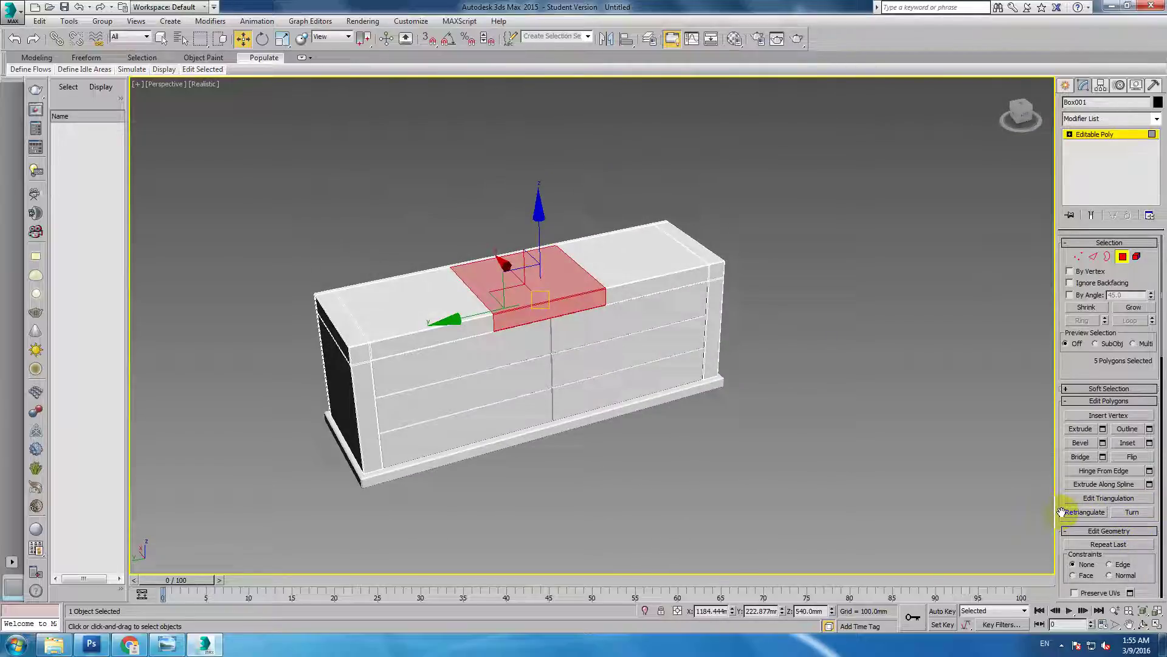
scroll(1064, 512, down, 2)
scroll(1076, 517, down, 2)
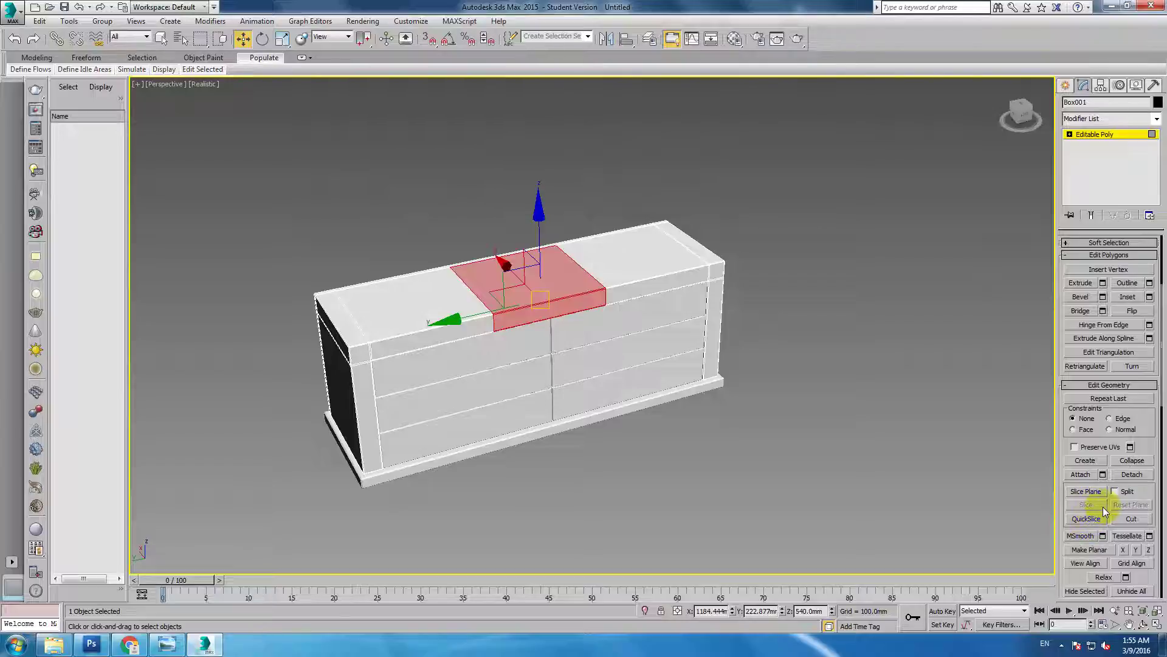
Step: Detach the strip as Object001 and select the new object
click(1131, 474)
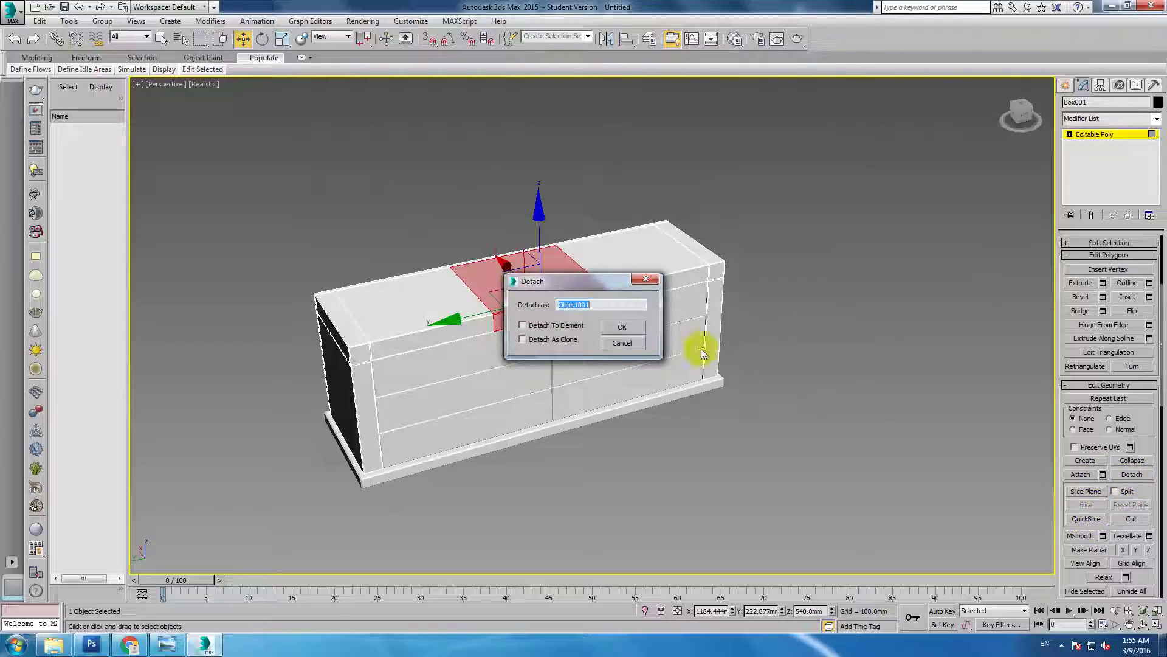
click(621, 328)
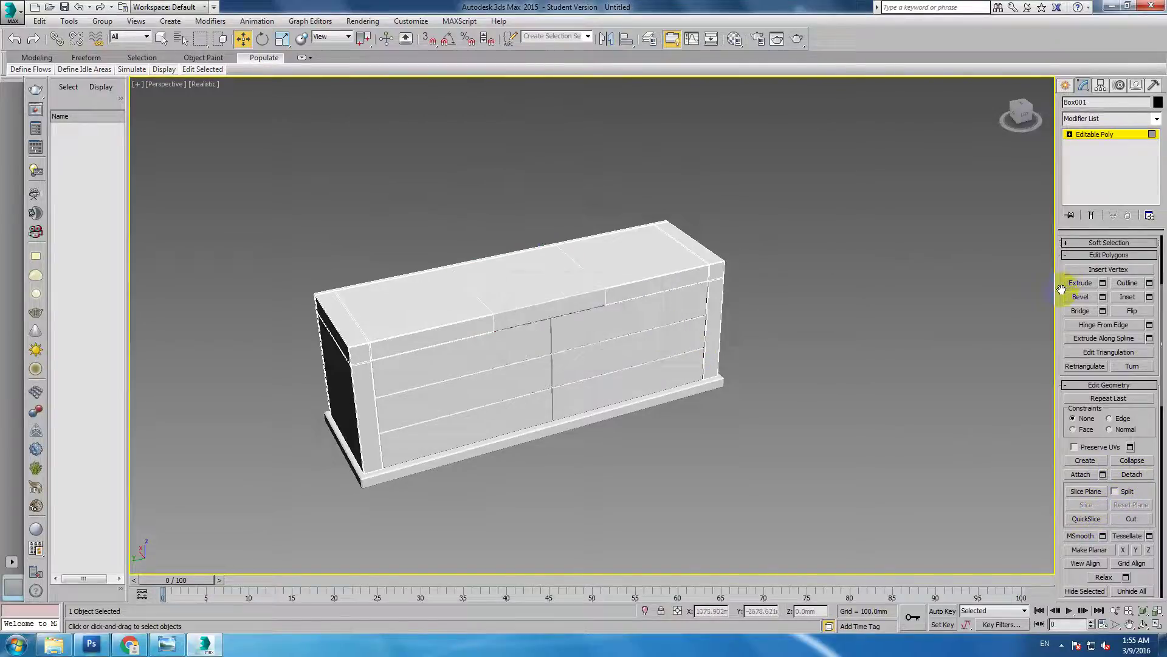
scroll(1060, 290, up, 5)
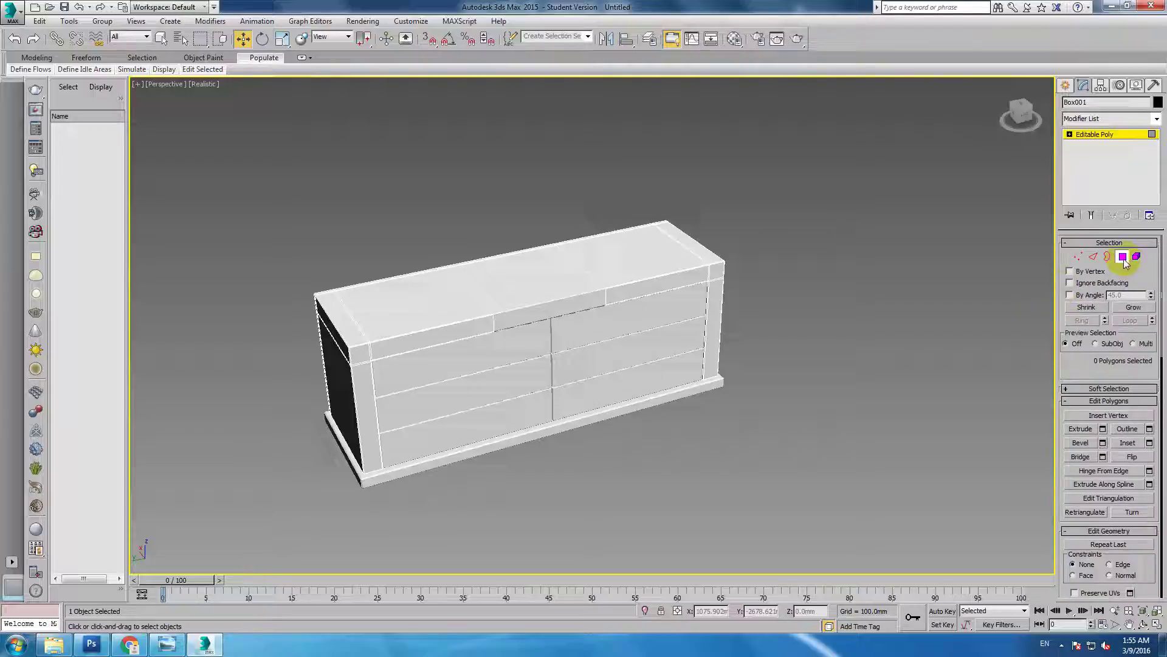
click(1123, 257)
click(841, 307)
click(574, 297)
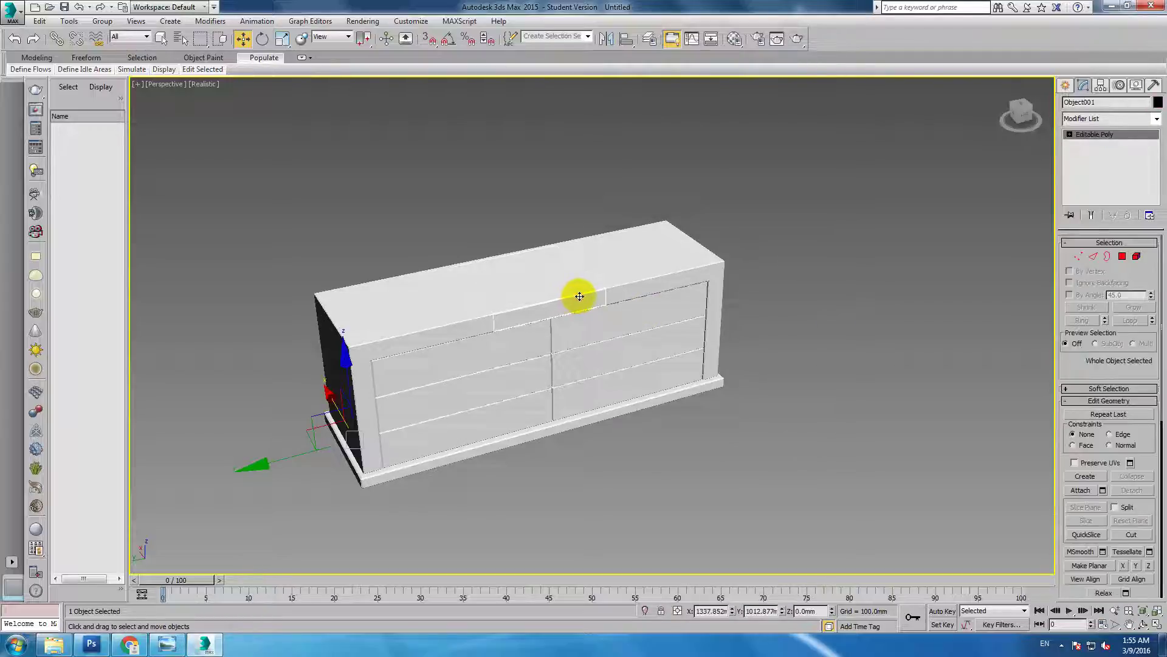
Step: Assign Object001 a material with diffuse colour RGB 60, 60, 60, then deselect it
key(m)
click(65, 108)
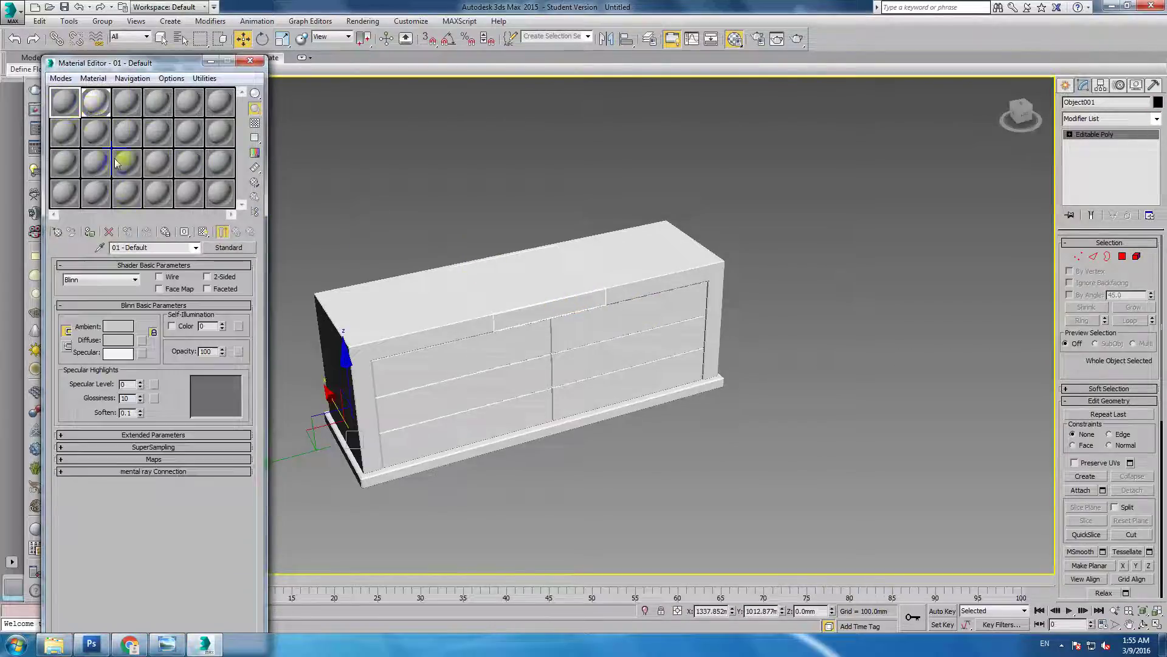
click(118, 339)
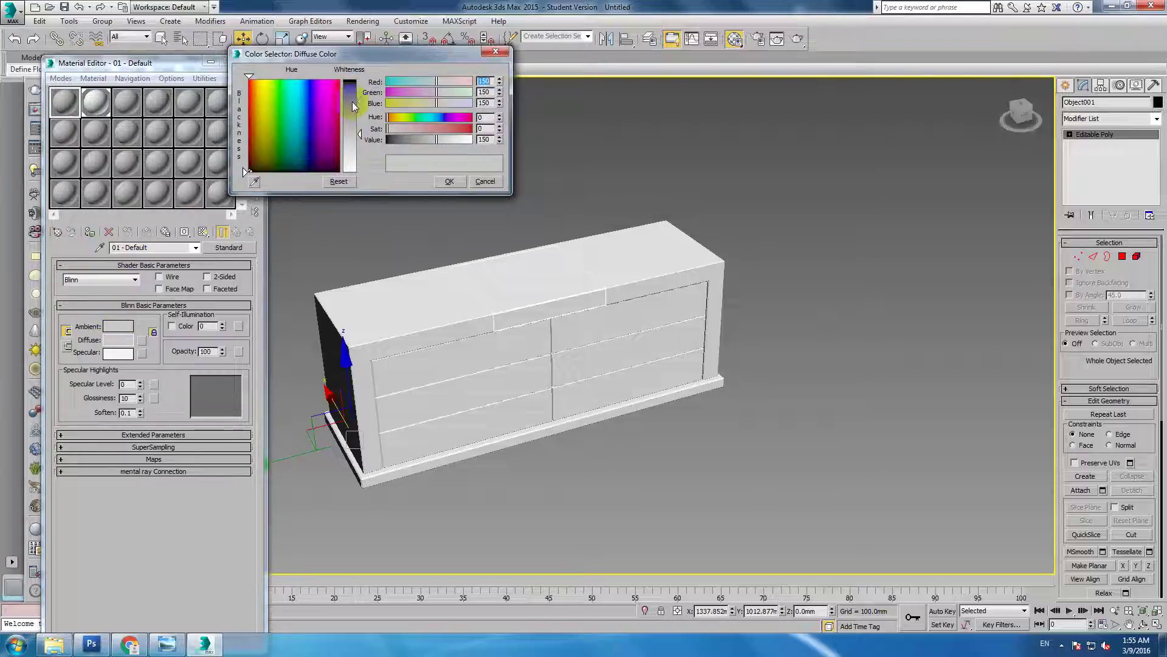
drag(436, 139, 416, 141)
click(448, 181)
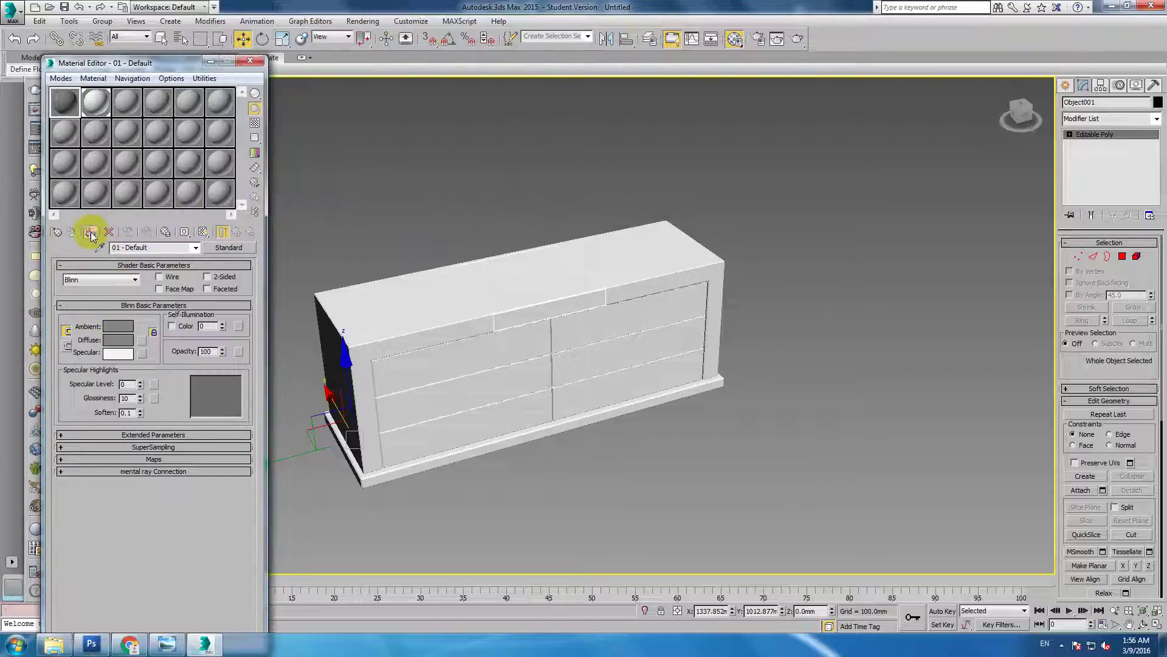
click(90, 232)
click(249, 62)
click(457, 199)
alt+middle_drag(458, 200, 495, 278)
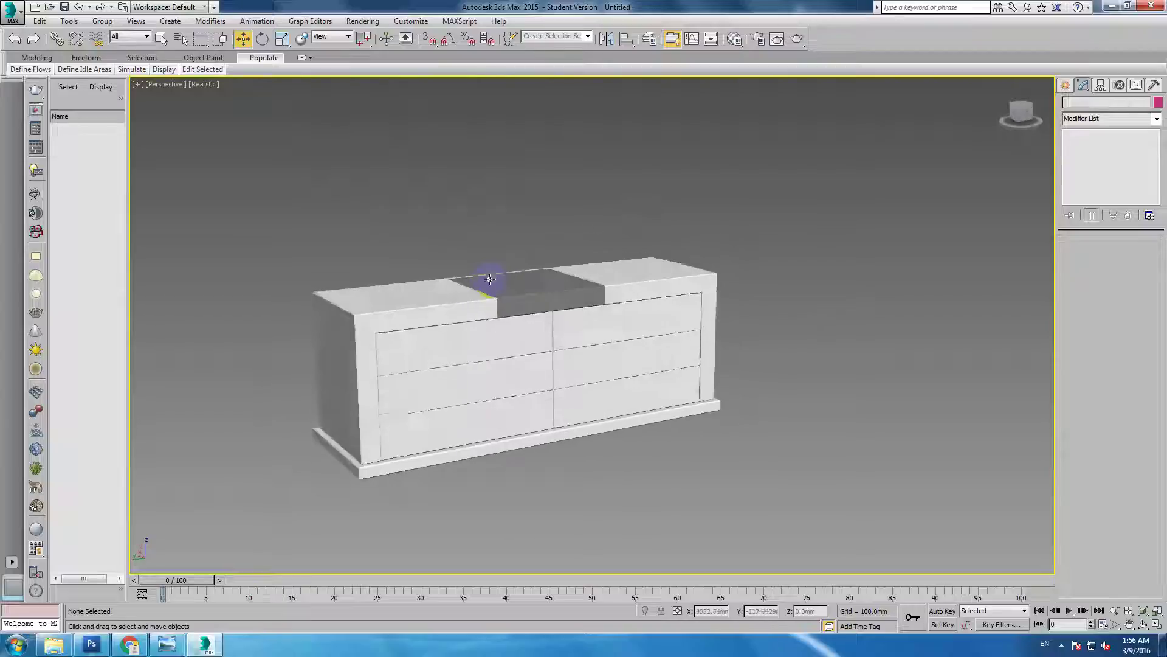
click(167, 645)
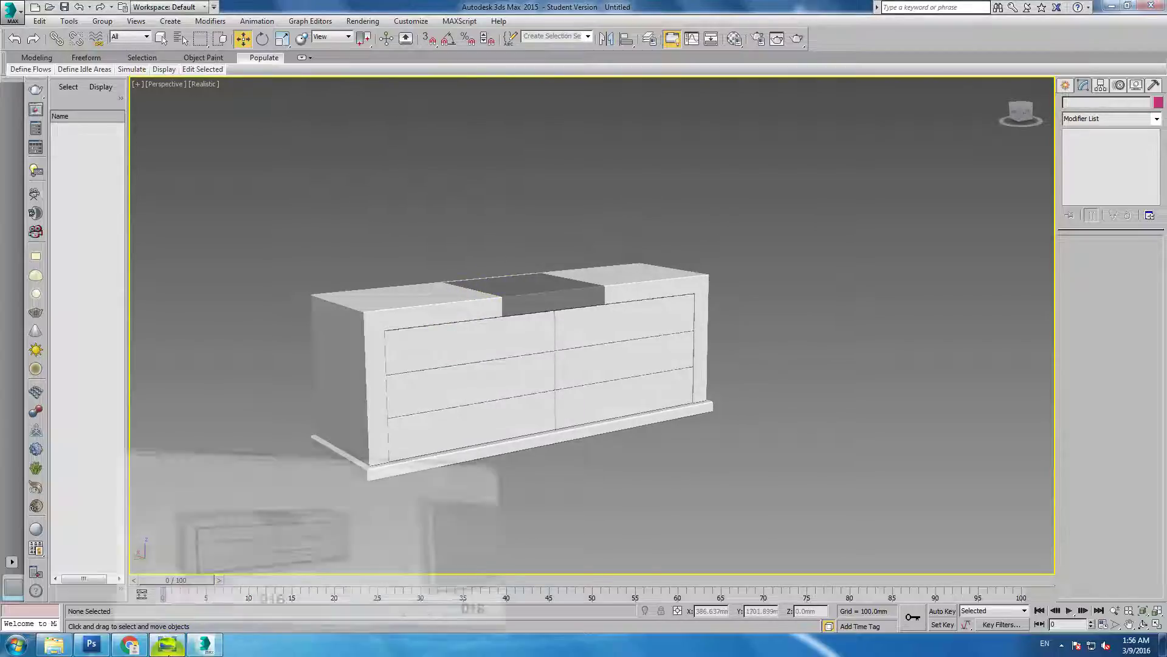
click(167, 648)
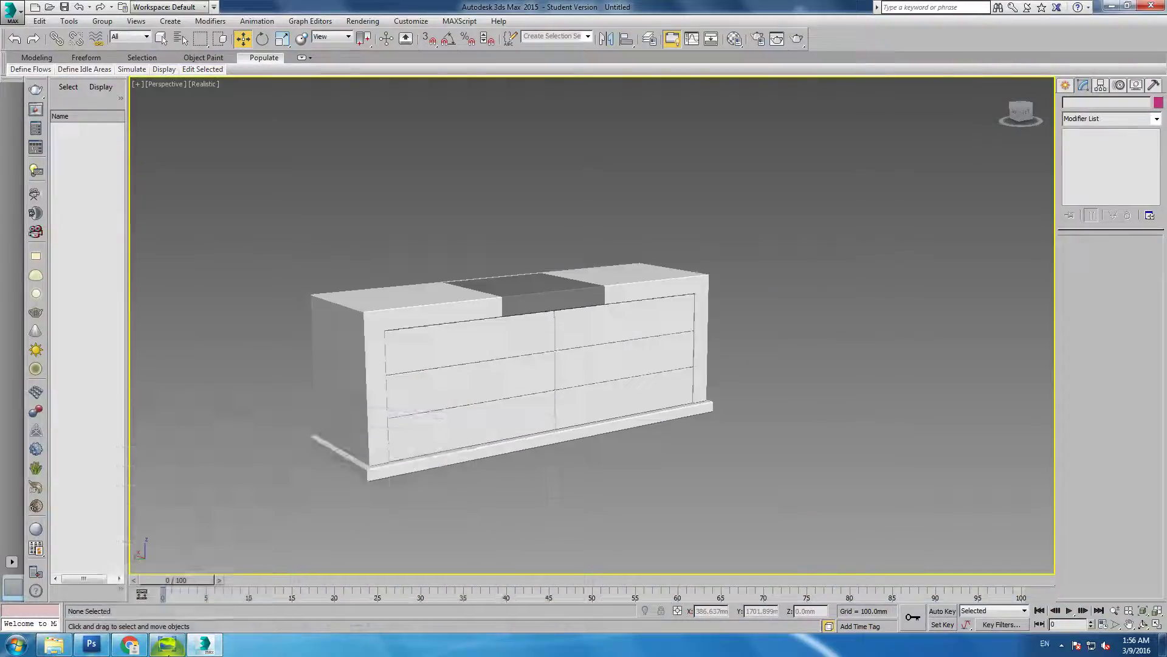